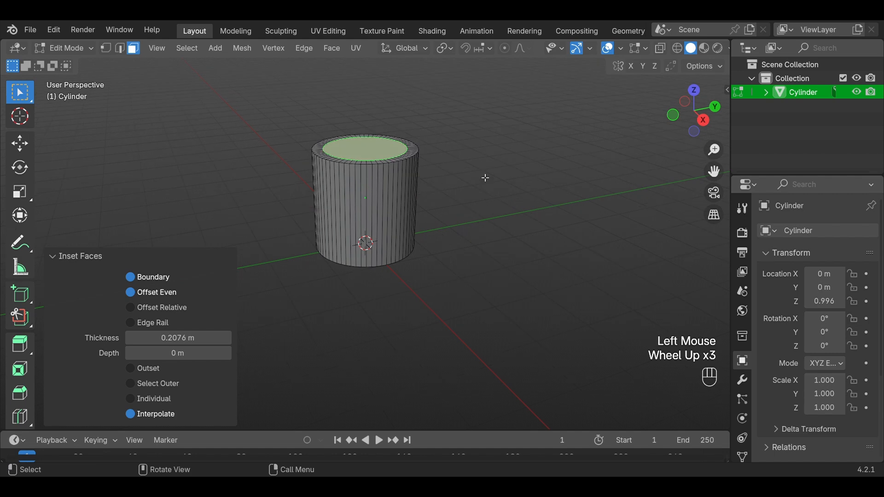
Extrude the cylinder's inset top face about 0.4 m downward along Z to form a recess, and return to Object Mode.
key("e")
key("z")
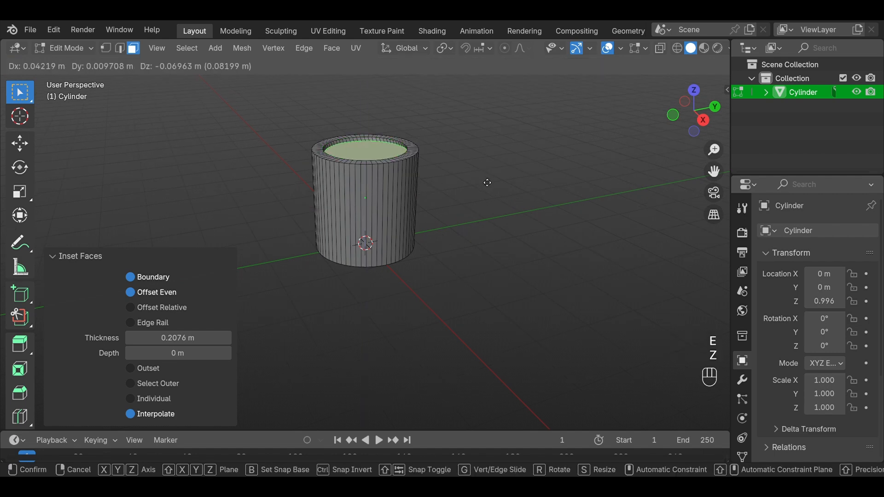
key("z")
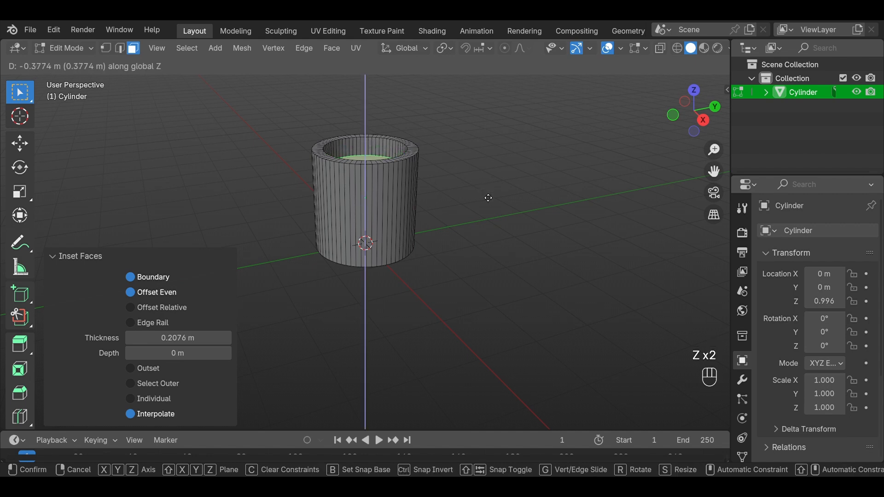
left_click(489, 194)
scroll(470, 191, "down", 2)
middle_click_drag(474, 189, 468, 212)
left_click(470, 209)
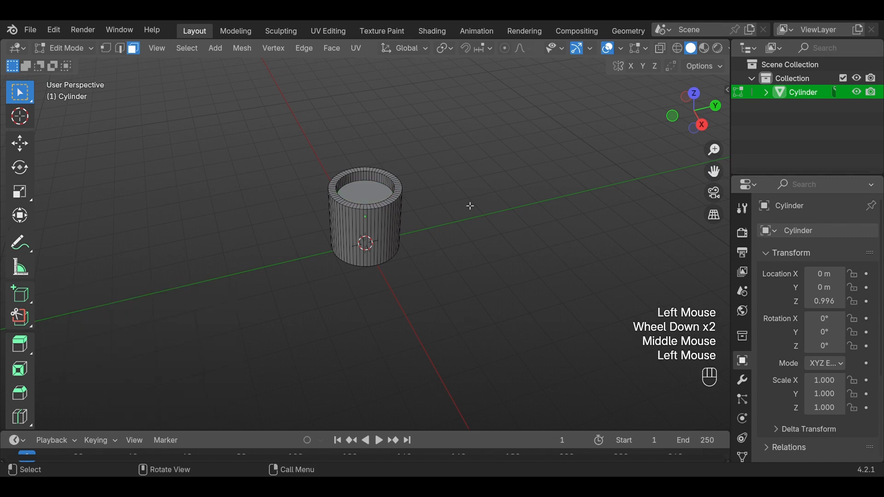
middle_click_drag(509, 266, 498, 223)
key("Tab")
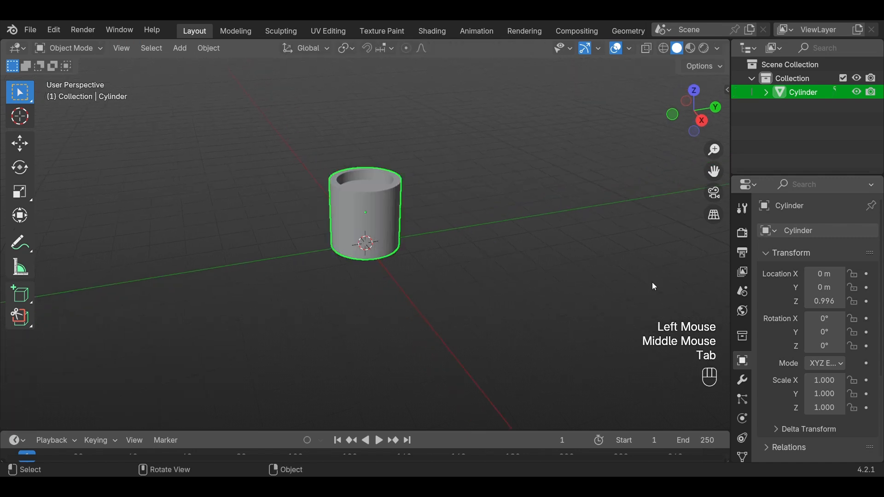
Add a Bevel modifier to the recessed cylinder.
left_click(742, 380)
left_click(788, 230)
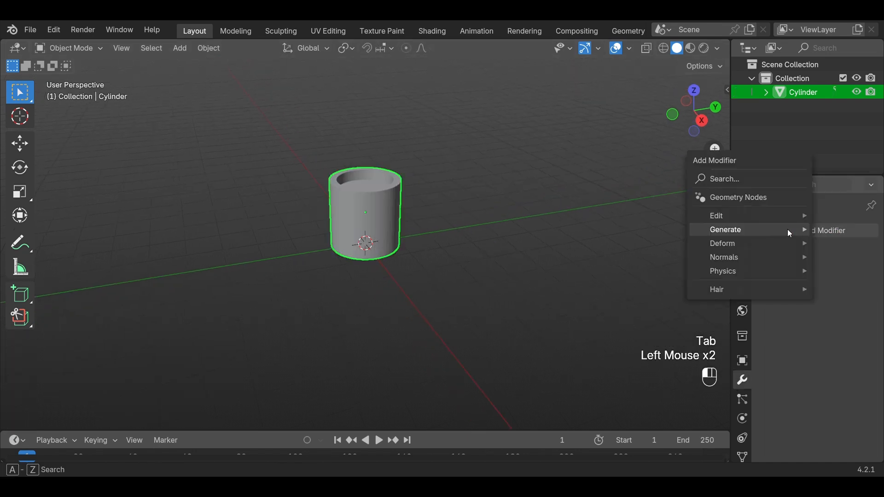
mouse_move(776, 232)
left_click(639, 243)
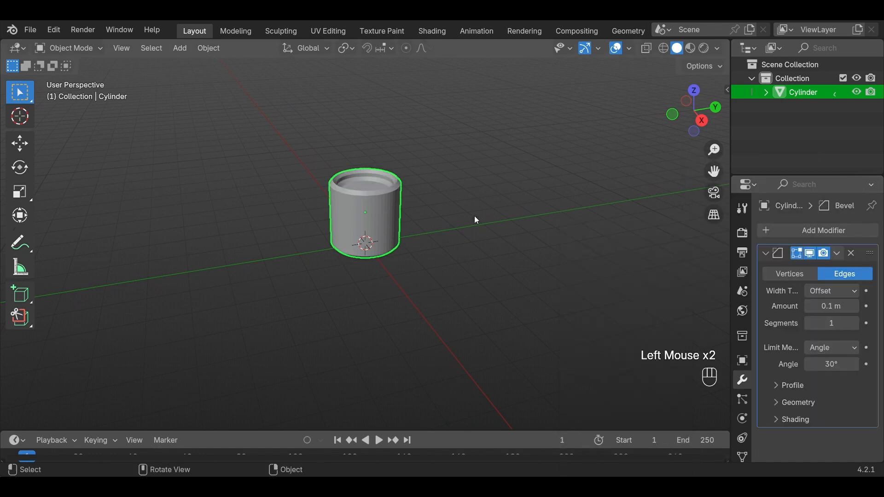
Set the cylinder's bevel amount to 0.04 m with 3 segments.
scroll(474, 216, "up", 2)
middle_click_drag(494, 189, 492, 223, "shift")
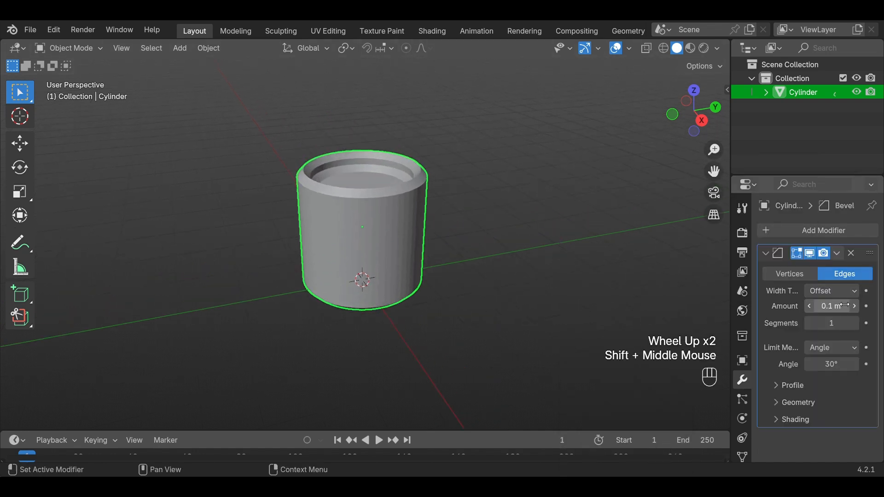
left_click(811, 307)
left_click(811, 306)
left_click(810, 307)
left_click(811, 306)
left_click(811, 307)
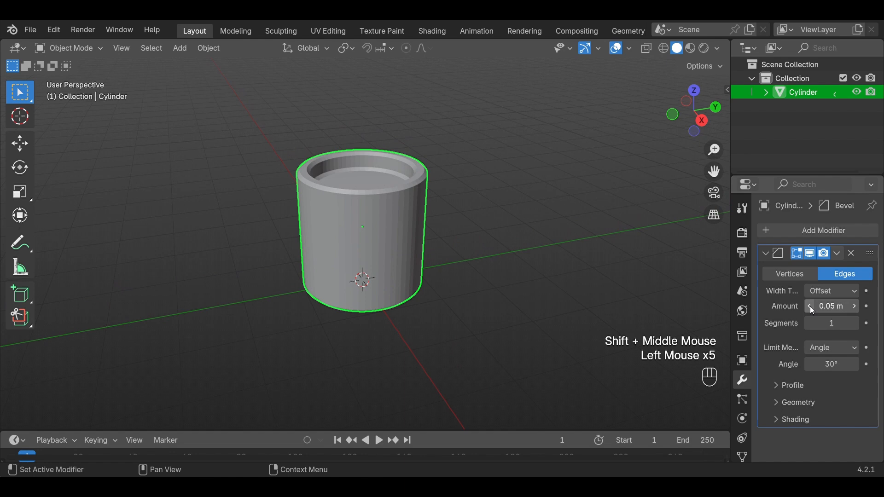
left_click(811, 306)
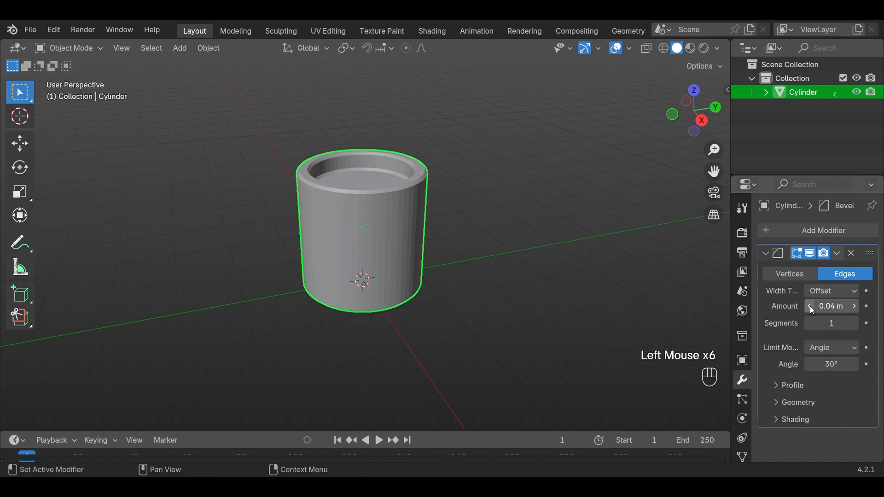
left_click(855, 325)
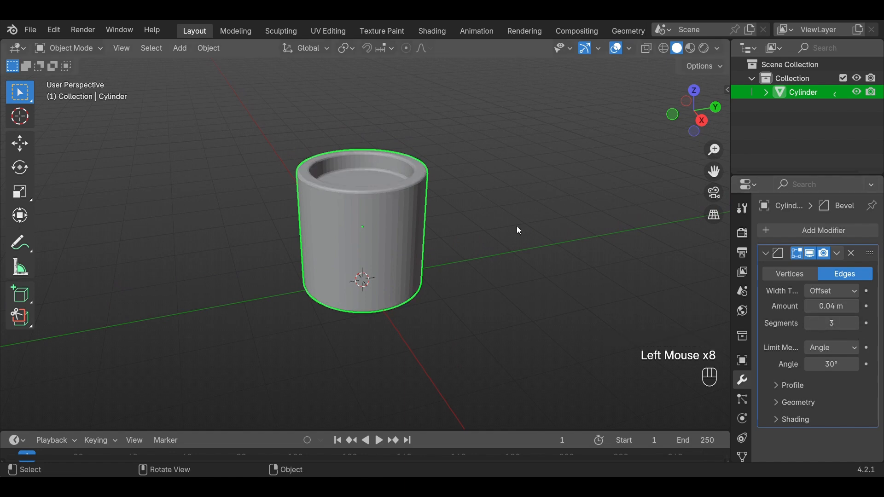
Add a torus mesh at the cylinder's base and raise it about 1.11 m along the Z axis.
scroll(507, 214, "down", 2)
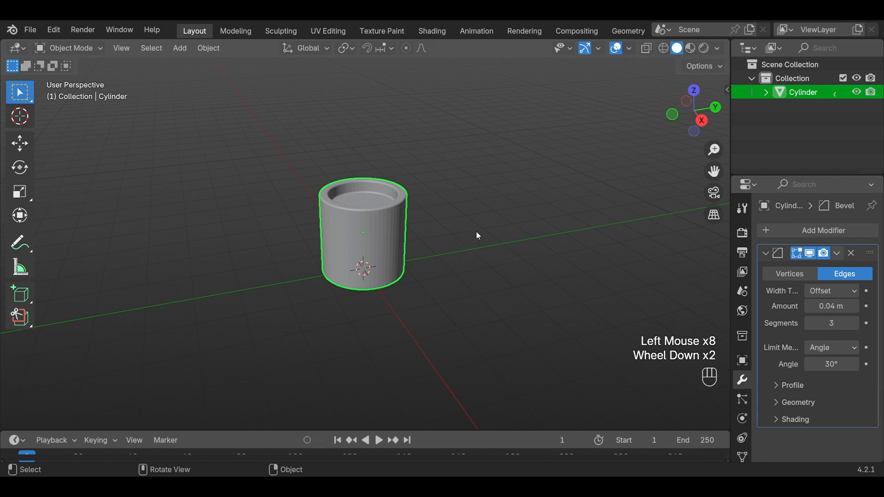
left_click(565, 247)
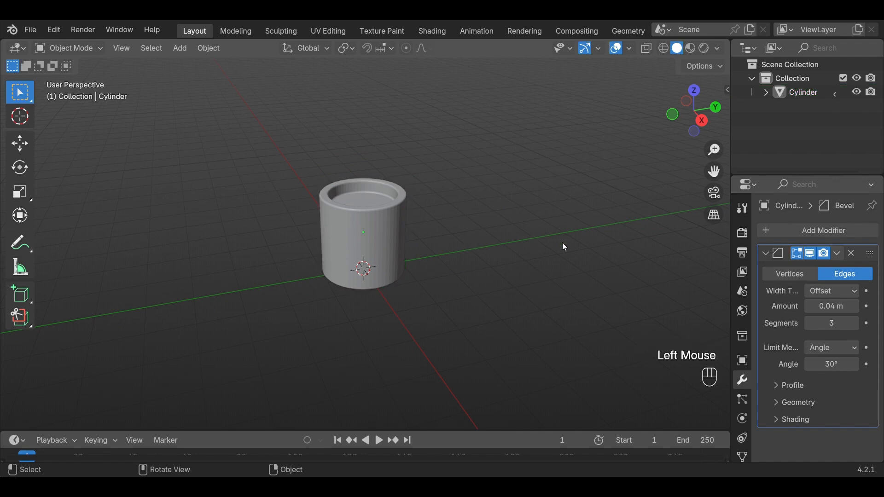
middle_click_drag(525, 264, 501, 264)
key("Tab")
key("Tab")
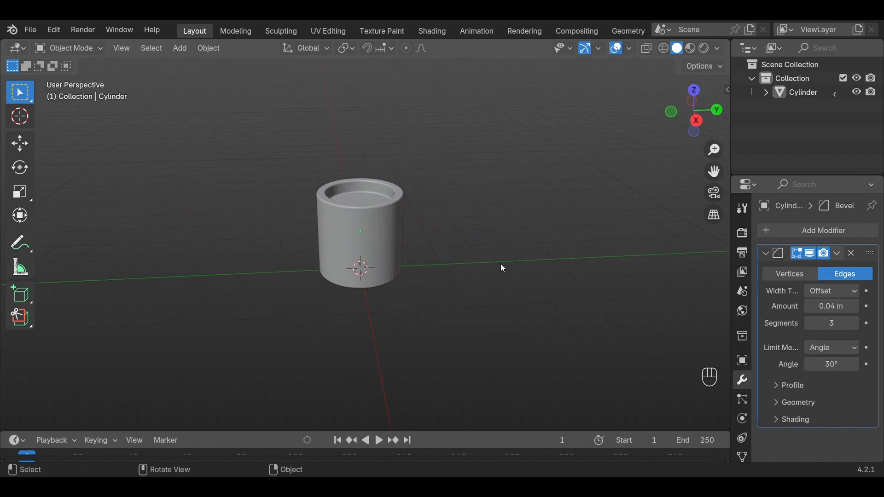
key("shift+a")
mouse_move(466, 211)
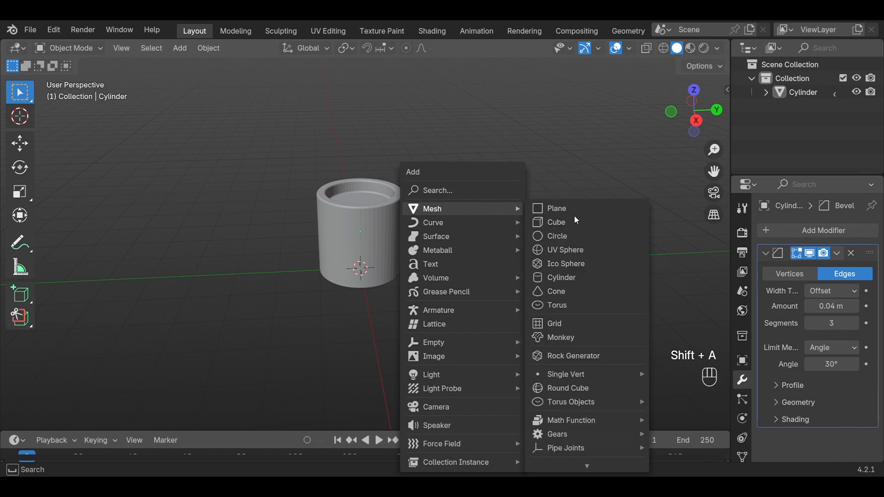
left_click(564, 304)
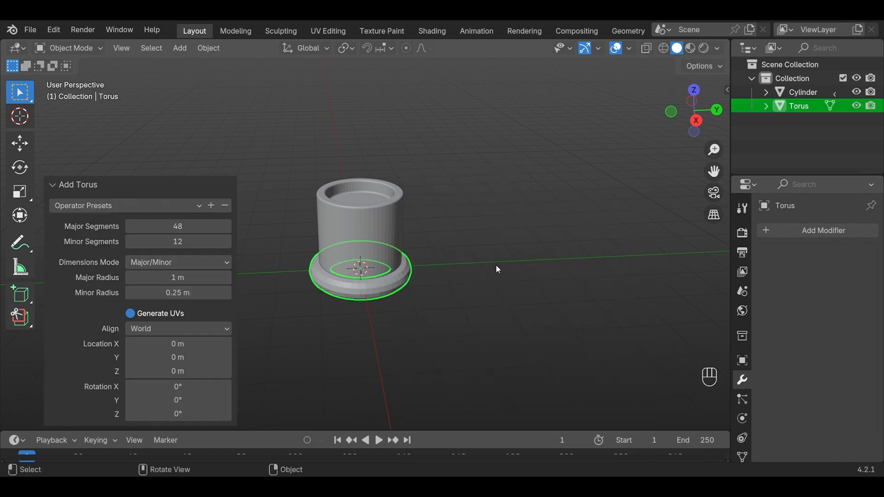
key("g")
key("z")
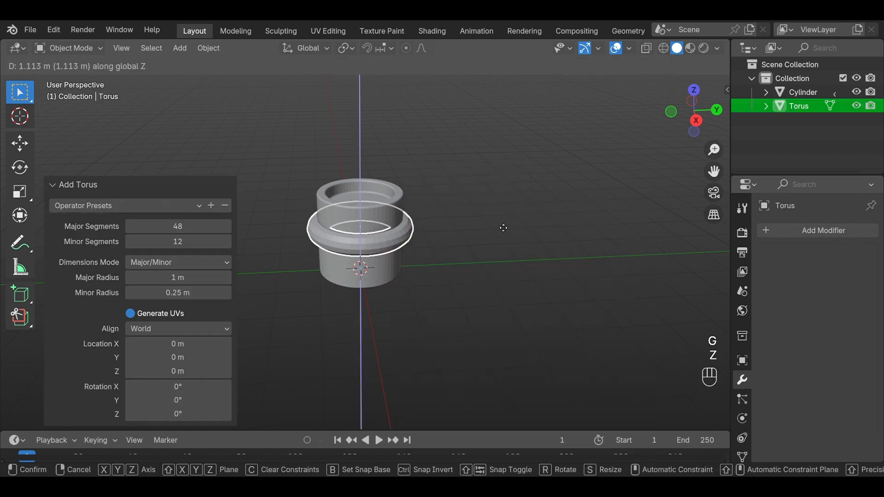
left_click(503, 228)
Rotate the torus 90° about the X axis and 90° about the Z axis so it stands upright.
key("r")
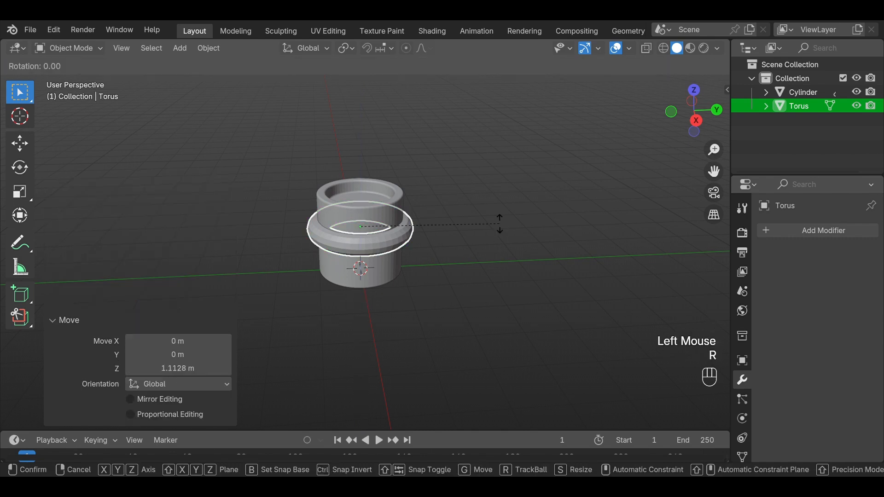
key("x")
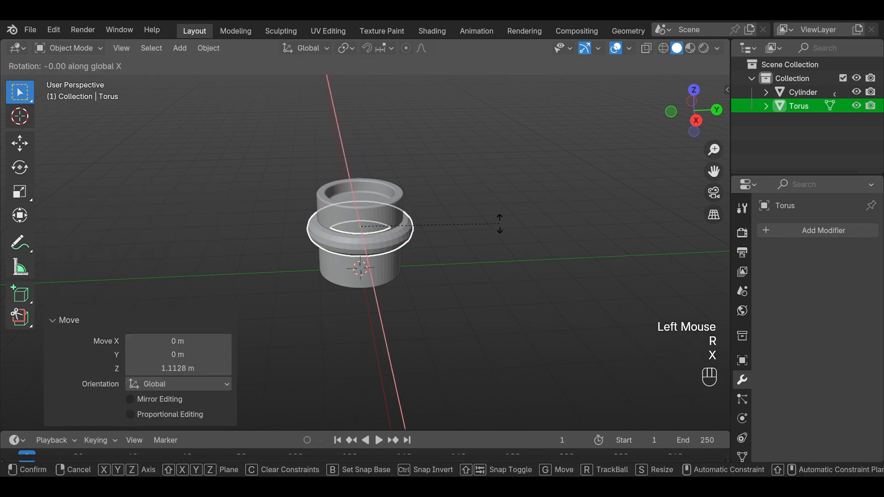
key("KP_9")
key("KP_0")
key("KP_Enter")
key("r")
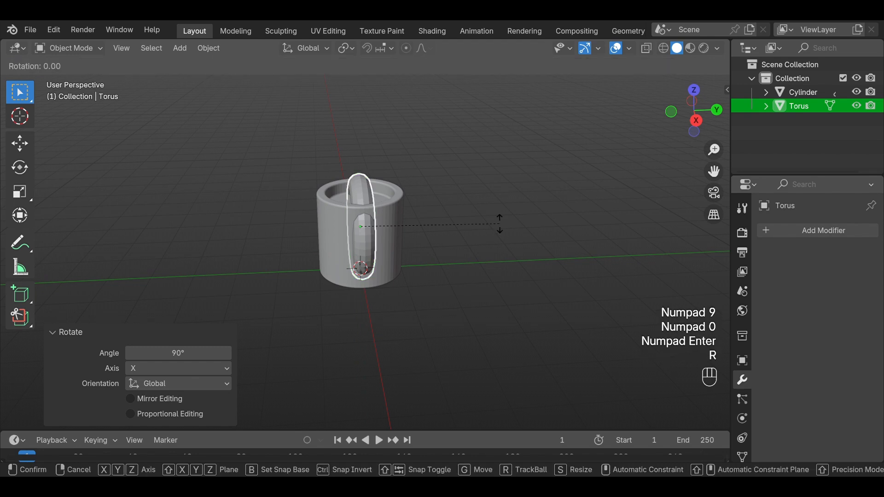
key("z")
key("KP_9")
key("KP_0")
key("KP_Enter")
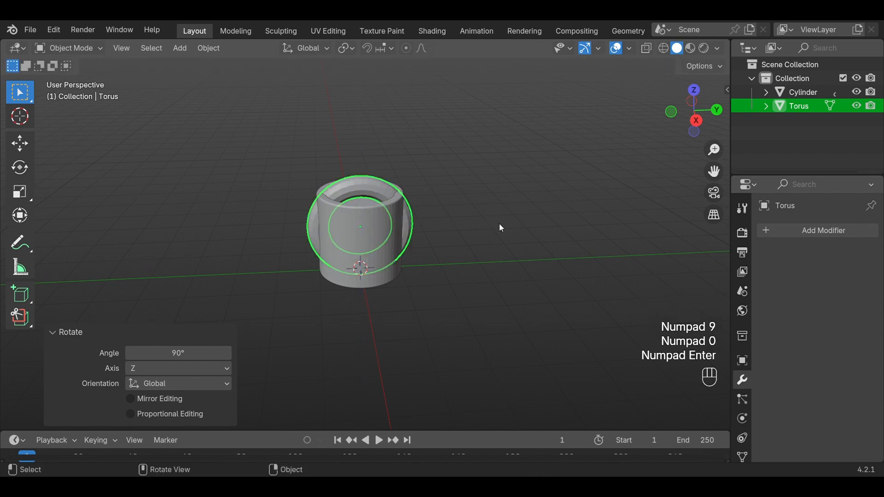
Move the torus about 1.96 m along Y, beside the cylinder, and scale it uniformly to about 0.744.
key("g")
key("y")
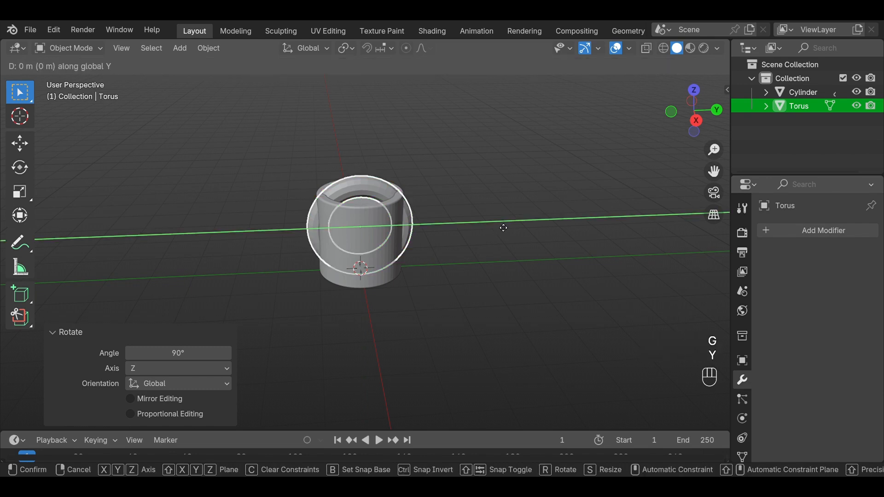
left_click(586, 230)
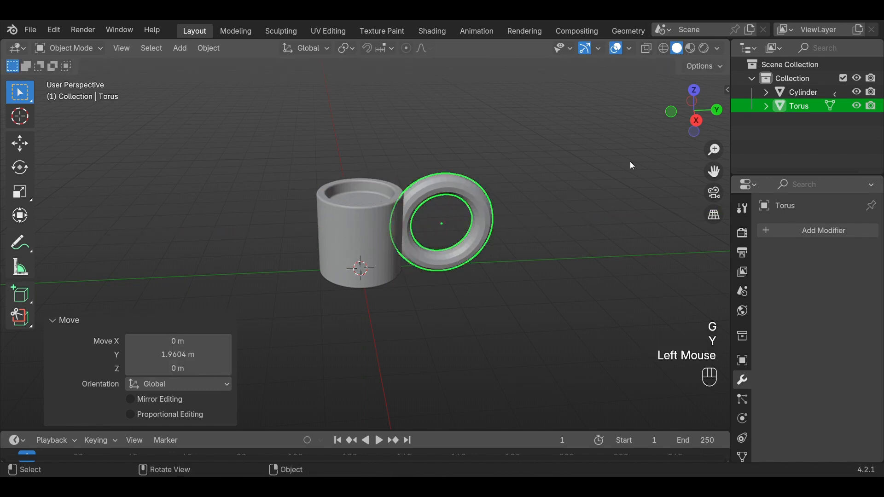
left_click(692, 124)
key("s")
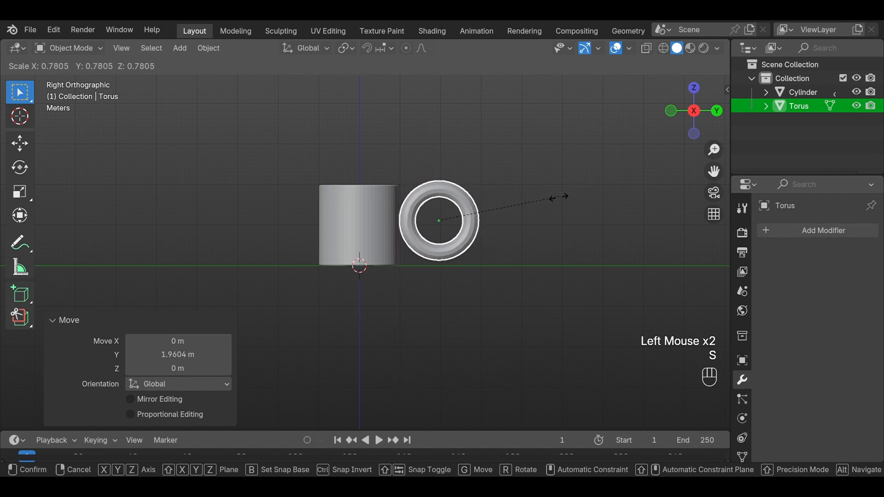
left_click(554, 200)
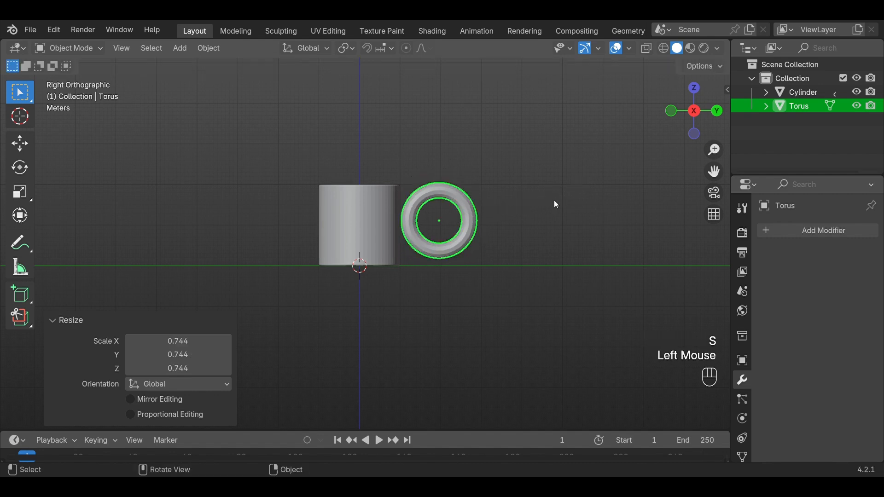
Lower the torus about 0.14 m along Z and move it about 0.96 m along Y into the cylinder's side wall.
key("g")
key("z")
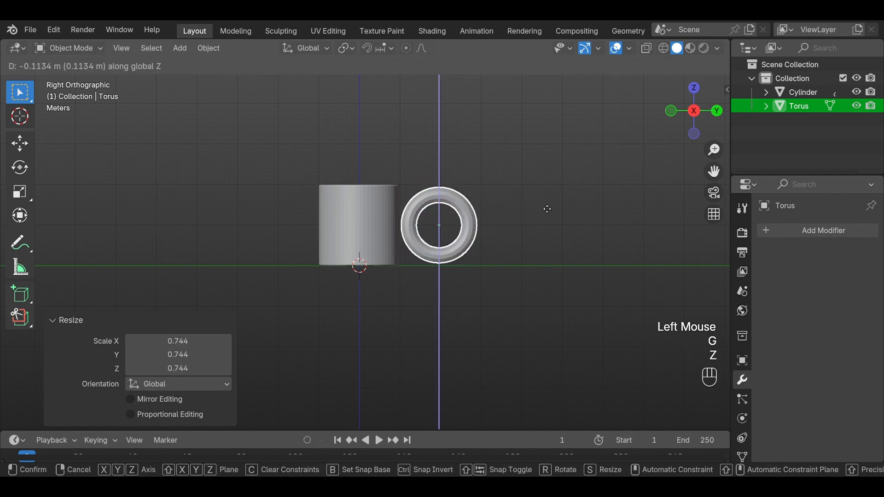
left_click(546, 210)
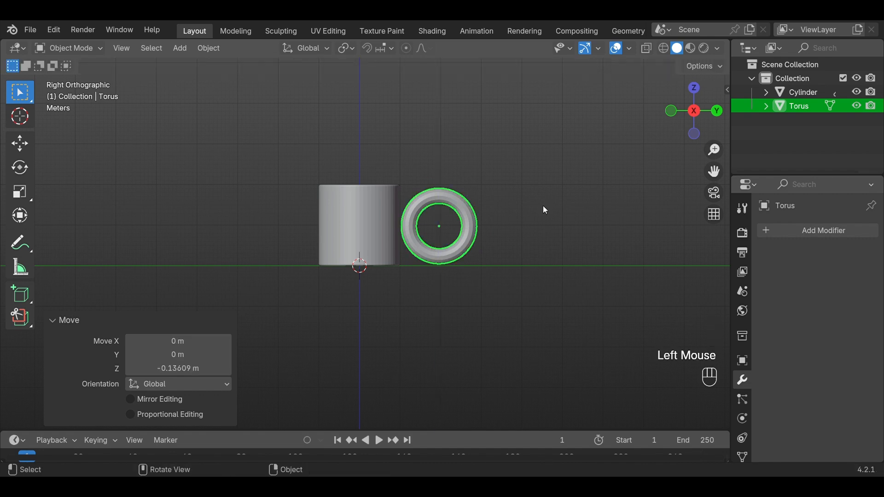
key("g")
key("y")
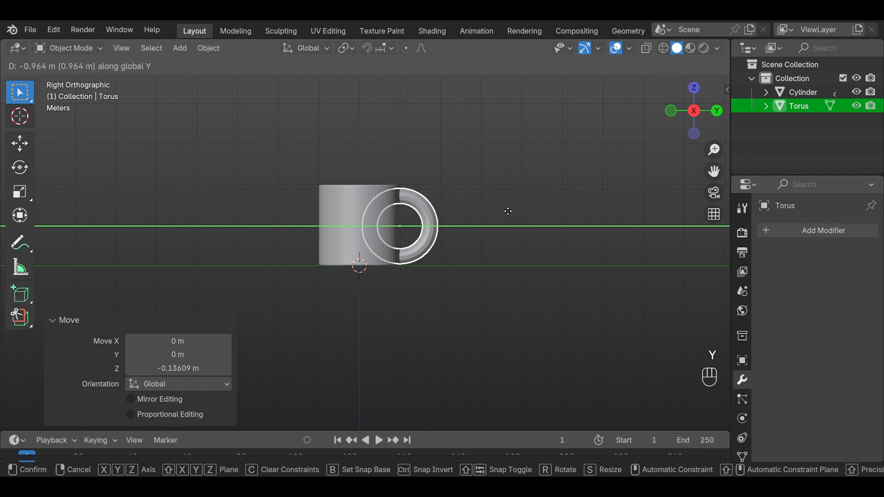
left_click(505, 205)
Scale the torus down along the Y axis to make a narrow, upright oval handle.
mouse_move(505, 203)
middle_mouse_down()
mouse_move(521, 227)
mouse_move(542, 236)
mouse_move(510, 233)
mouse_move(491, 208)
middle_mouse_up()
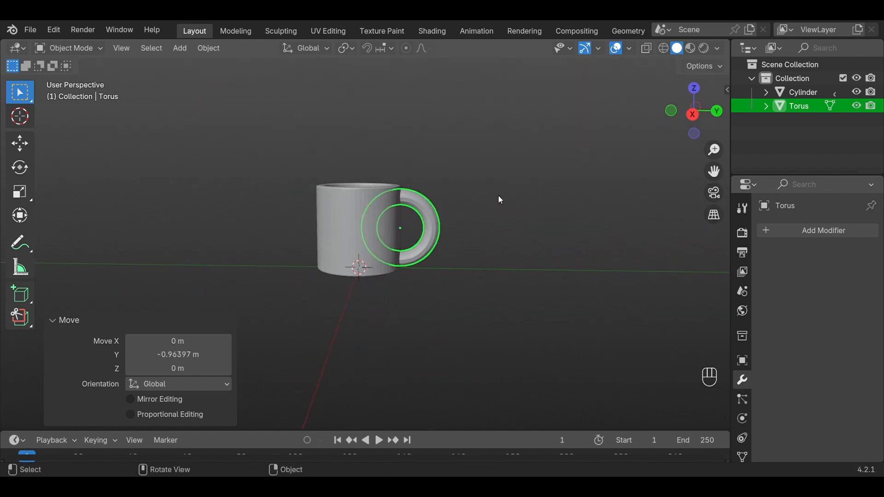
key("s")
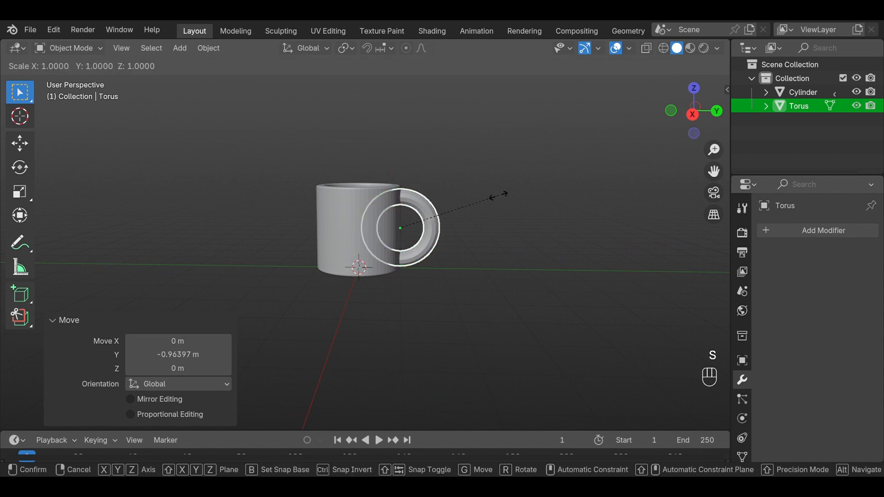
key("y")
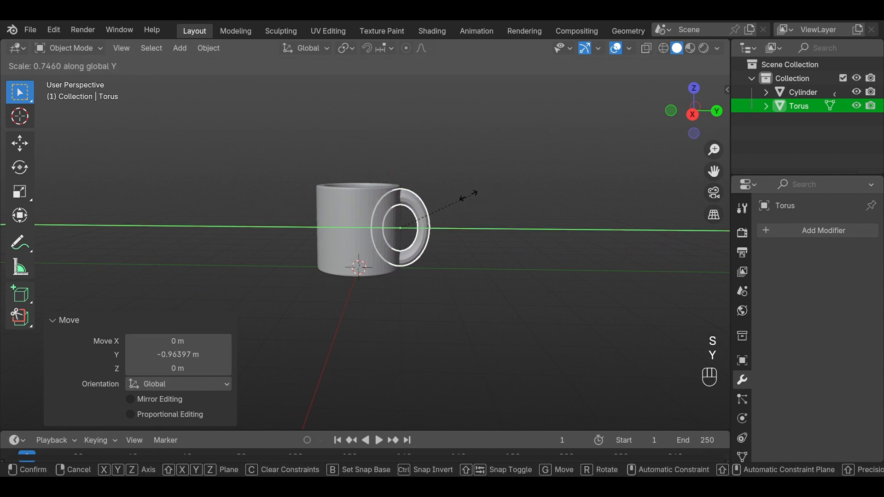
left_click(452, 194)
Scale the oval torus handle slightly smaller along the Z axis to shorten it.
left_click(479, 194)
middle_click_drag(484, 192, 440, 224)
left_click(427, 225)
key("s")
key("z")
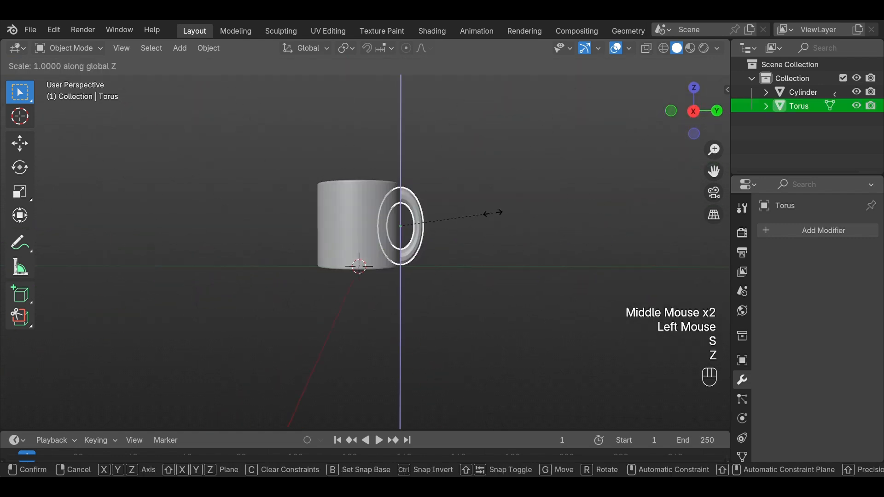
left_click(481, 214)
Lower the torus handle slightly along the Z axis against the cylinder's side.
left_click(489, 205)
middle_click_drag(489, 205, 429, 208)
left_click(428, 208)
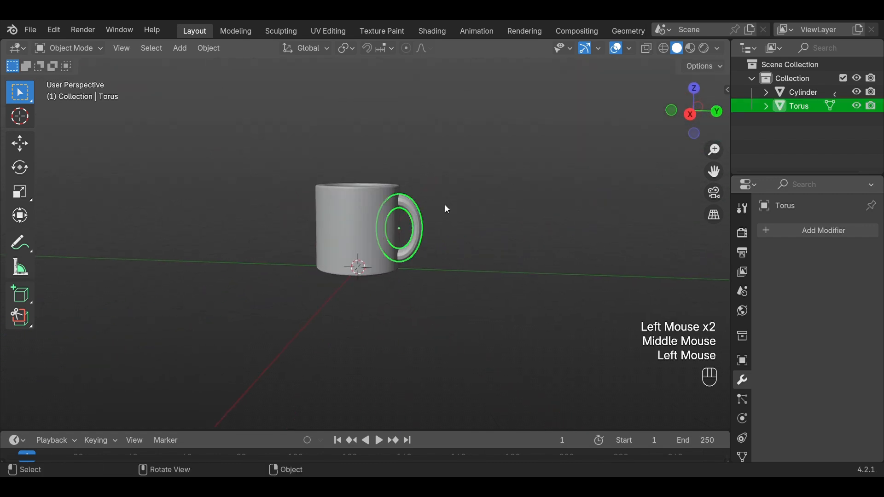
key("g")
key("z")
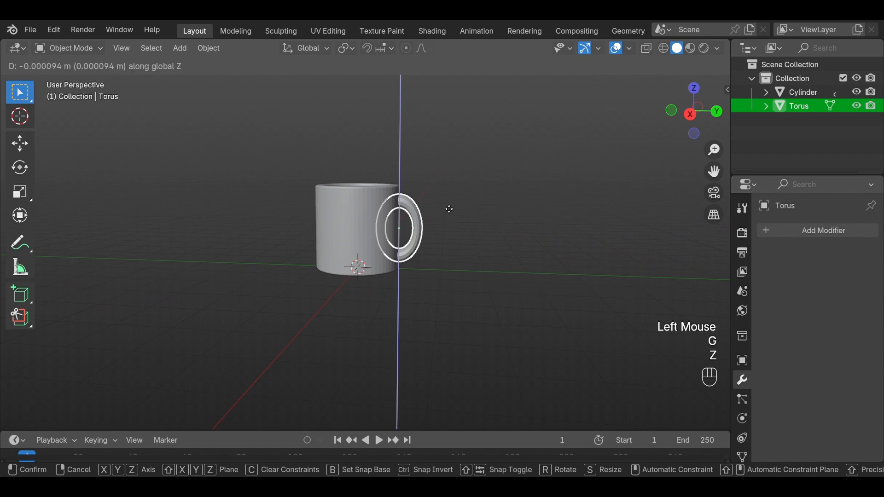
left_click(447, 209)
Move the torus handle slightly outward from the mug body along the Y axis, working in the right orthographic view.
left_click(458, 198)
middle_click_drag(458, 197, 516, 211)
left_click(691, 119)
left_click(412, 226)
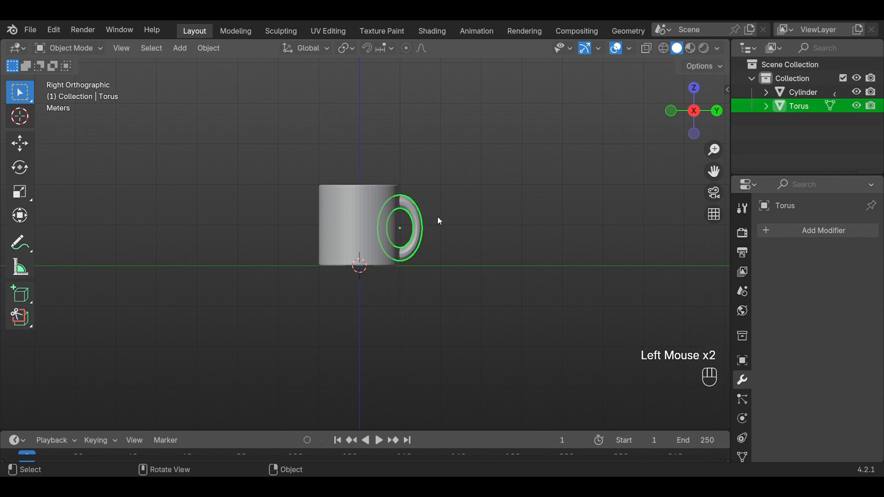
key("g")
key("y")
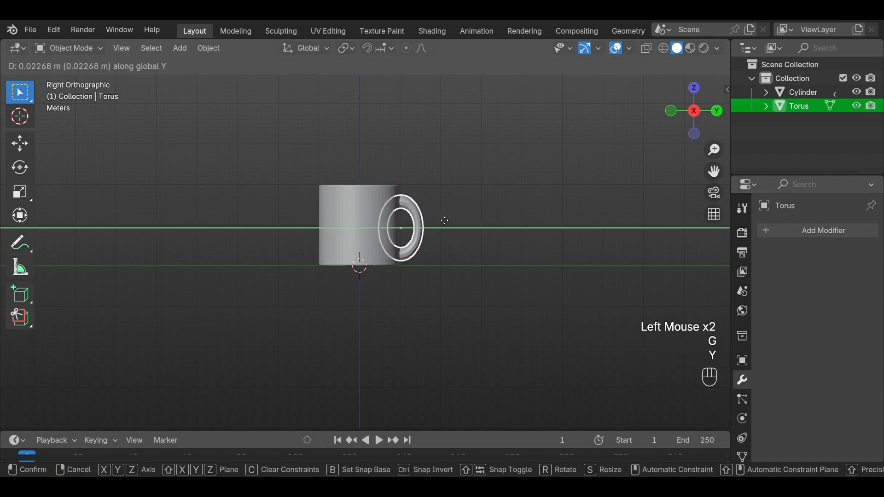
left_click(448, 220)
left_click(472, 214)
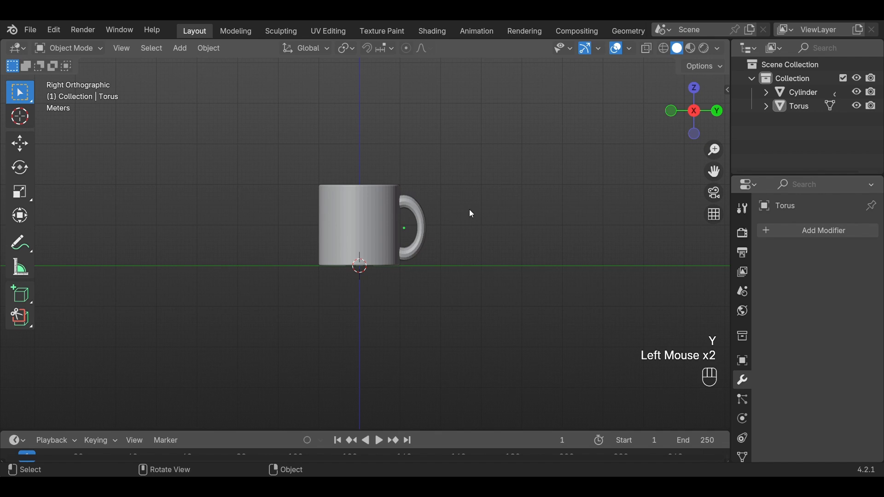
Apply Shade Smooth to the cylinder mug body and to the torus handle.
middle_click_drag(490, 220, 486, 267)
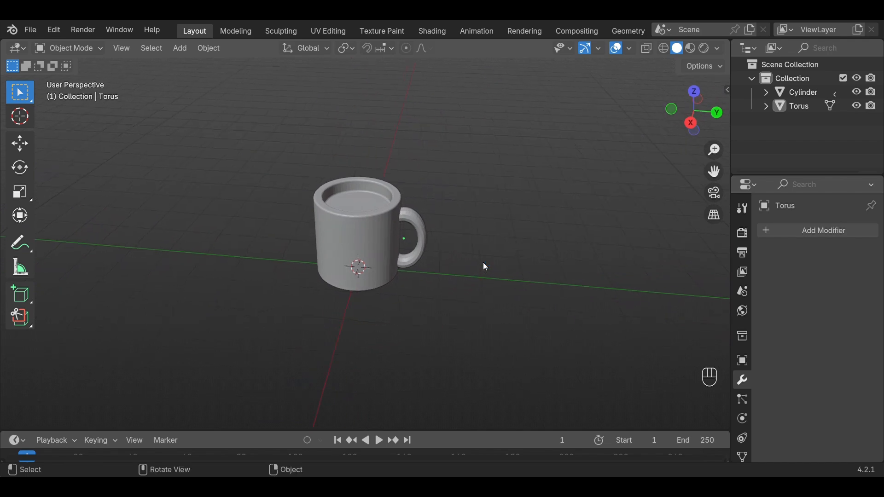
left_click(384, 253)
right_click(385, 253)
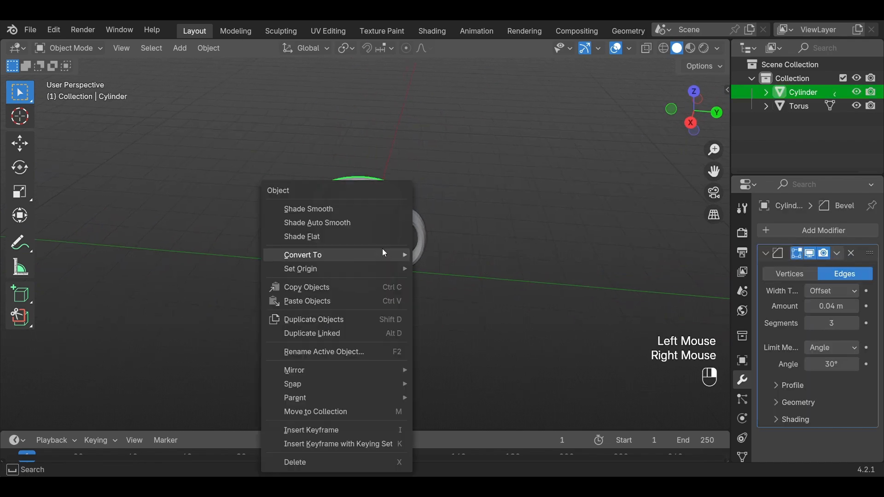
left_click(341, 211)
left_click(417, 239)
right_click(419, 223)
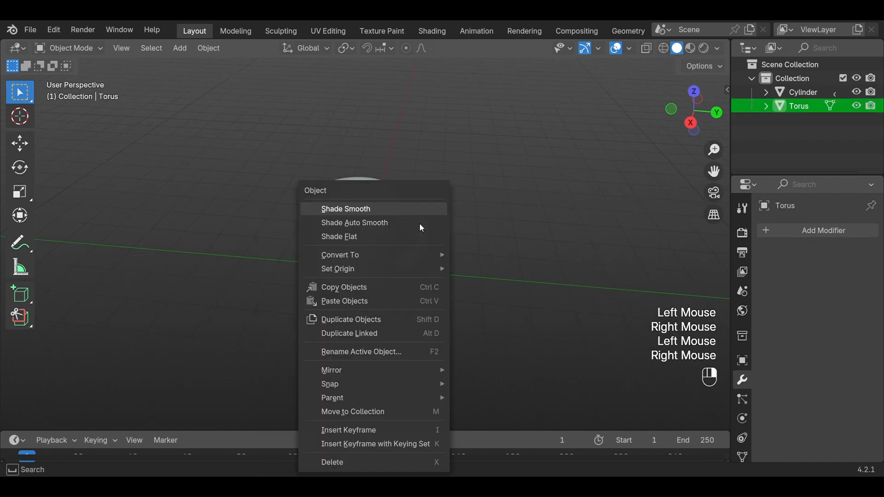
left_click(397, 204)
left_click(501, 271)
mouse_move(501, 271)
middle_mouse_down()
mouse_move(572, 250)
mouse_move(505, 278)
middle_mouse_up()
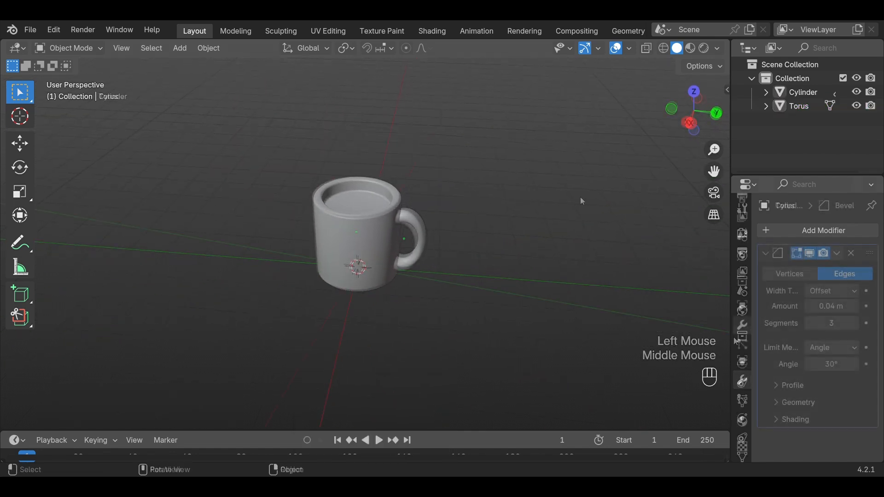
Show the material preview and give the mug body a new material with a blue base colour: hue 0.665, saturation 1, value 0.801.
left_click(691, 49)
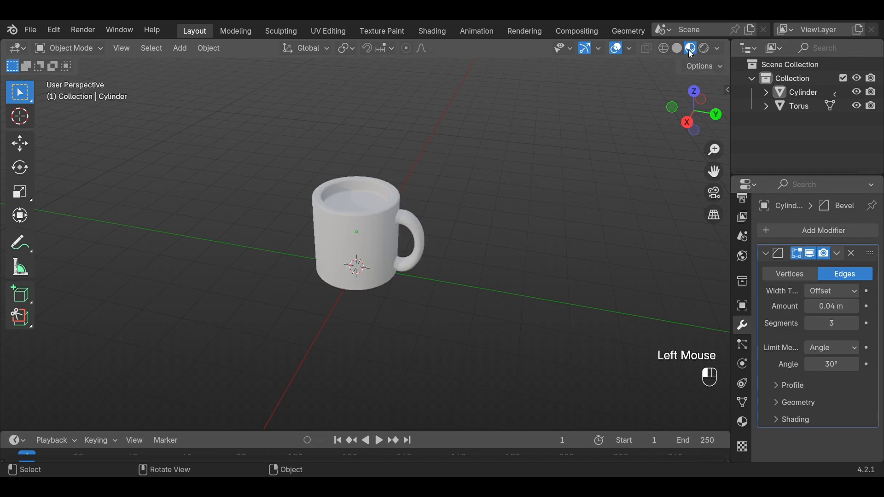
left_click(373, 240)
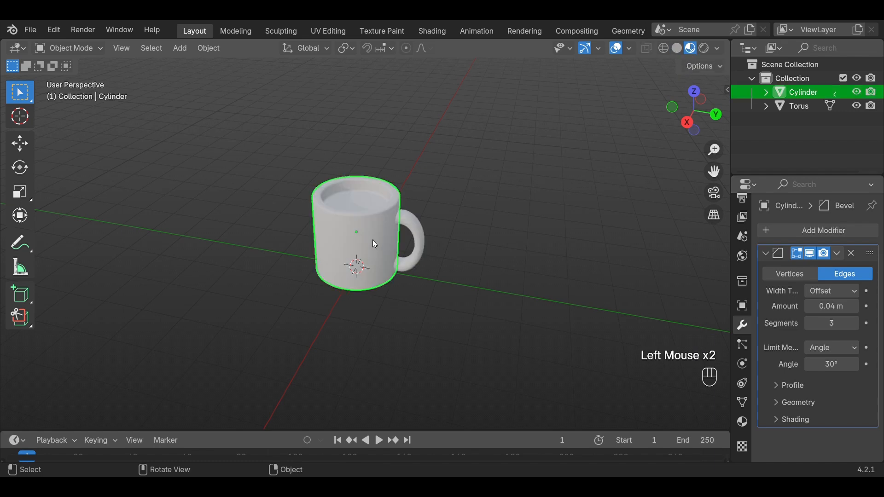
left_click(743, 423)
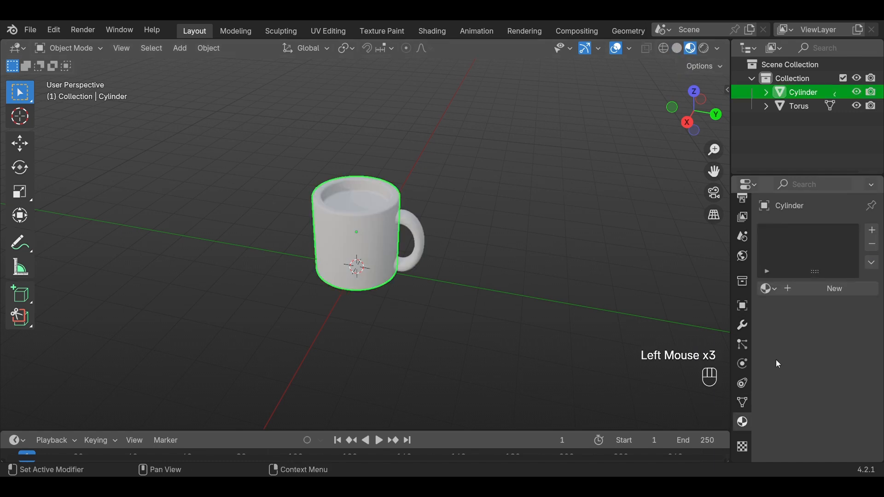
left_click(797, 289)
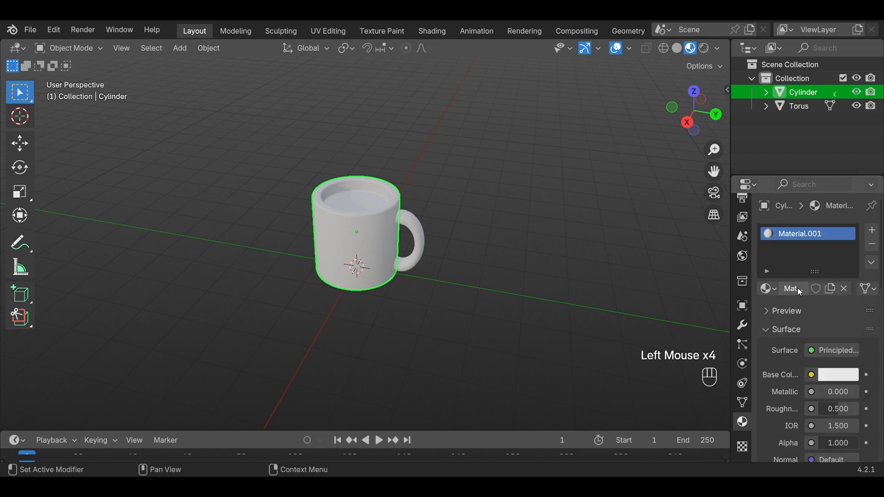
left_click(838, 375)
left_click_drag(790, 258, 826, 177)
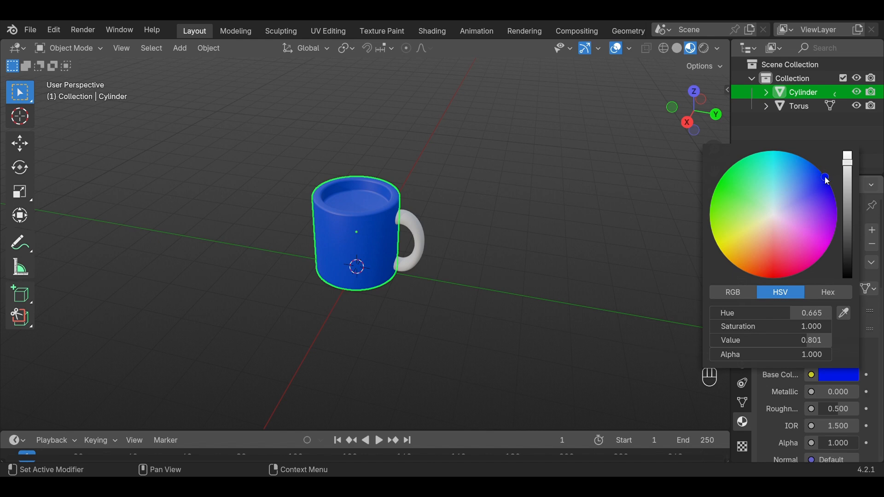
Apply the mug body's existing blue material, Material.001, to the torus handle.
left_click(425, 243)
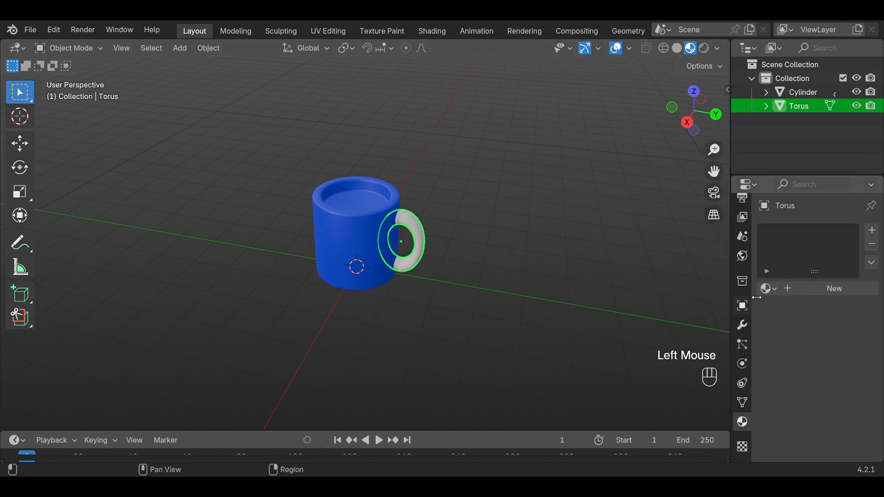
left_click(777, 291)
left_click(650, 321)
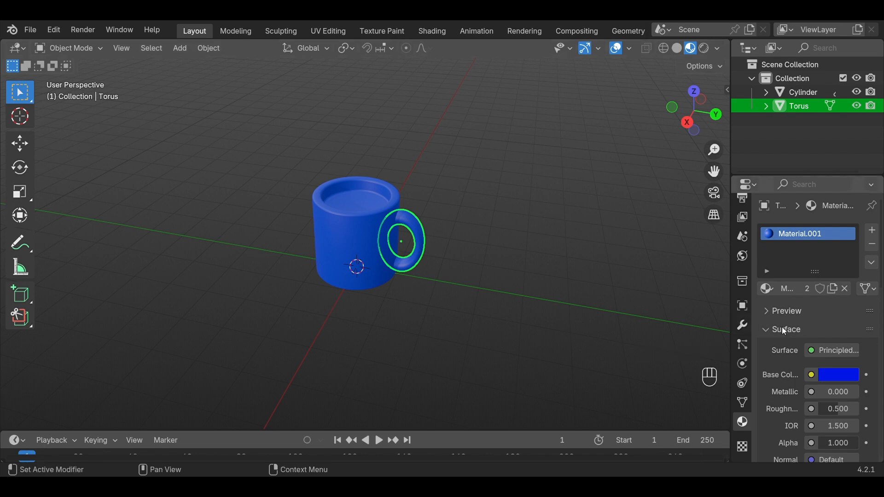
Select the mug's inner flat face and add a second material with a dark brown base colour, hue 0.030 and saturation 1.
left_click(363, 203)
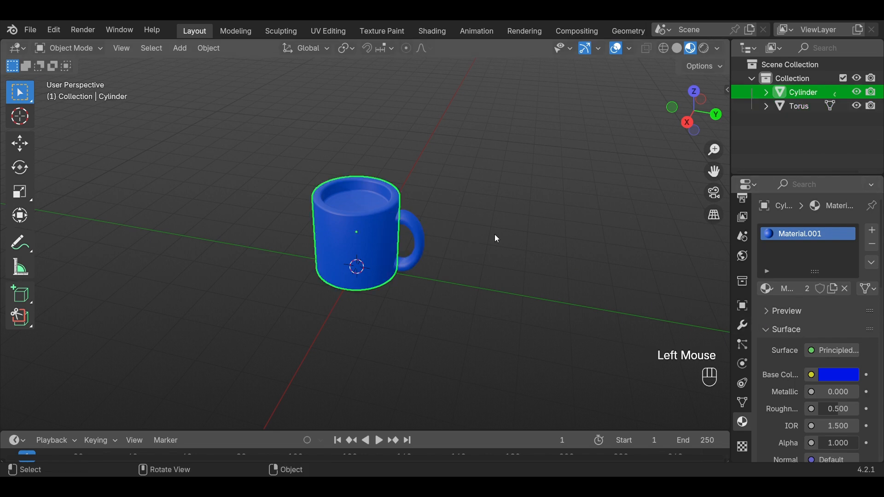
key("Tab")
left_click(356, 206)
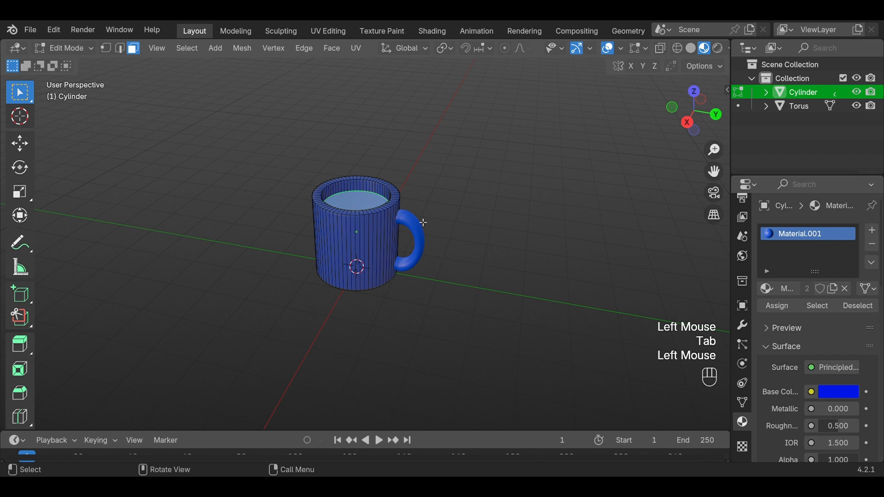
left_click(873, 231)
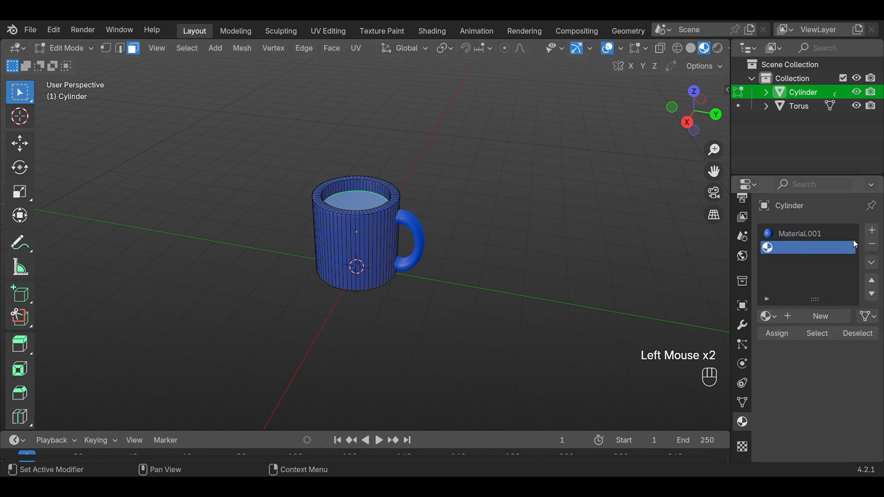
left_click(824, 315)
left_click(838, 418)
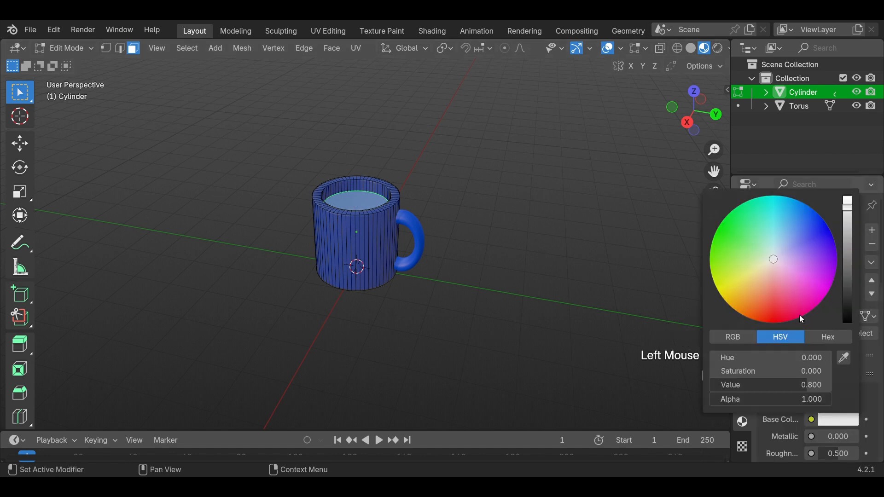
left_click_drag(771, 270, 745, 316)
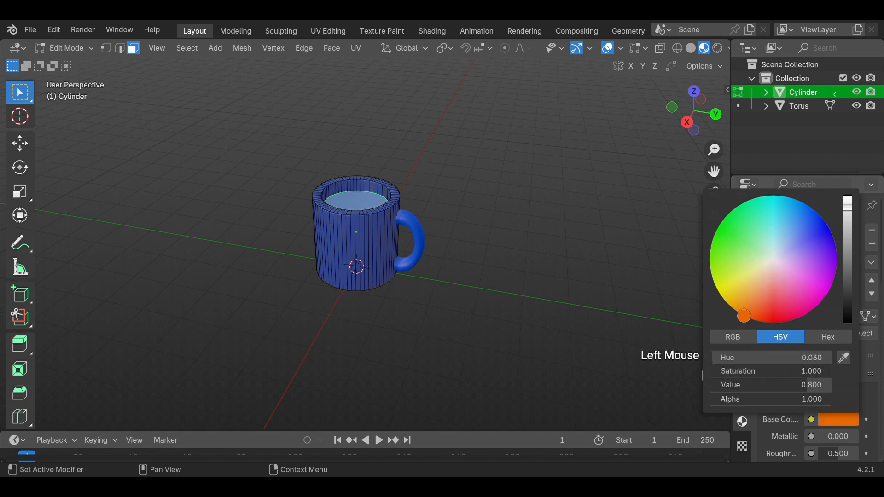
left_click_drag(847, 218, 847, 278)
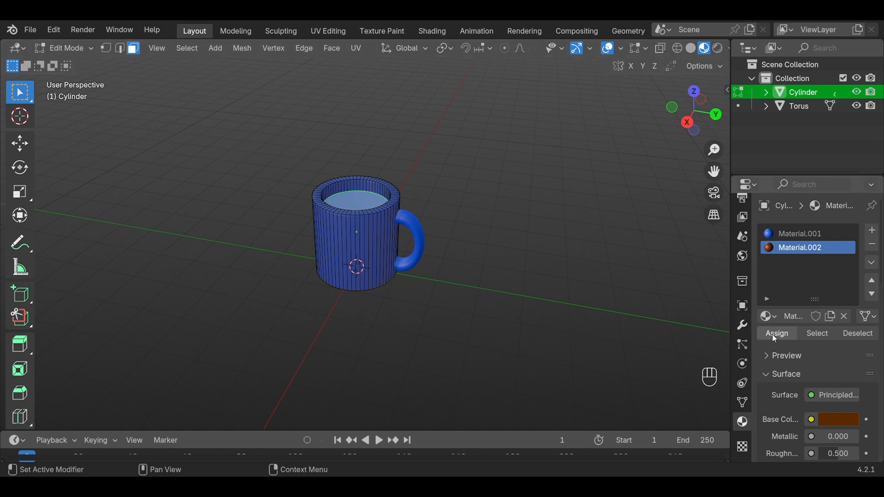
Assign the brown material to the mug's inner face and return to Object Mode.
left_click(778, 335)
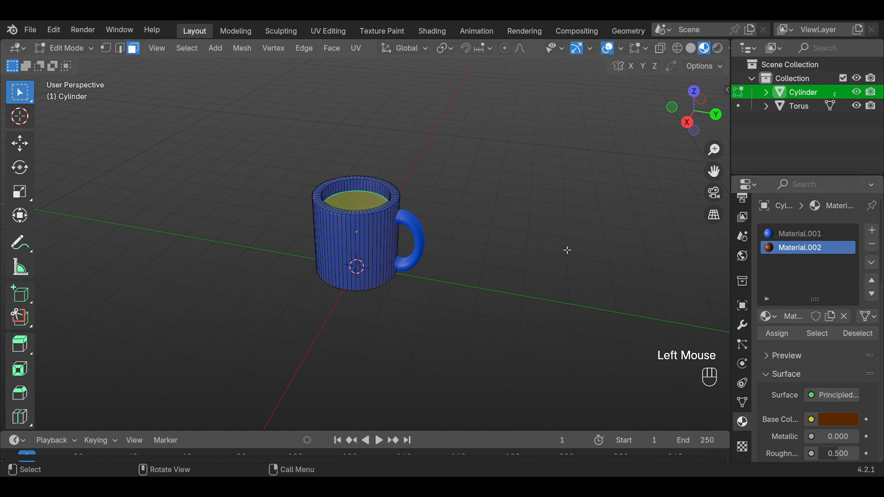
key("Tab")
left_click(462, 234)
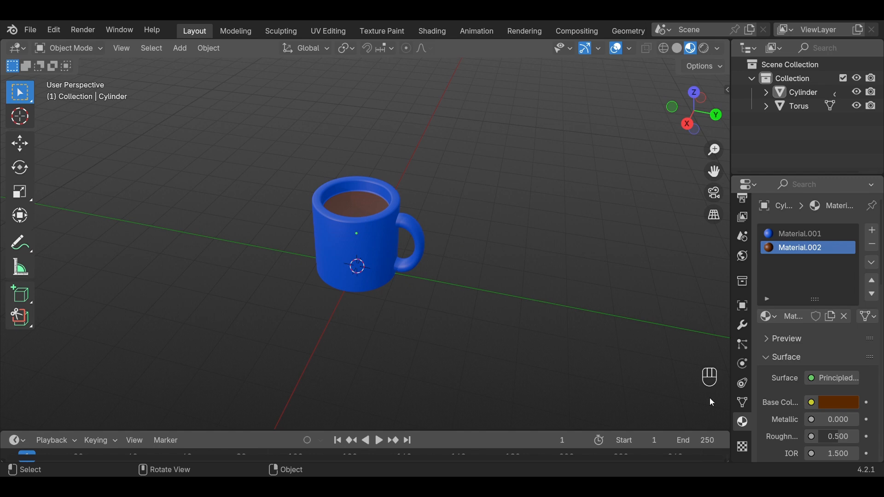
Set the brown material's roughness to 0 to make the drink's surface glossy.
left_click(833, 437)
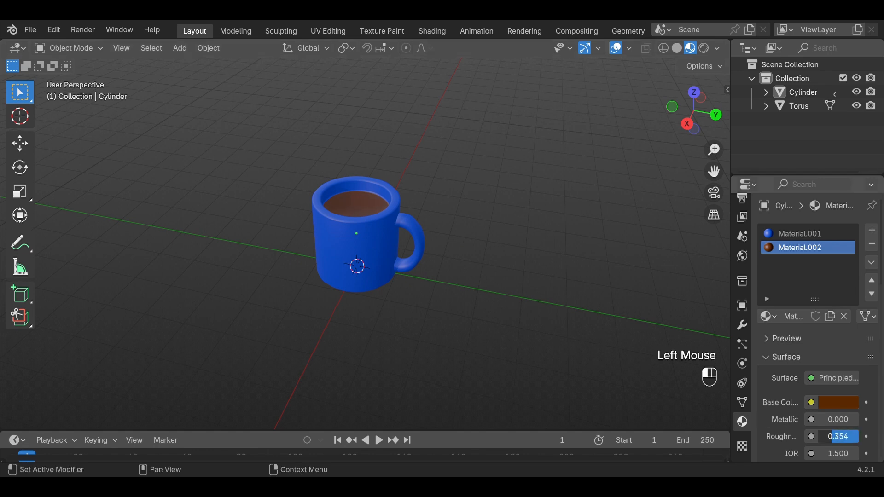
left_click_drag(833, 437, 825, 437)
middle_click_drag(428, 235, 596, 288)
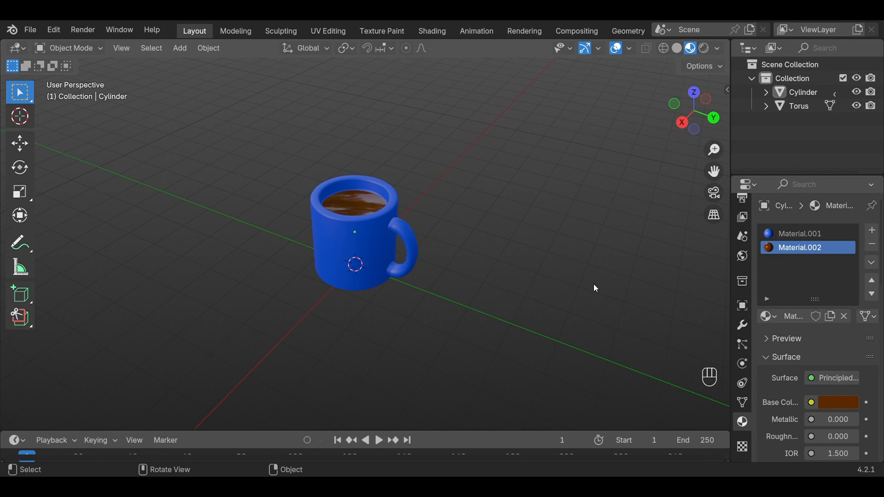
middle_click_drag(597, 289, 572, 293)
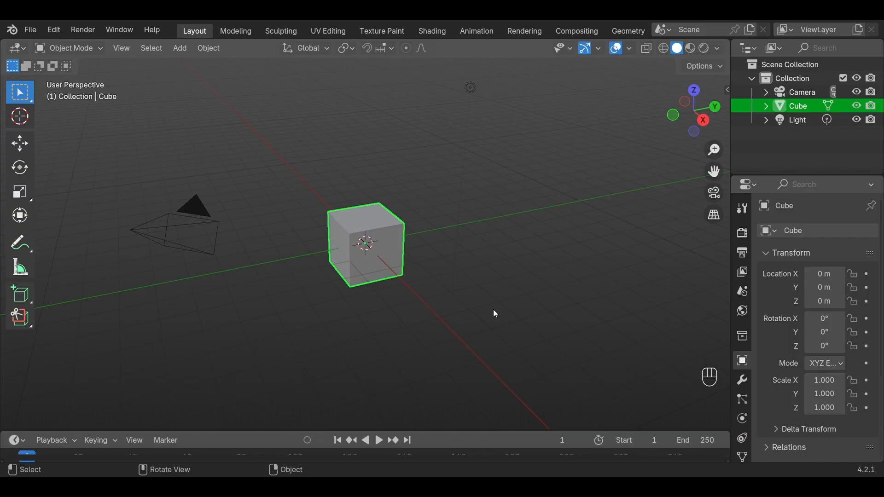
Delete the default cube, camera and light from the new scene.
left_click(380, 243)
left_click(207, 223, "shift")
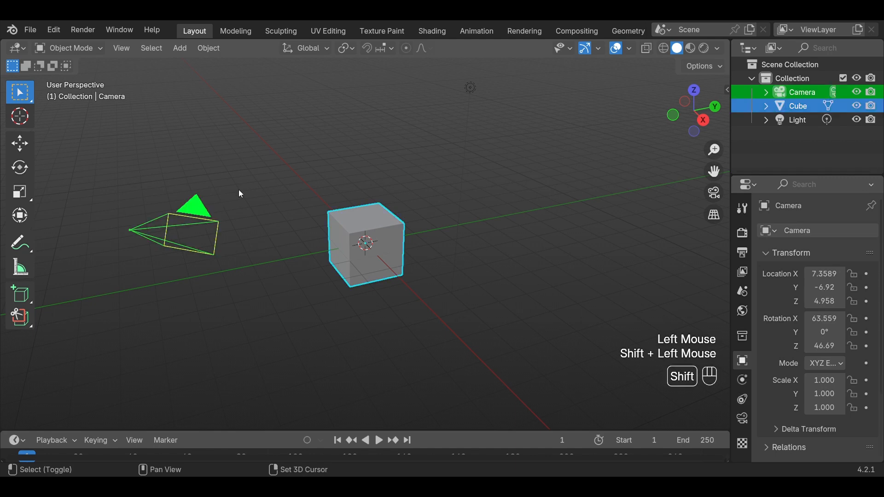
left_click(470, 88, "shift")
key("x")
left_click(458, 120)
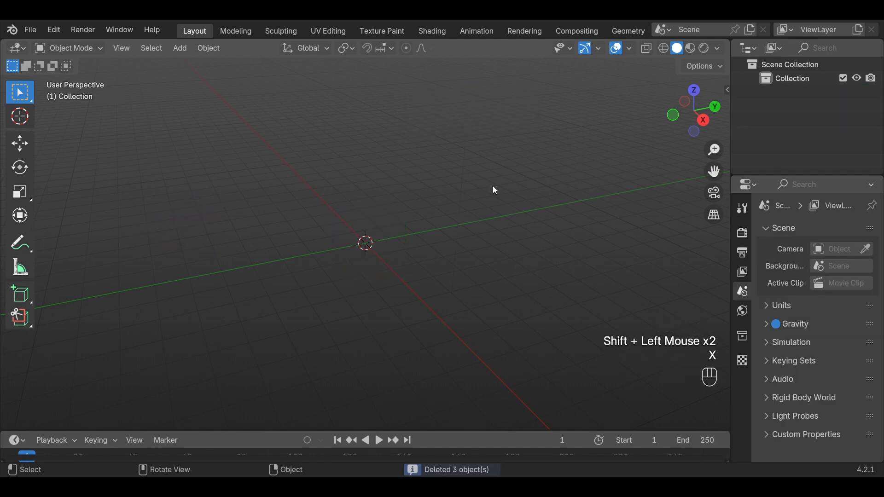
Add a cube mesh and scale it into an upright block, about 0.563 in X and Y and 0.945 in Z.
key("shift+a")
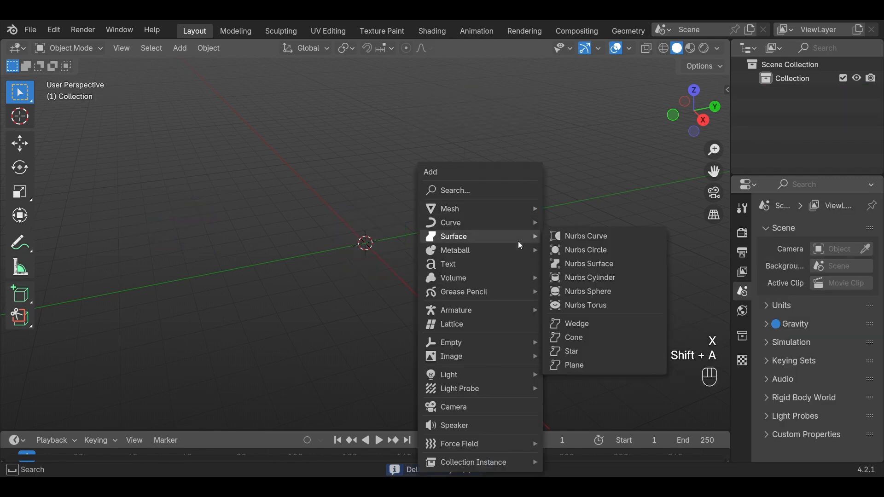
mouse_move(496, 215)
left_click(571, 222)
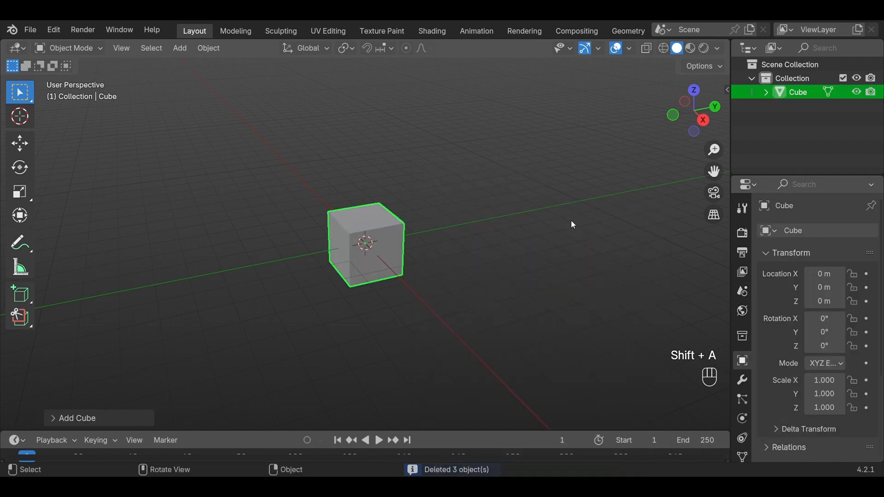
key("s")
key("z")
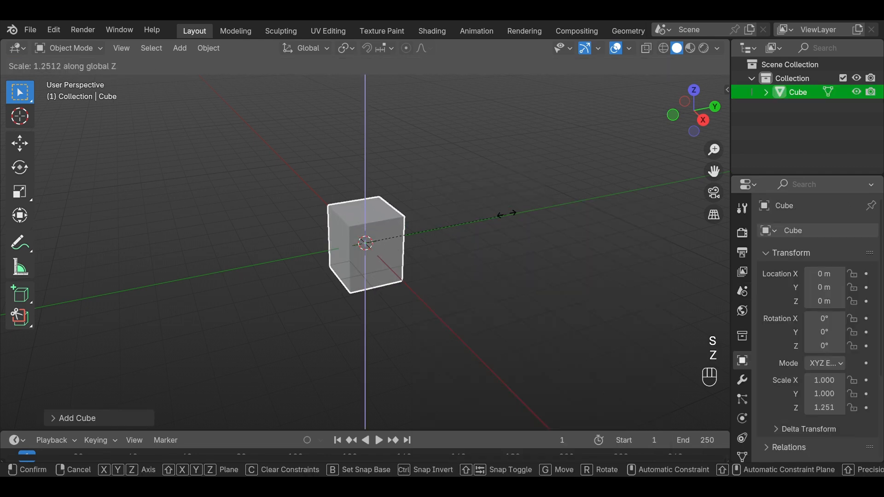
left_click(576, 179)
key("s")
left_click(484, 206)
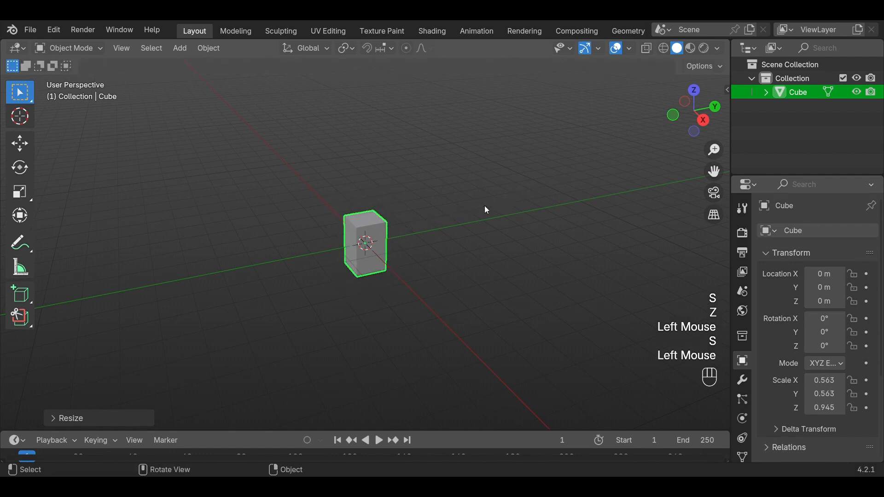
Raise the block along the Z axis to about 1.013 m so it stands above the grid floor.
key("g")
key("z")
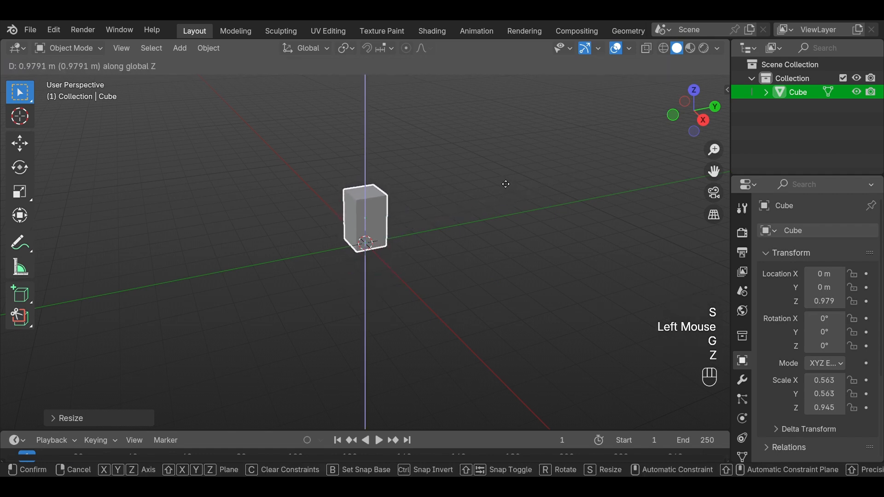
left_click(502, 180)
Scale up the block's bottom face so the block tapers toward the top.
scroll(407, 245, "up", 2)
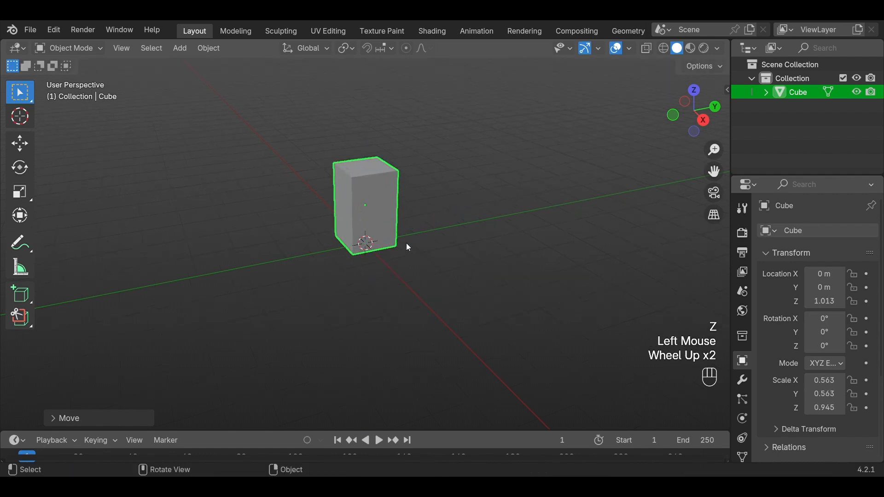
key("Tab")
middle_click_drag(462, 252, 456, 188)
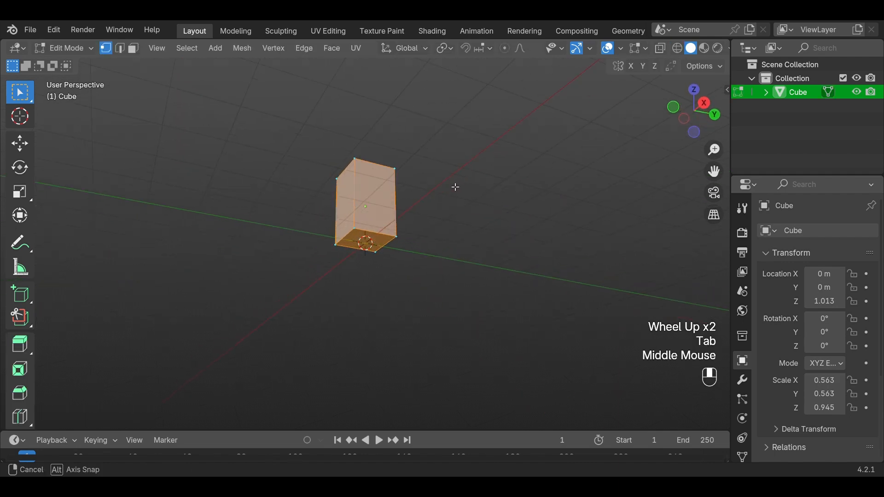
key("3")
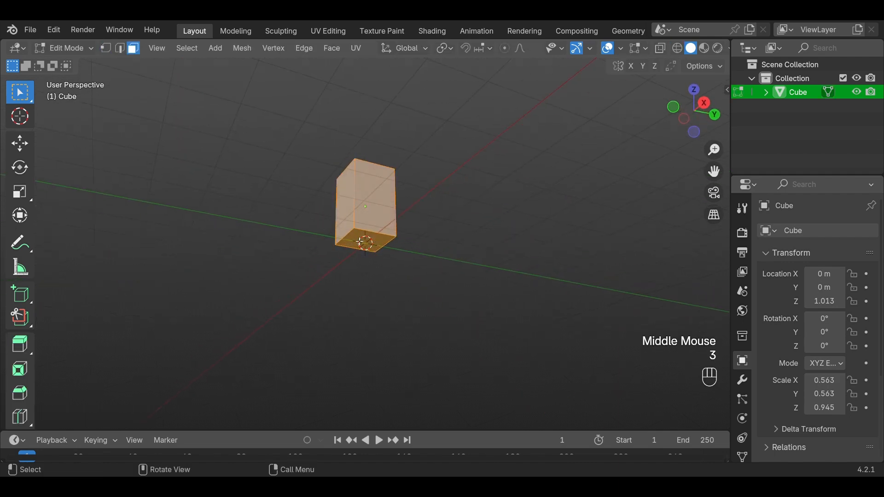
left_click(376, 246)
key("s")
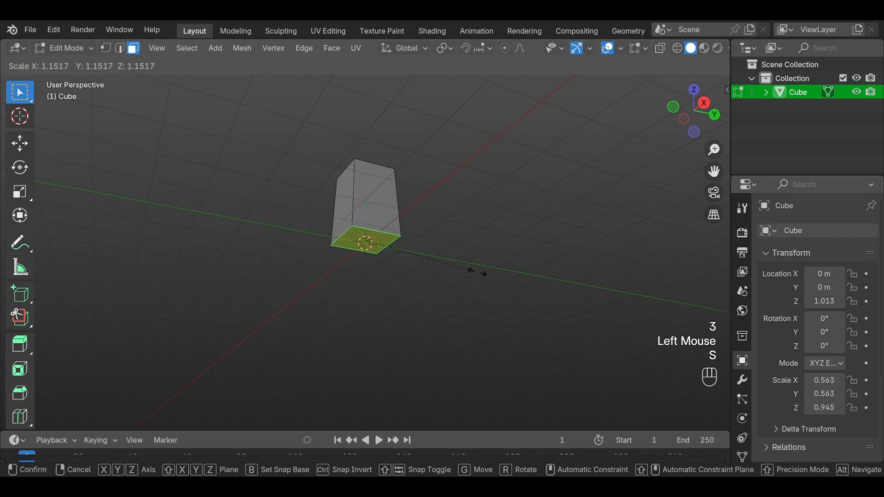
left_click(497, 275)
middle_click_drag(482, 243, 465, 302)
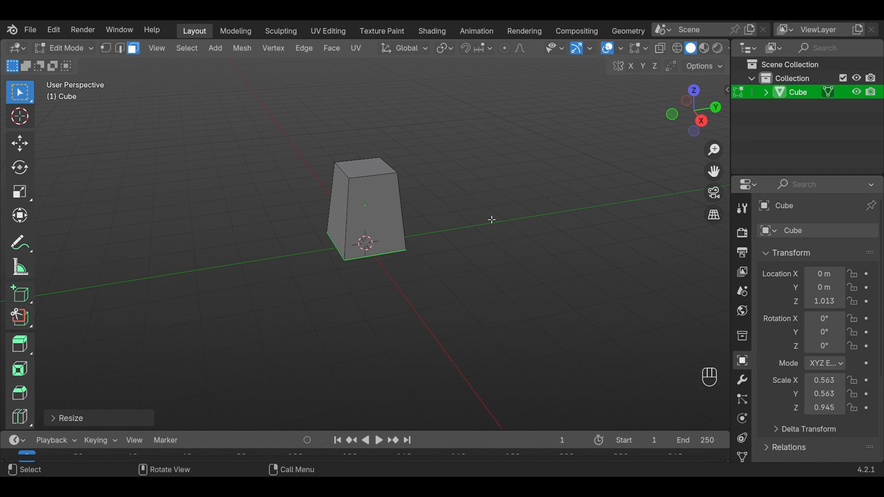
key("Tab")
Add a Subdivision Surface modifier to the tapered block with 4 viewport levels.
left_click(743, 380)
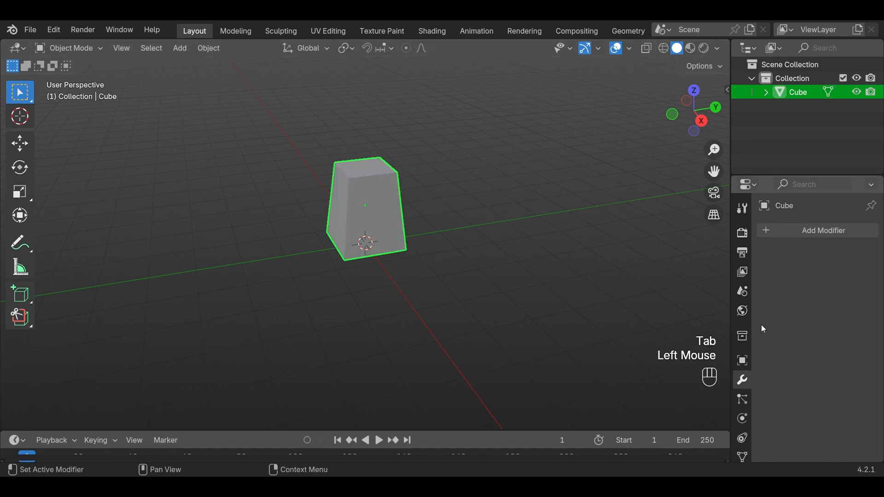
left_click(786, 233)
mouse_move(777, 237)
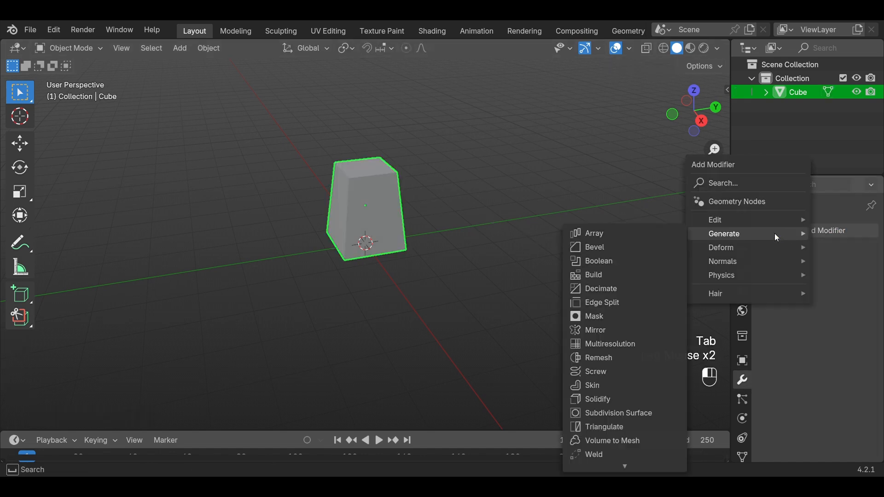
left_click(626, 414)
left_click(856, 291)
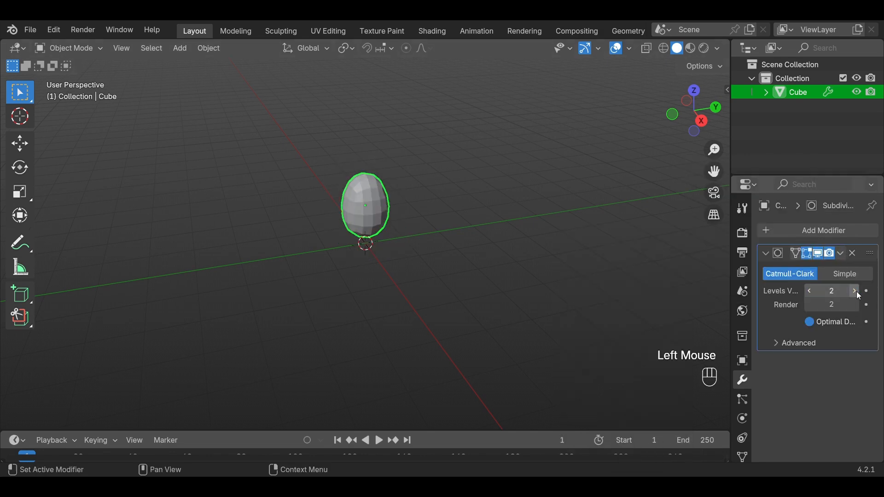
left_click(856, 291)
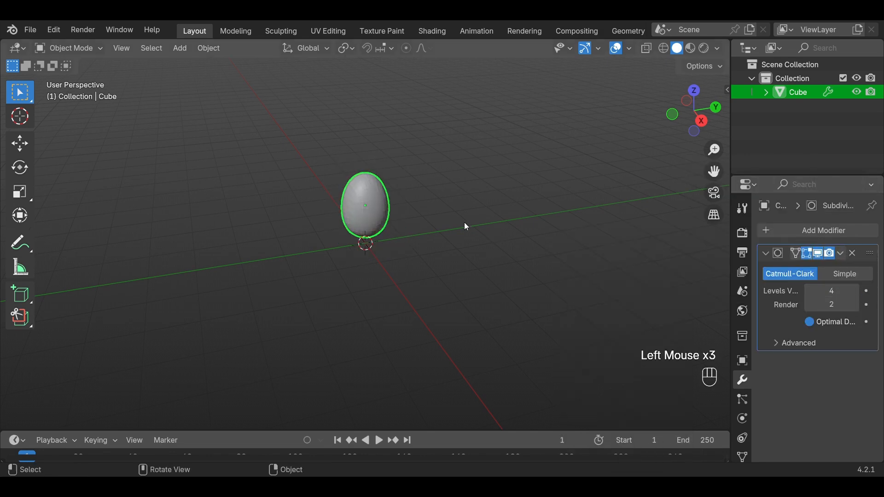
Add two horizontal loop cuts to the tapered block, one near its bottom and one near its top.
key("Tab")
left_click(20, 421)
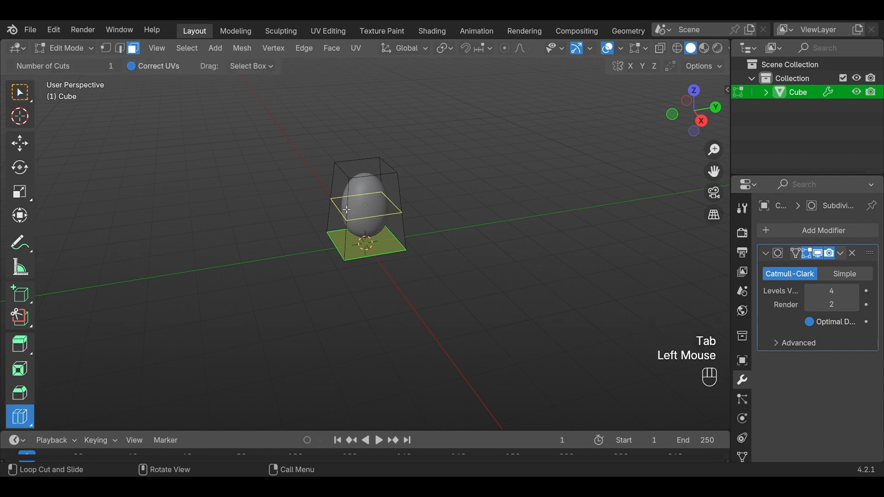
left_click_drag(368, 214, 376, 248)
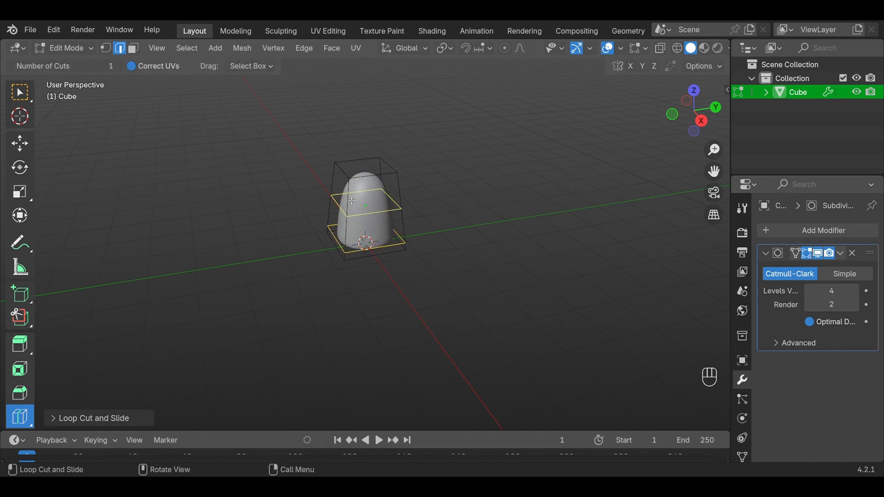
left_click_drag(352, 201, 351, 183)
middle_click_drag(351, 183, 465, 199)
key("Tab")
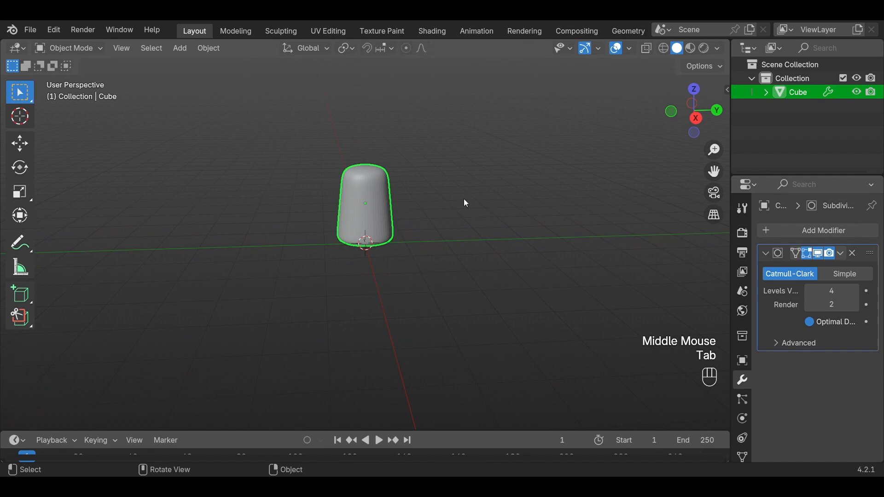
Add a second cube mesh and raise it along the Z axis above the stem.
left_click(496, 201)
key("shift+a")
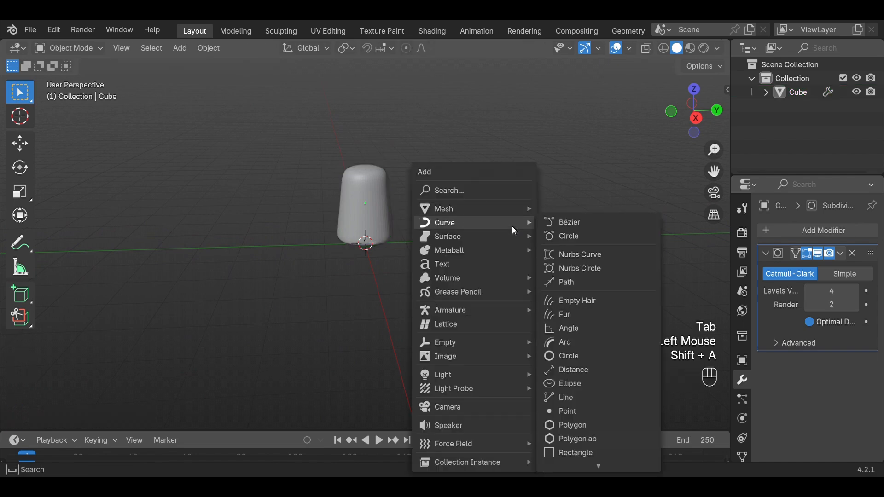
mouse_move(471, 209)
left_click(588, 222)
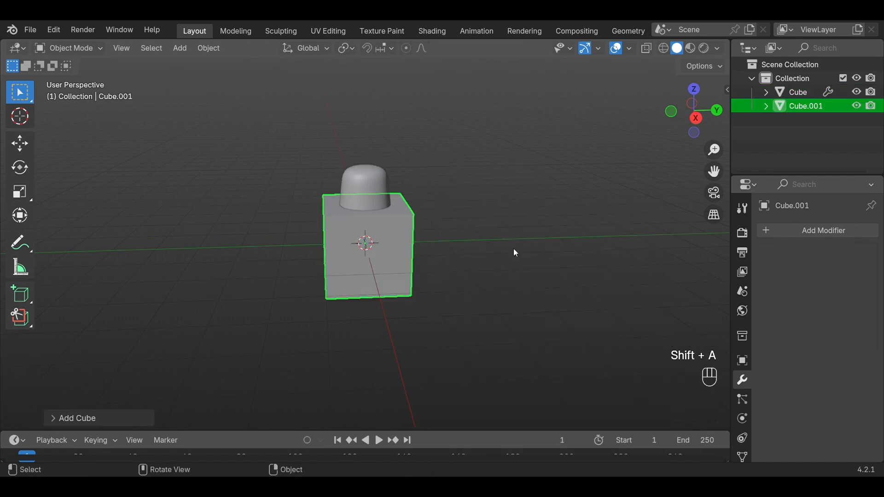
key("g")
key("z")
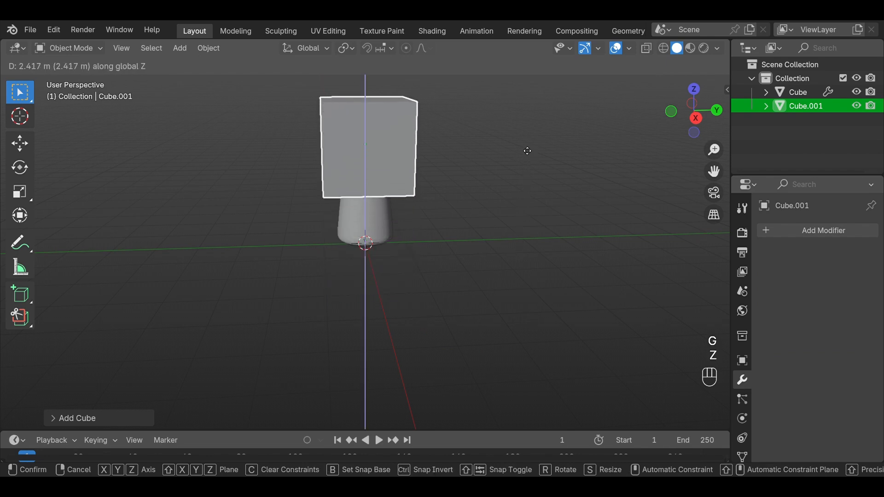
left_click(525, 110)
scroll(482, 154, "down", 1)
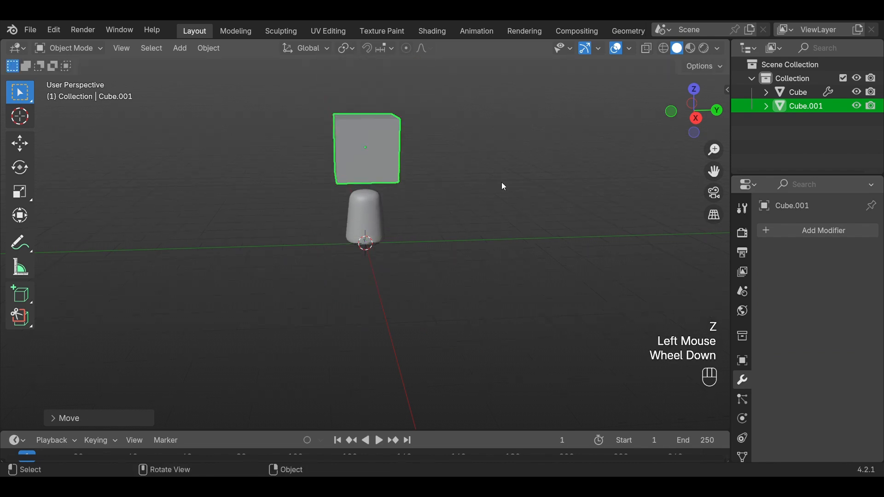
Add a Subdivision Surface modifier to the upper cube with 4 viewport levels.
left_click(810, 232)
mouse_move(772, 235)
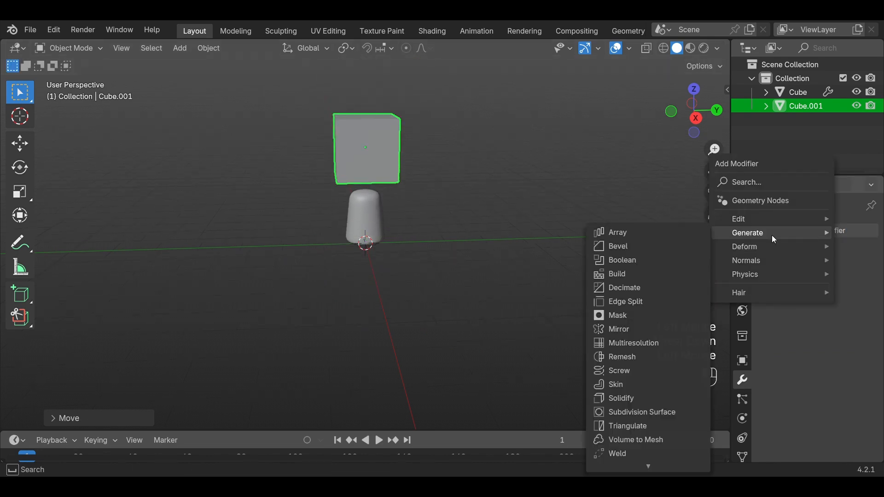
left_click(635, 413)
left_click(855, 293)
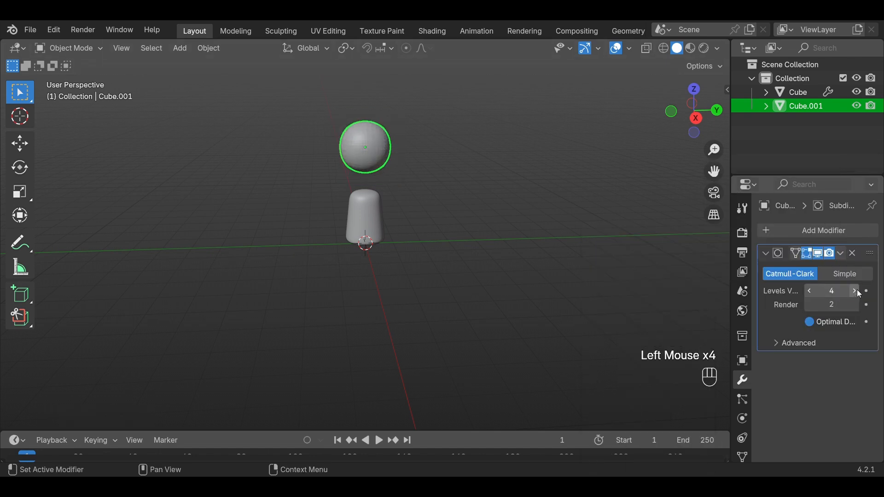
Add a horizontal loop cut near the bottom of the upper cube to flatten its underside.
scroll(446, 189, "up", 1)
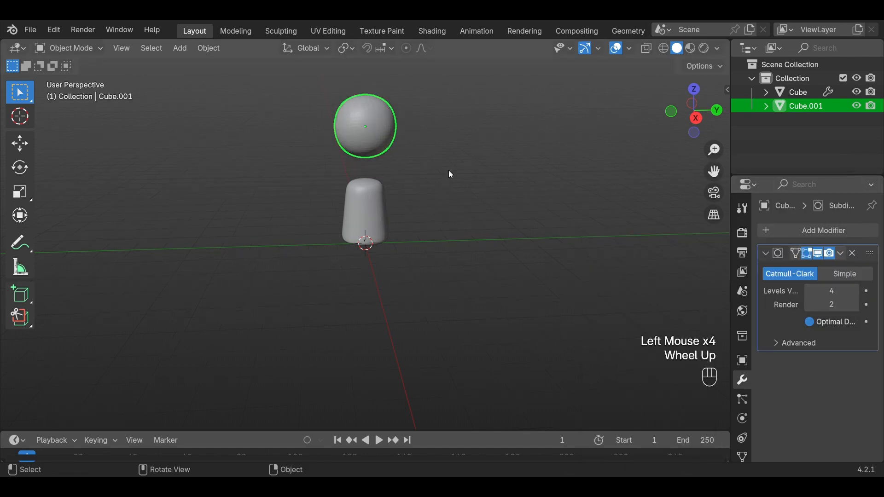
key("Tab")
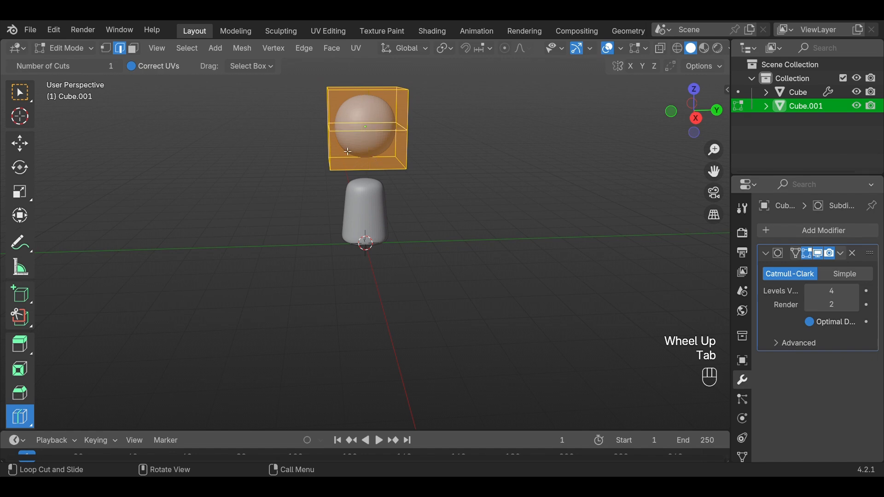
left_click_drag(347, 151, 349, 175)
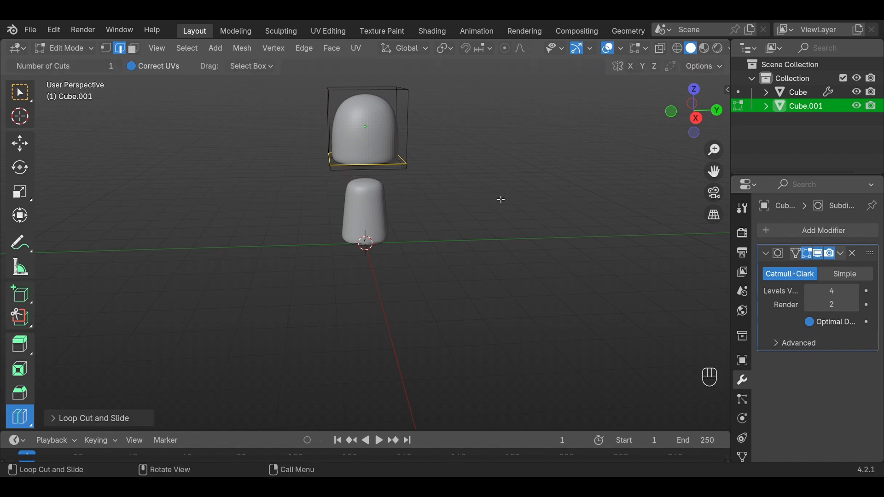
key("Tab")
Squash the mushroom cap along the Z axis and enlarge it uniformly so it is wider than the stem.
key("s")
key("z")
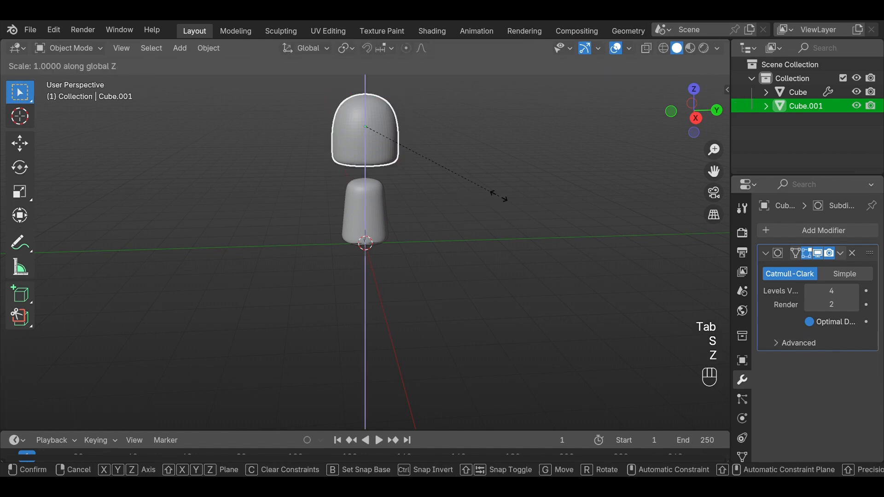
left_click(461, 176)
middle_click_drag(460, 175, 480, 185)
key("s")
left_click(513, 208)
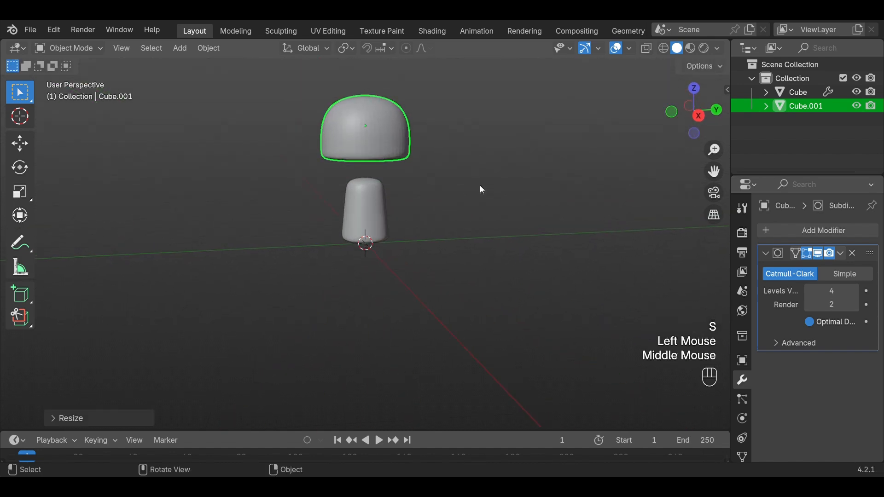
Lower the mushroom cap along the Z axis until it sits over the top of the stem.
key("g")
key("z")
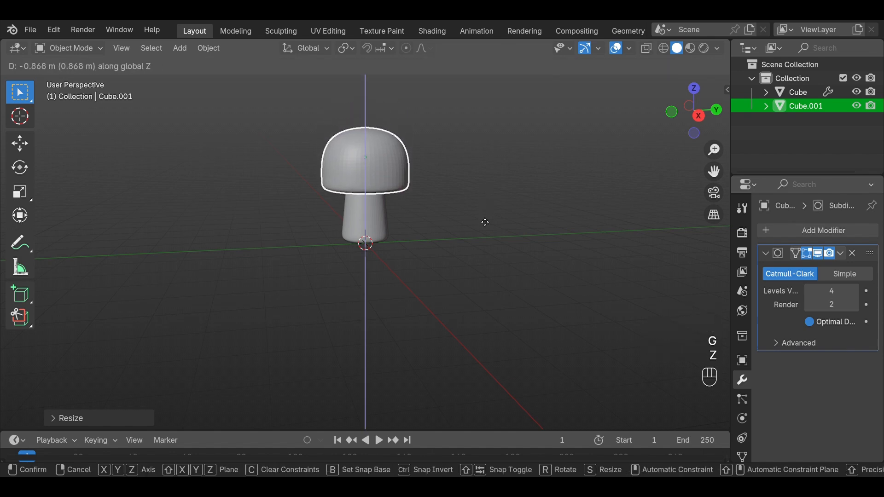
left_click(485, 224)
middle_click_drag(486, 223, 566, 222)
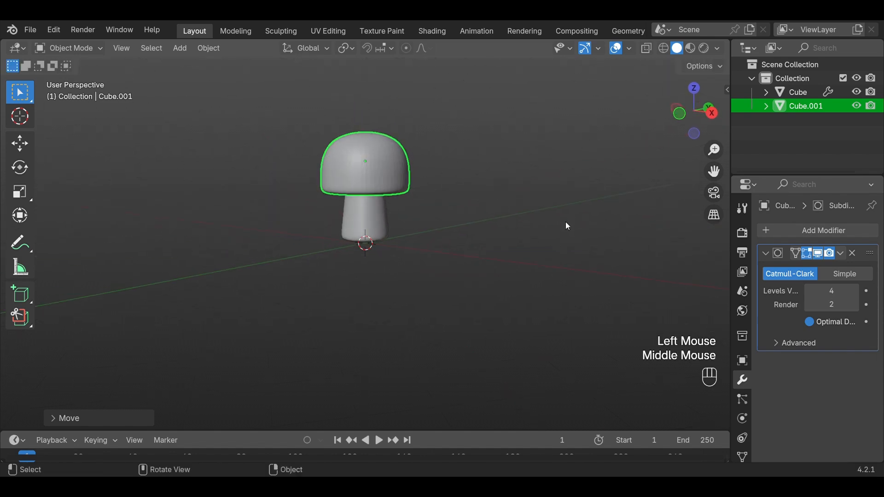
left_click(566, 222)
scroll(377, 238, "up", 1)
middle_click_drag(376, 238, 444, 205)
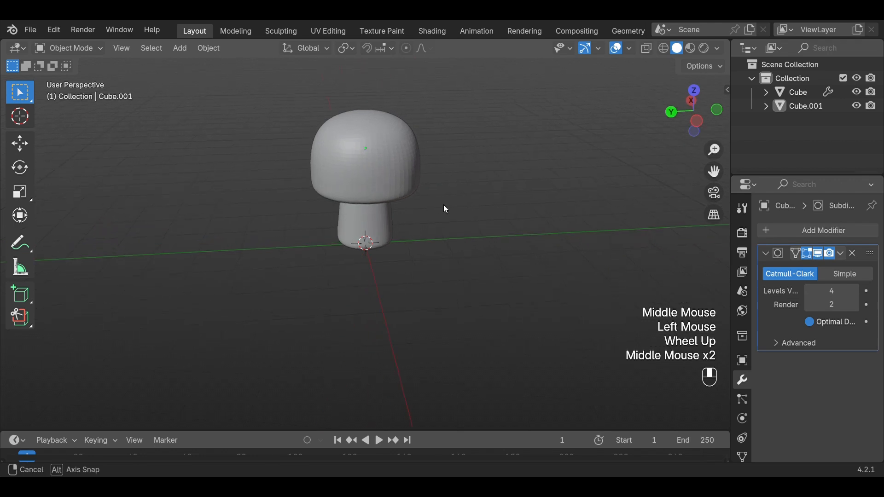
Scale the mushroom cap down along the Z axis to make it flatter.
left_click(372, 148)
key("s")
key("z")
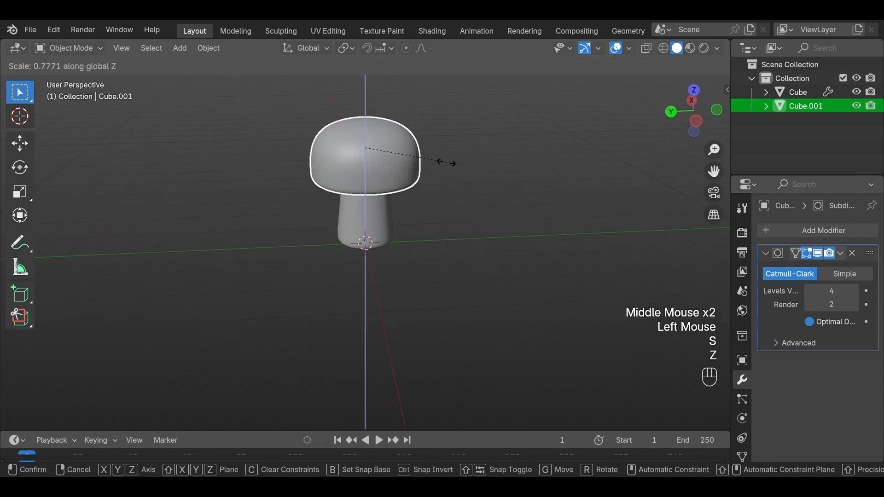
left_click(437, 158)
middle_click_drag(438, 158, 389, 148)
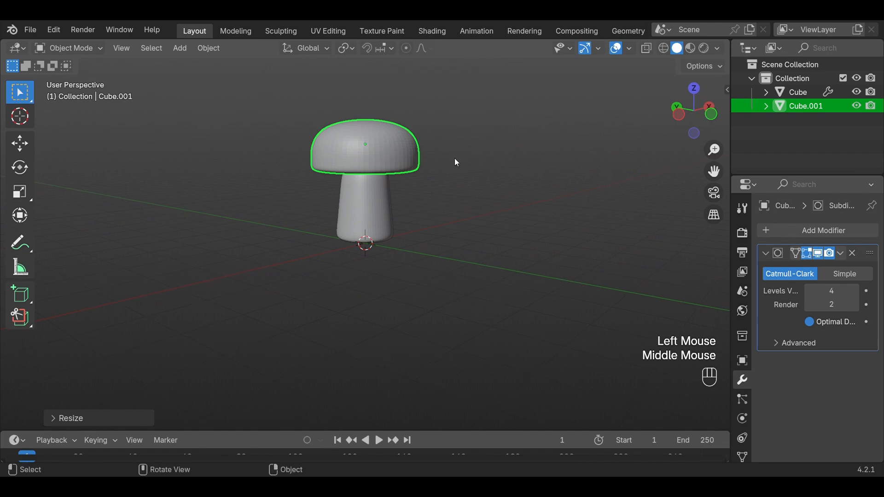
middle_click_drag(458, 165, 276, 215)
left_click(514, 198)
Apply Shade Smooth to both the mushroom cap and the stem.
left_click(406, 168)
right_click(343, 105)
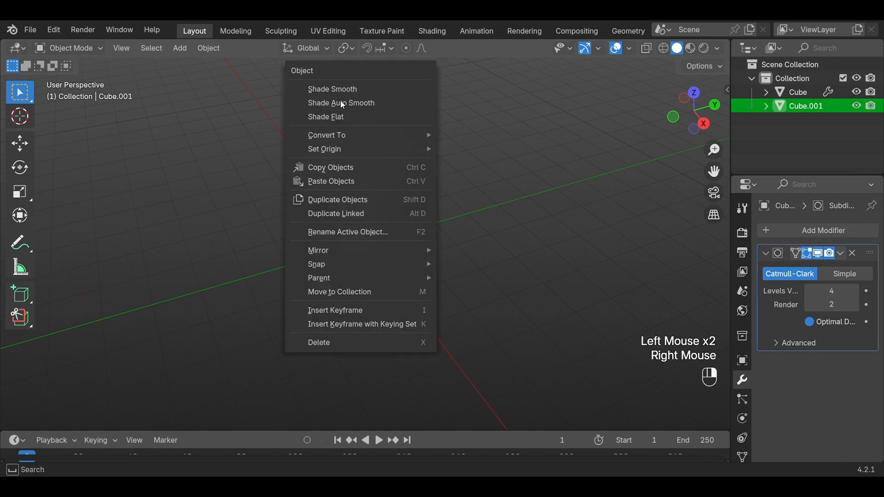
left_click(332, 90)
left_click(384, 222)
right_click(382, 209)
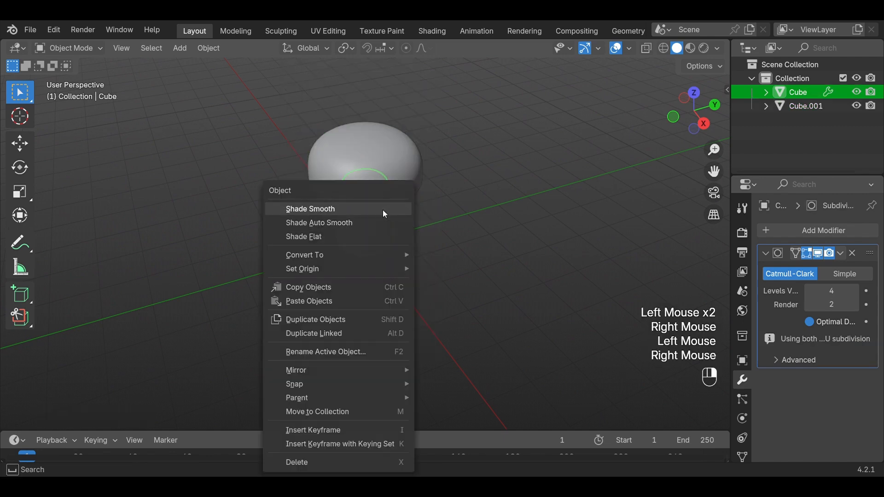
left_click(383, 209)
left_click(474, 252)
middle_click_drag(475, 252, 359, 206)
scroll(359, 207, "down", 1)
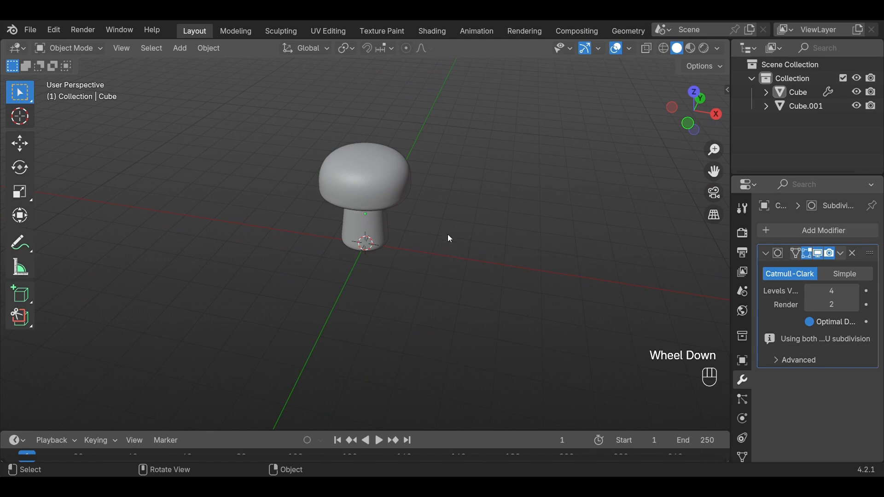
middle_click_drag(449, 236, 475, 230)
scroll(452, 217, "down", 1)
scroll(447, 212, "up", 2)
scroll(472, 205, "down", 1)
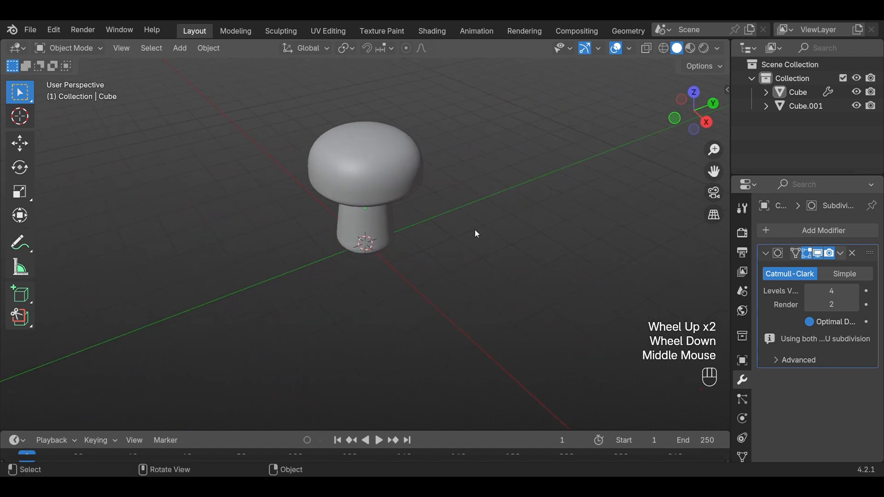
Add a UV sphere at the base of the mushroom and squash it along the Z axis.
key("shift+a")
mouse_move(443, 208)
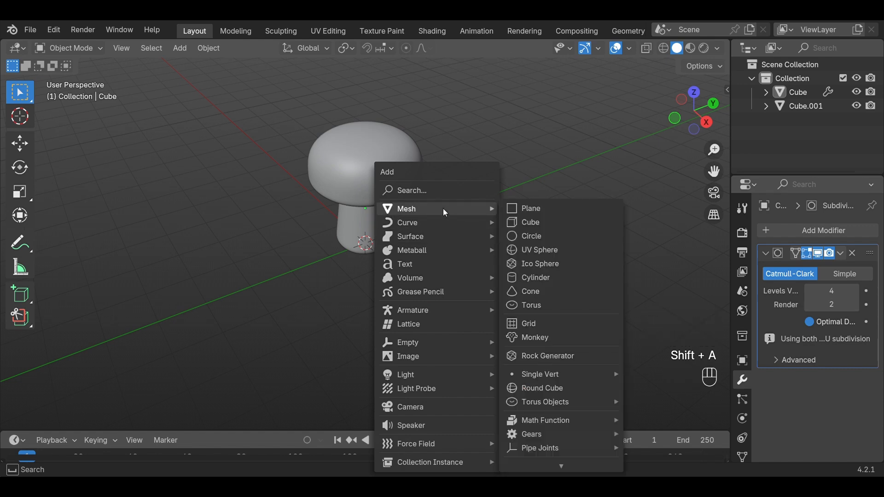
left_click(543, 249)
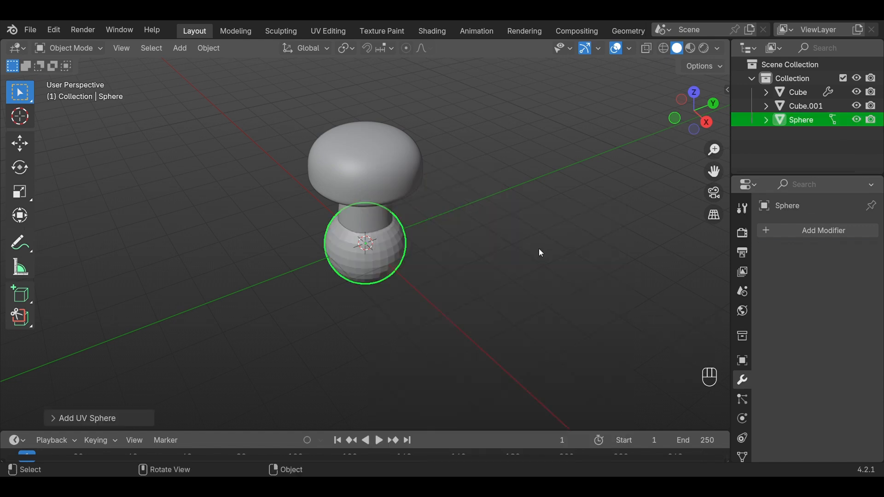
key("s")
key("z")
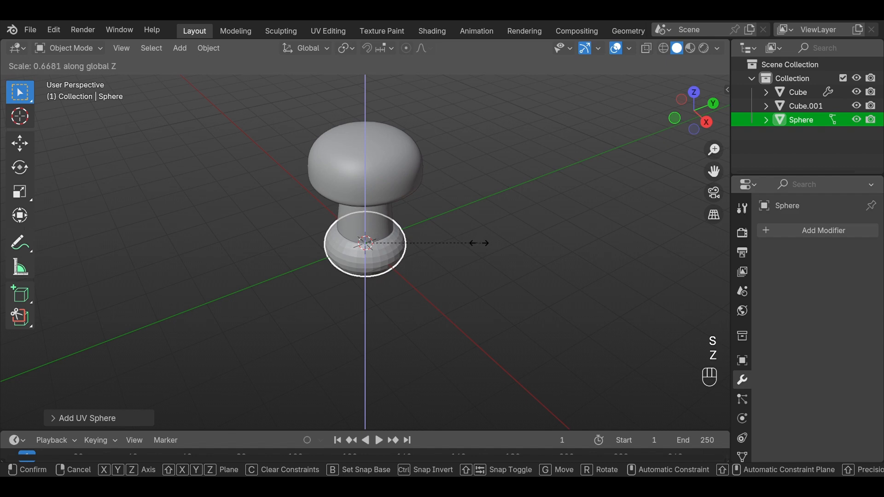
left_click(460, 245)
Raise the flattened sphere along Z to the top of the cap and scale it uniformly to about 0.39.
key("g")
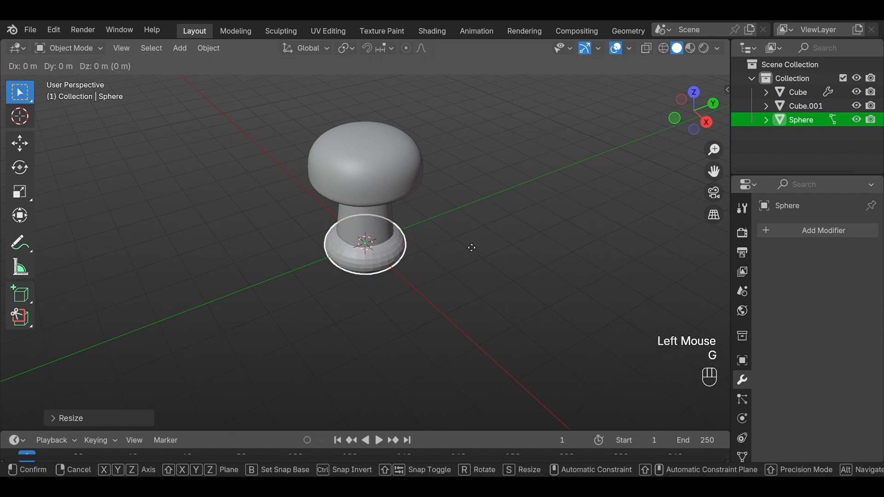
key("z")
left_click(476, 151)
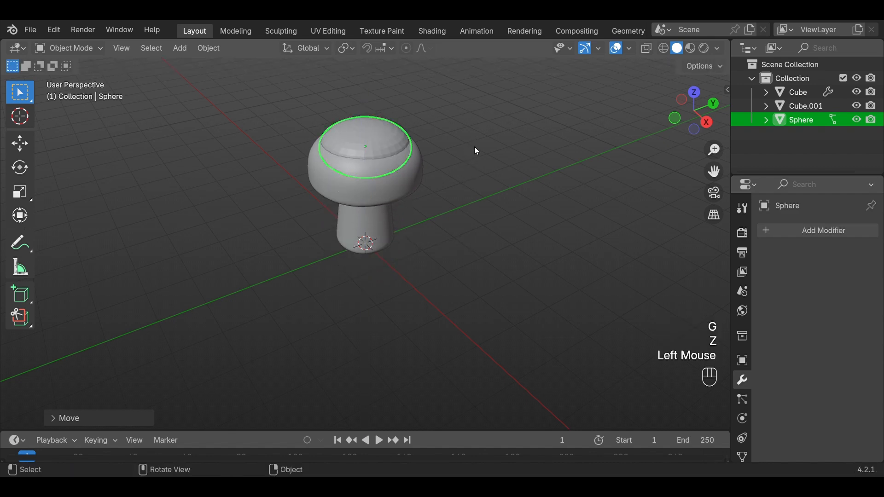
key("s")
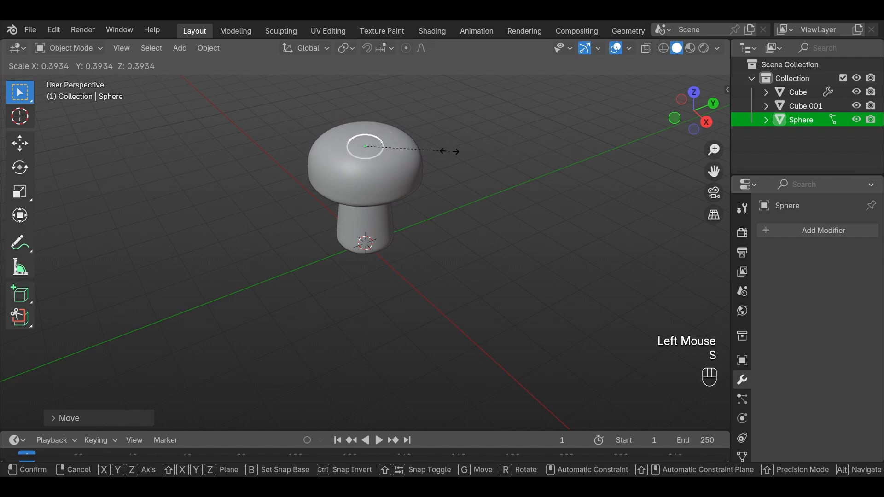
left_click(449, 152)
From the back view, move the small sphere along the X axis toward the edge of the cap.
middle_click_drag(401, 177, 625, 142)
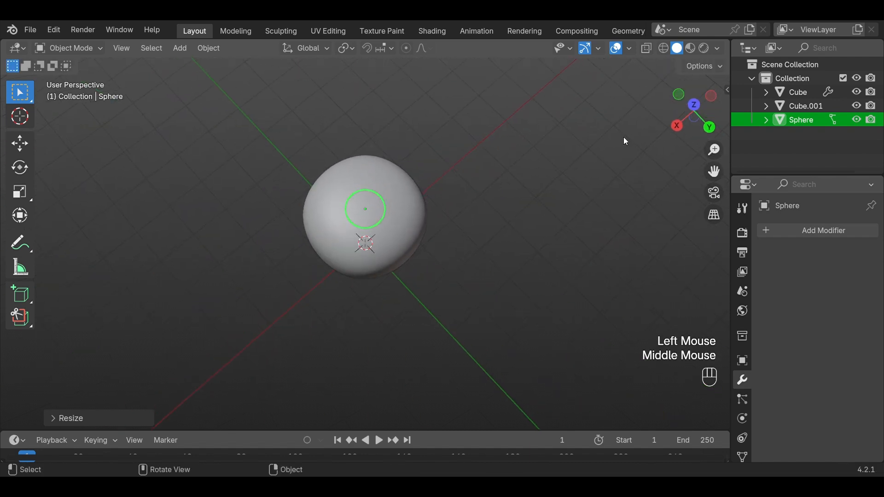
left_click(710, 127)
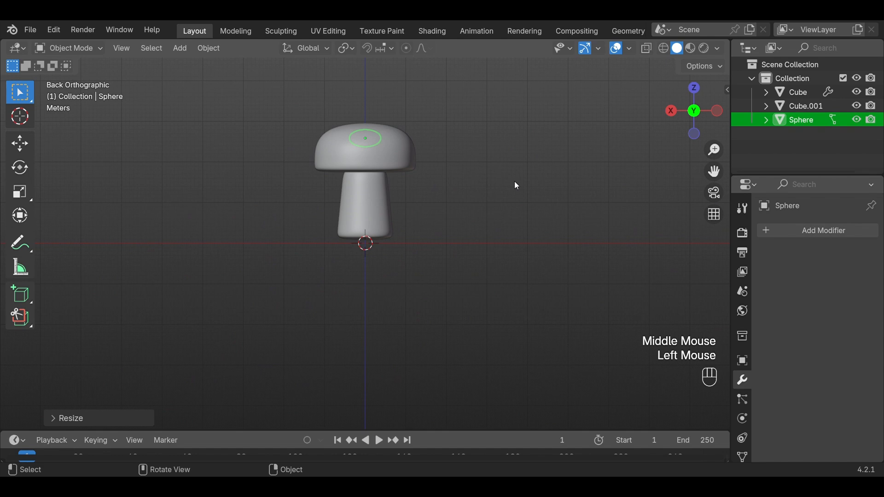
key("g")
key("x")
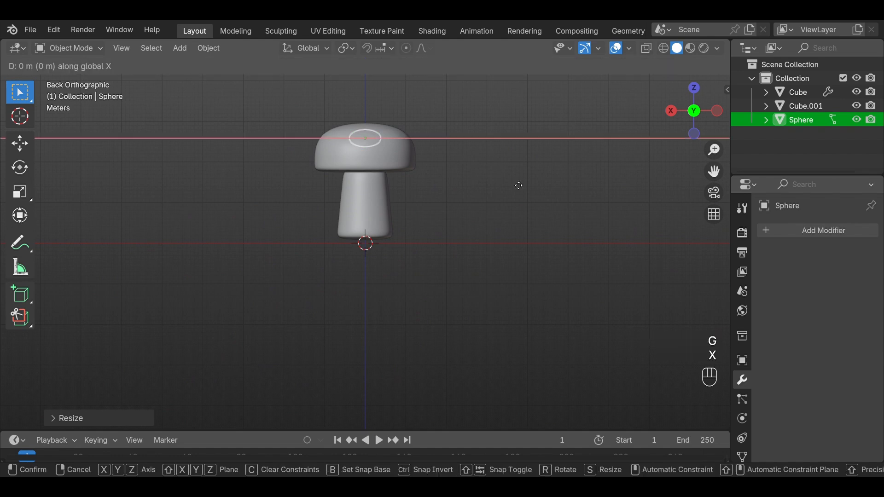
left_click(544, 187)
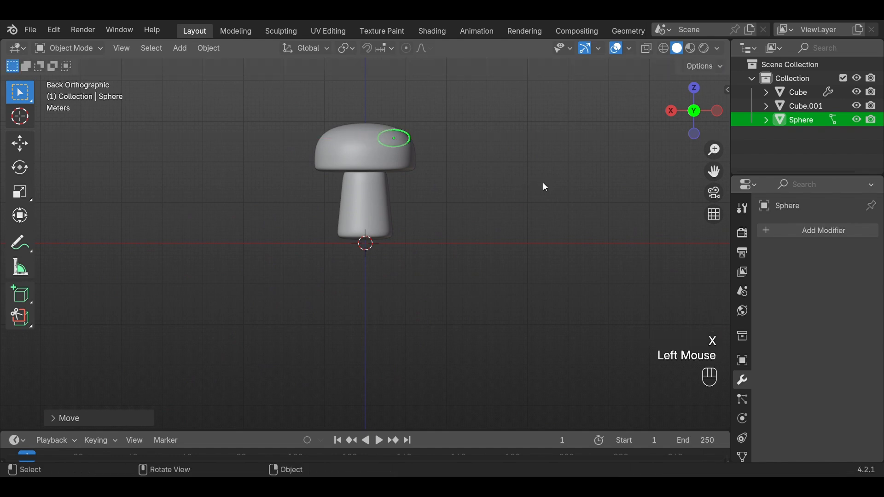
Tilt the spot about the Y axis to match the cap's slope and shift it slightly outward along its local Z axis.
key("r")
key("y")
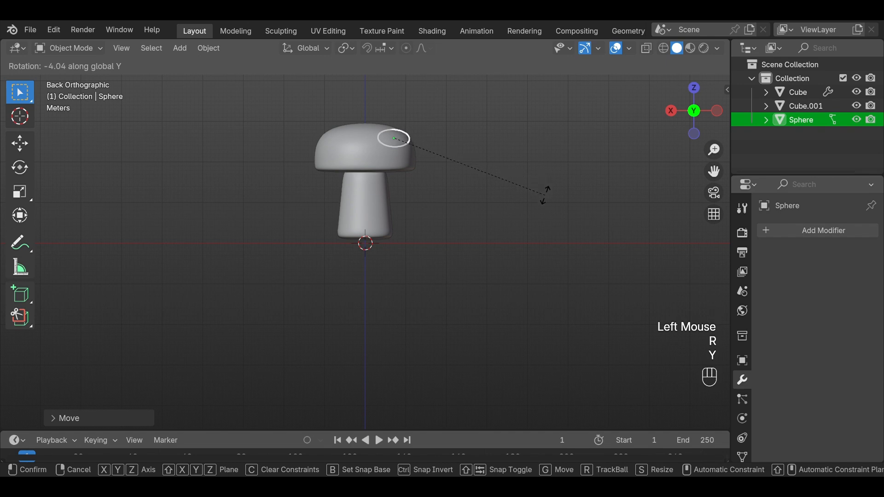
left_click(529, 238)
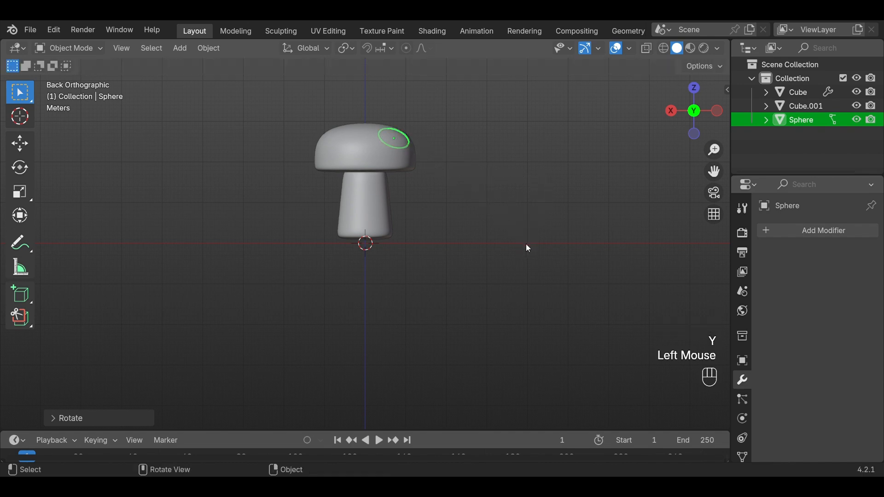
key("g")
key("z")
key("z")
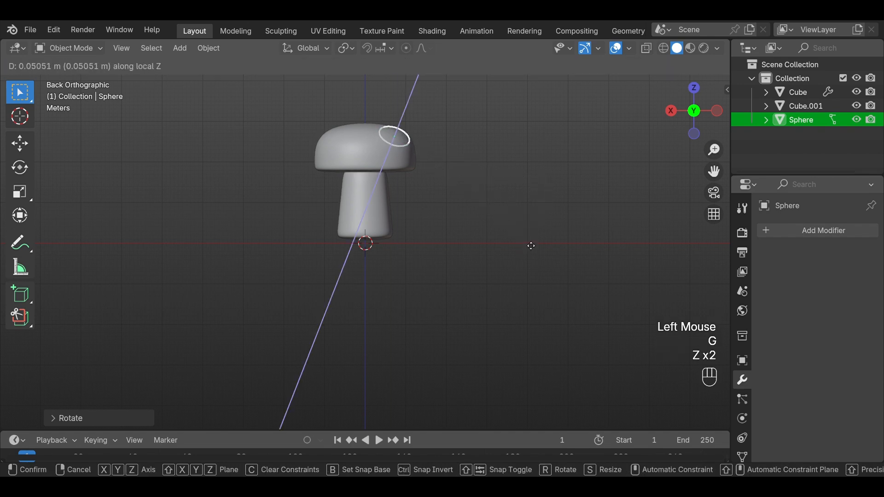
left_click(529, 244)
Apply Shade Smooth to the cap spot and keep it selected.
middle_click_drag(529, 244, 426, 257)
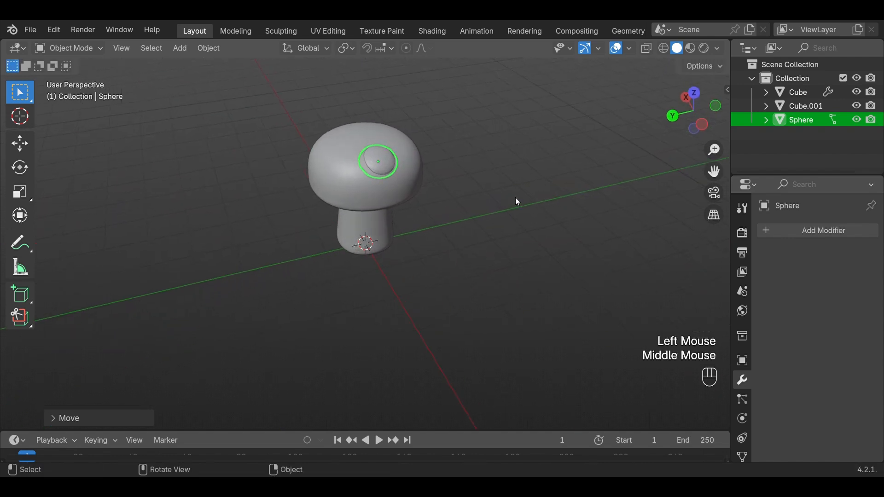
right_click(391, 156)
left_click(371, 162)
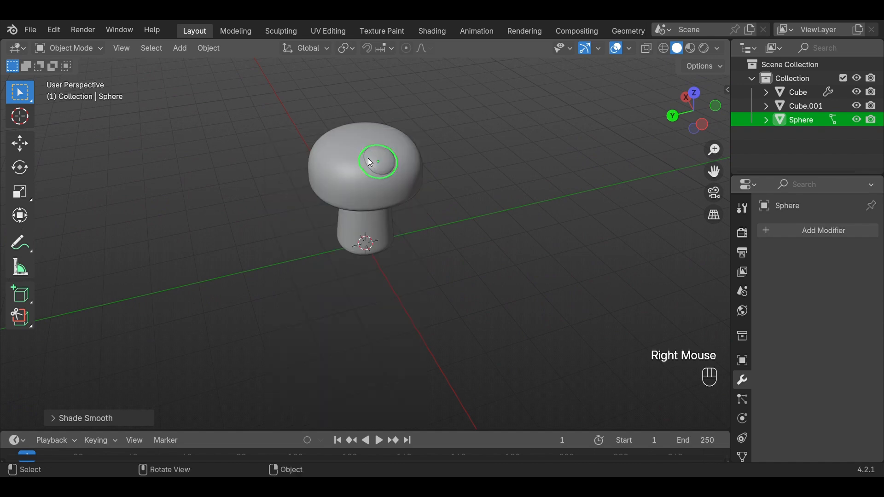
left_click(464, 167)
left_click(379, 165)
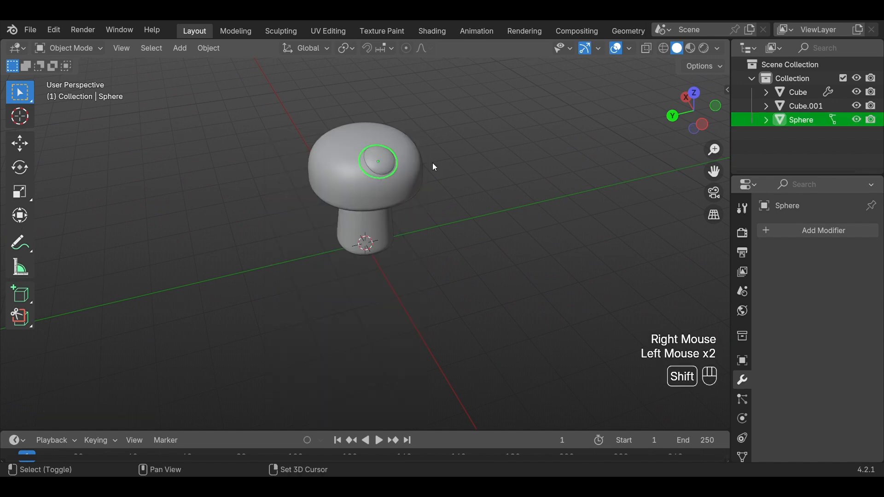
Duplicate the spot along the X axis to the crown of the cap and rotate the copy about the Y axis.
key("shift+d")
key("x")
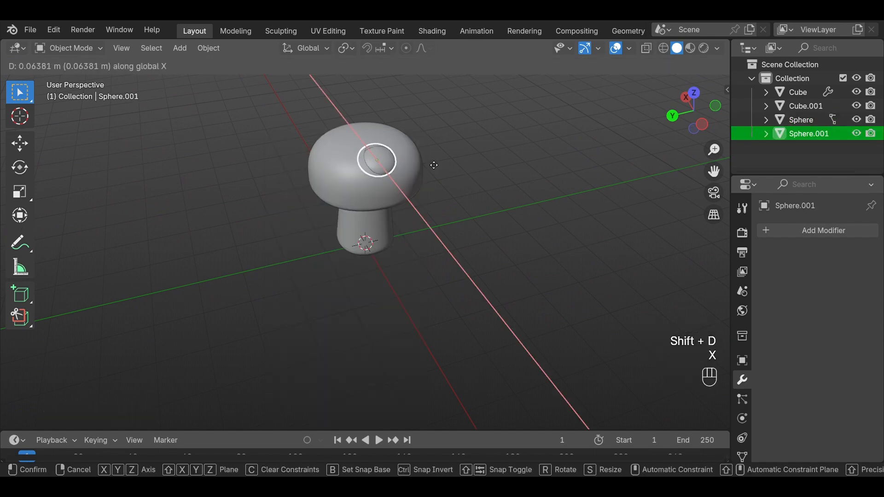
left_click(421, 146)
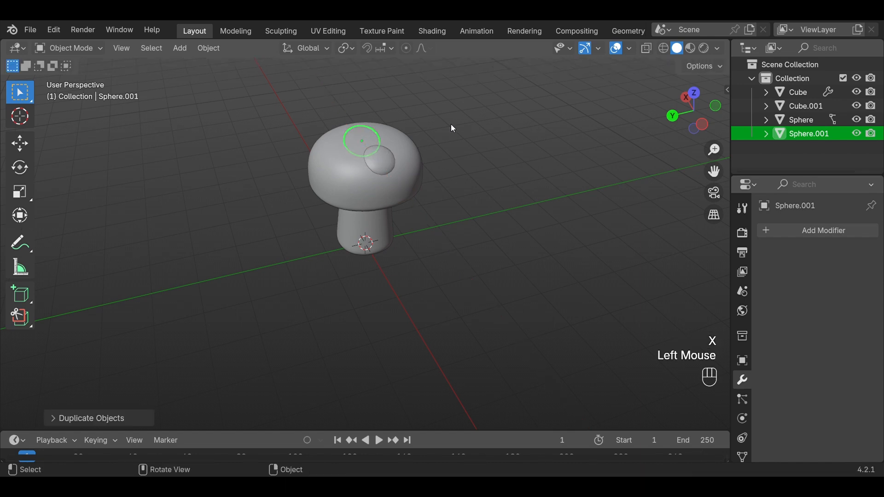
left_click(672, 116)
key("r")
key("y")
left_click(479, 91)
Raise the crown spot along its local Z axis until it protrudes from the cap, and adjust its scale.
key("g")
key("z")
key("z")
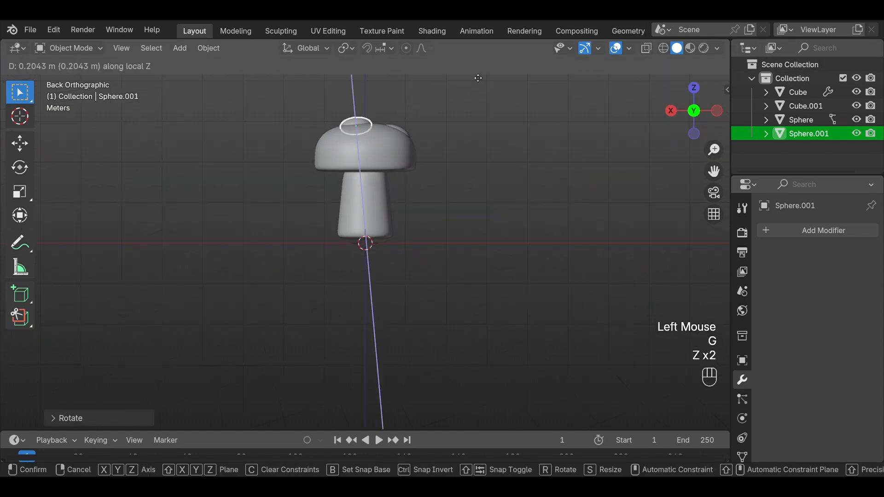
left_click(481, 85)
middle_click_drag(559, 138, 433, 189)
key("s")
key("s")
left_click(530, 193)
scroll(511, 154, "up", 1)
Duplicate the crown spot along the Y axis to the cap's side and tilt the copy about the X axis.
key("shift+d")
key("y")
left_click(501, 212)
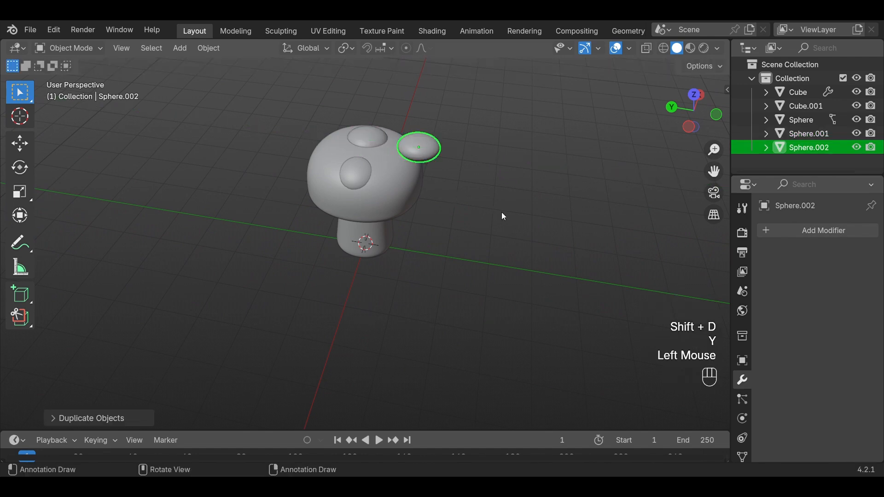
left_click(687, 124)
key("r")
key("x")
left_click(521, 248)
Seat the side spot against the cap by moving it along its local Z axis and refining its rotation about X.
key("g")
key("z")
key("z")
left_click(515, 251)
key("r")
key("x")
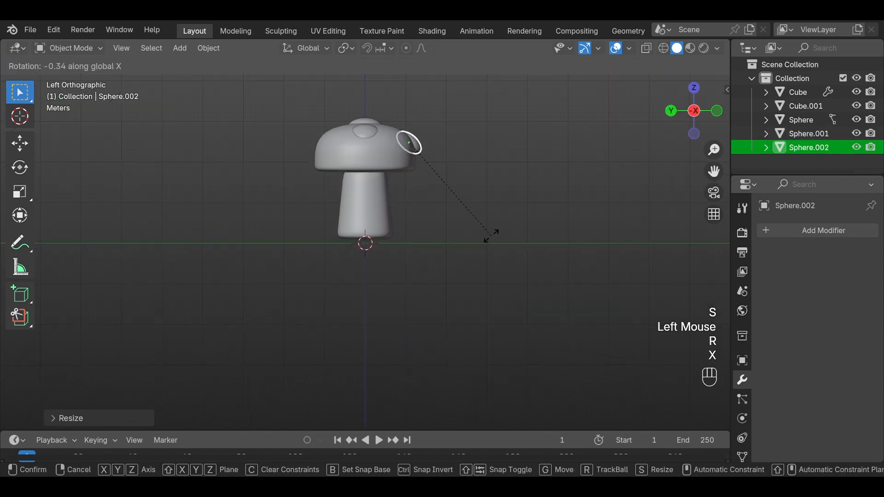
left_click(487, 240)
key("g")
key("z")
key("z")
left_click(496, 254)
Fine-tune the side spot's tilt about the X axis and its depth along local Z so it hugs the cap.
scroll(468, 162, "down", 1)
middle_click_drag(495, 253, 424, 209)
scroll(334, 154, "up", 2)
key("r")
key("x")
left_click(435, 205)
key("g")
key("z")
key("z")
left_click(435, 205)
Duplicate the crown spot and move the copy along the X and Y axes to an empty area of the cap.
left_click(369, 183)
middle_click_drag(369, 184, 382, 230)
left_click(438, 192)
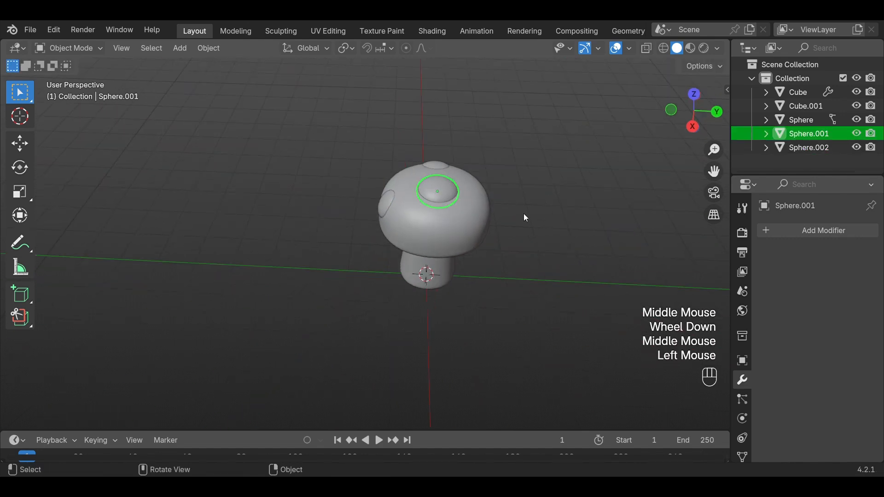
key("shift+d")
key("x")
left_click(527, 260)
middle_click_drag(527, 260, 442, 231)
key("g")
key("y")
left_click(531, 211)
Shrink the new spot uniformly and shift it along the X axis on the cap.
key("s")
left_click(437, 261)
key("g")
key("x")
left_click(485, 253)
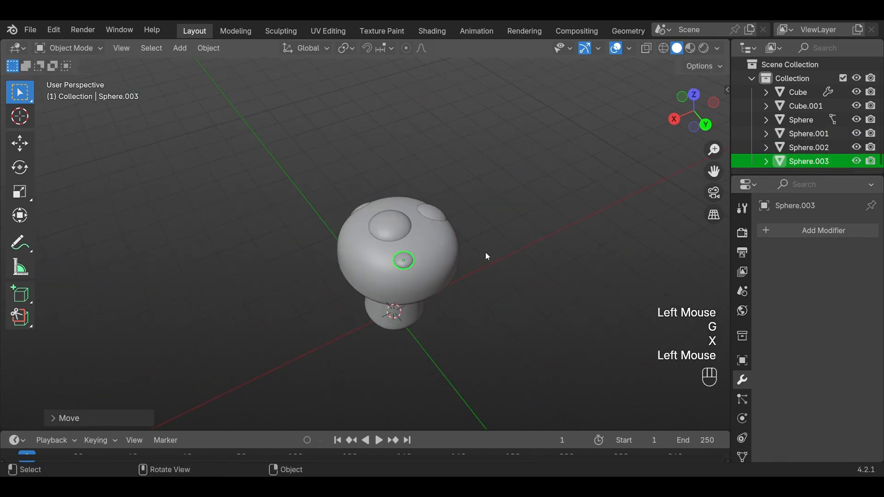
Rotate the small spot about the X and Z axes to follow the cap's surface.
left_click(675, 119)
key("r")
key("x")
left_click(526, 183)
middle_click_drag(526, 184, 548, 199)
key("r")
key("z")
left_click(544, 221)
Adjust the small spot's depth along its local Z axis so it sits in the cap, and deselect it.
scroll(548, 199, "up", 1)
middle_click_drag(548, 199, 396, 182, "shift")
key("g")
key("z")
key("z")
left_click(491, 198)
left_click(461, 216)
Duplicate the crown spot again and move the copy along the Y and X axes toward another side of the cap.
left_click(358, 171)
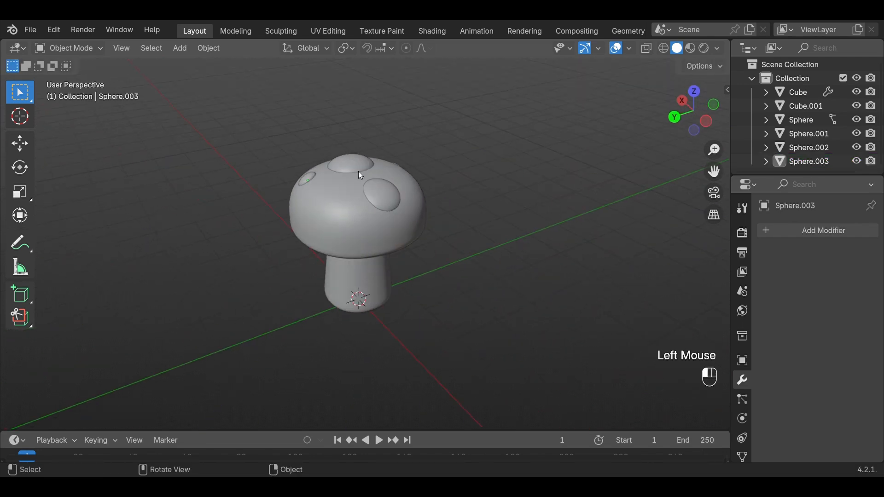
key("shift+d")
key("y")
left_click(425, 209)
key("g")
key("x")
left_click(440, 220)
Resize the latest spot and rotate it about the X axis to match the slope of the cap's side.
scroll(440, 220, "up", 1)
middle_click_drag(440, 221, 535, 221)
key("s")
left_click(521, 220)
key("r")
key("x")
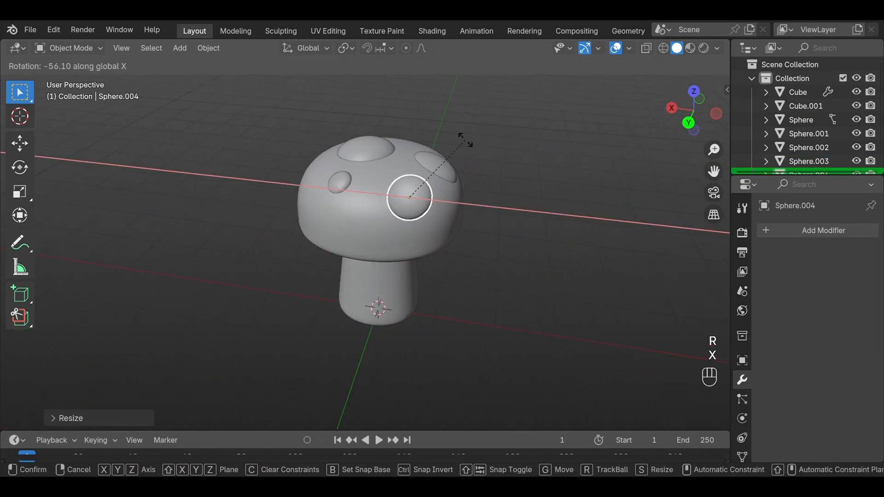
left_click(481, 149)
key("s")
key("z")
key("z")
left_click(440, 179)
middle_click_drag(440, 180, 649, 170)
Move the latest spot along its local Z axis toward the cap.
key("g")
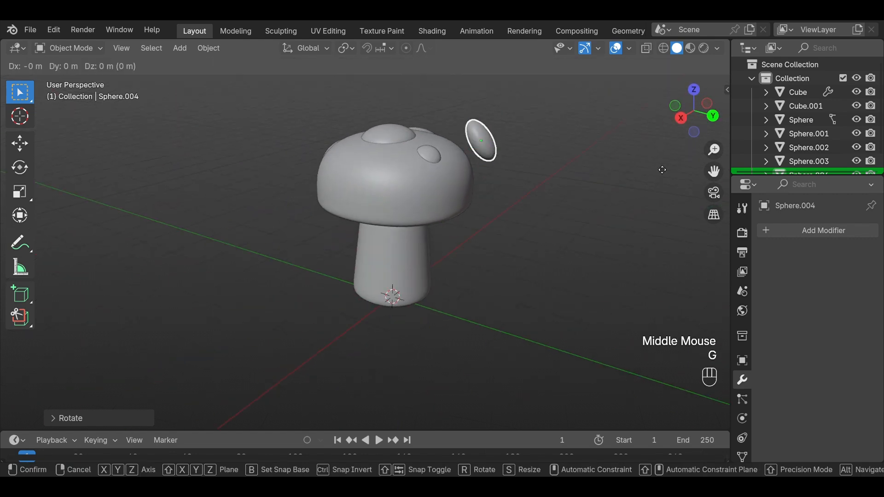
key("y")
key("y")
key("x")
key("x")
key("x")
key("z")
key("z")
left_click(642, 180)
Slide the latest spot along its local Y axis against the cap's side.
key("g")
key("x")
key("x")
key("y")
key("y")
left_click(640, 184)
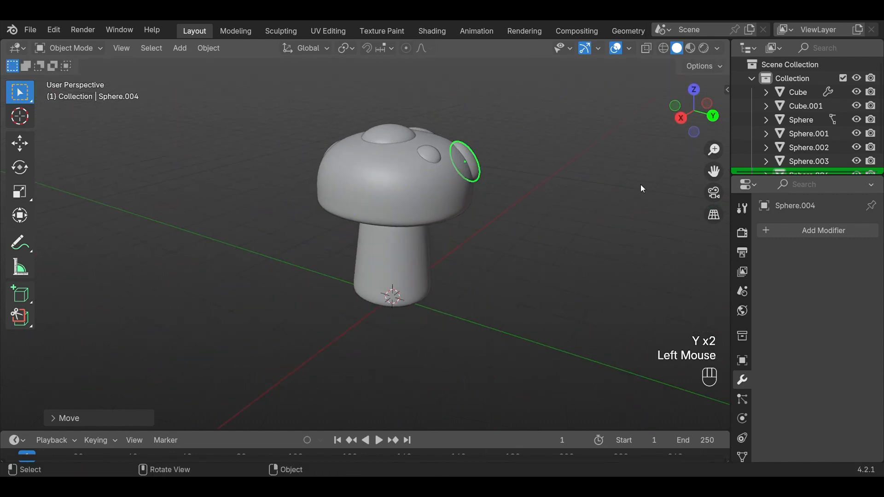
Sink the latest spot into the cap along its local Z axis and deselect it.
key("g")
key("z")
key("z")
left_click(637, 184)
left_click(637, 185)
scroll(637, 184, "down", 1)
middle_click_drag(637, 184, 585, 256)
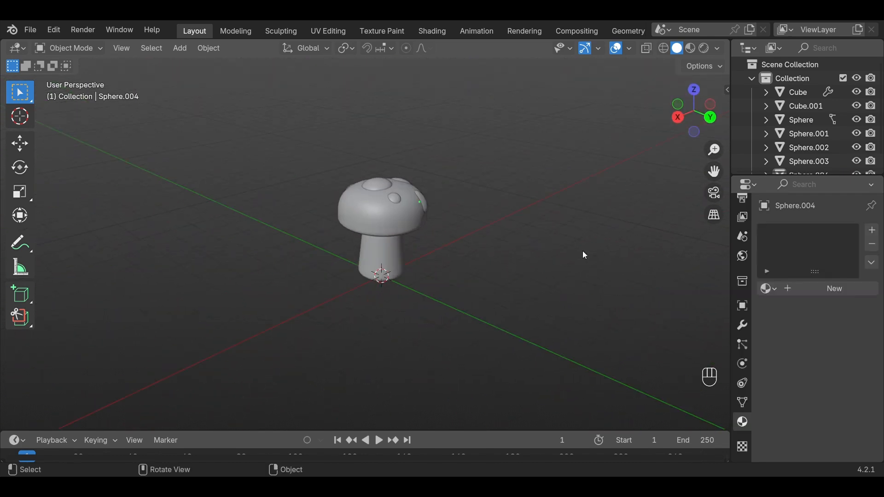
Switch the viewport to Material Preview shading and assign a new material to the mushroom stem.
left_click(692, 48)
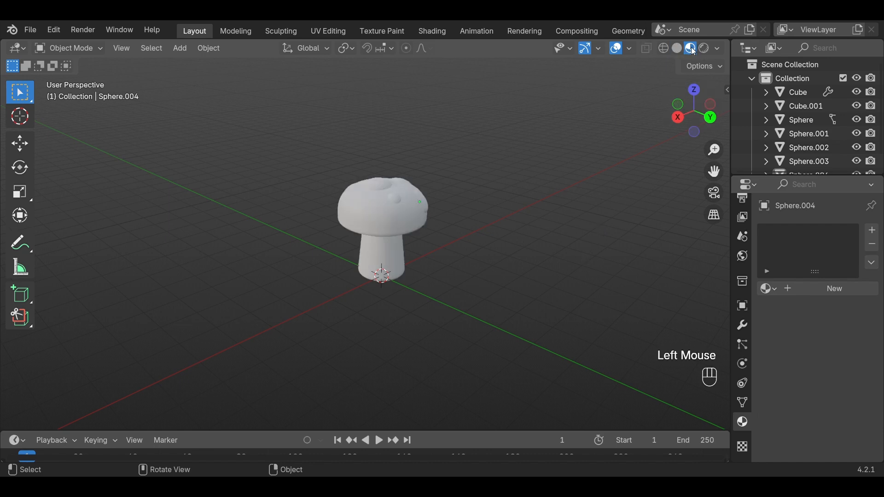
left_click(387, 259)
left_click(823, 290)
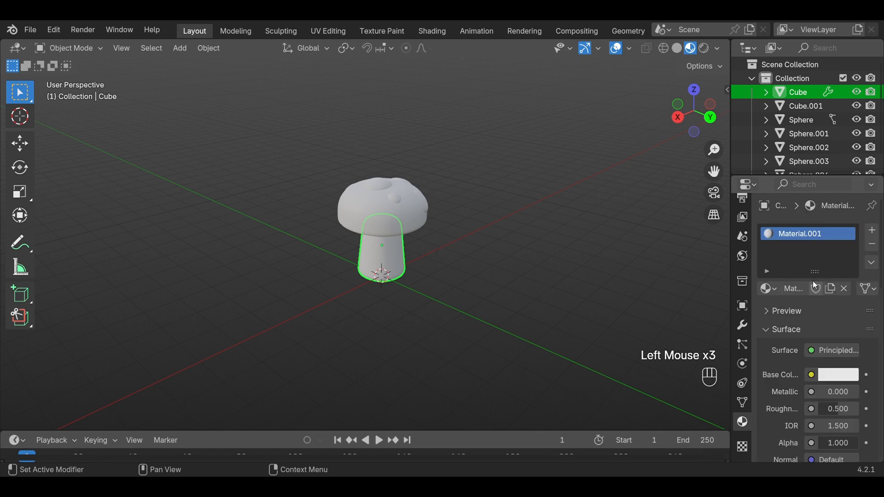
Set the stem material's base color to a pale pinkish beige with hue 0.043, saturation 0.325 and value 0.524.
left_click(835, 377)
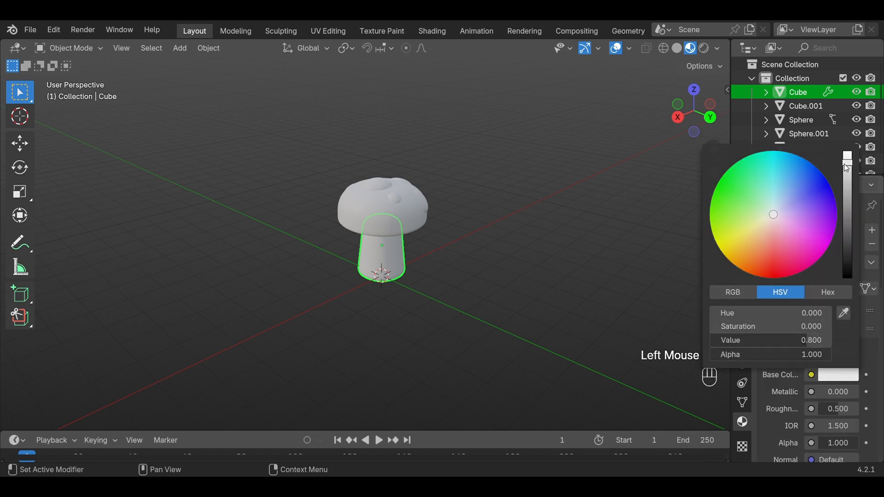
mouse_move(841, 168)
left_mouse_down()
mouse_move(846, 188)
mouse_move(847, 179)
left_mouse_up()
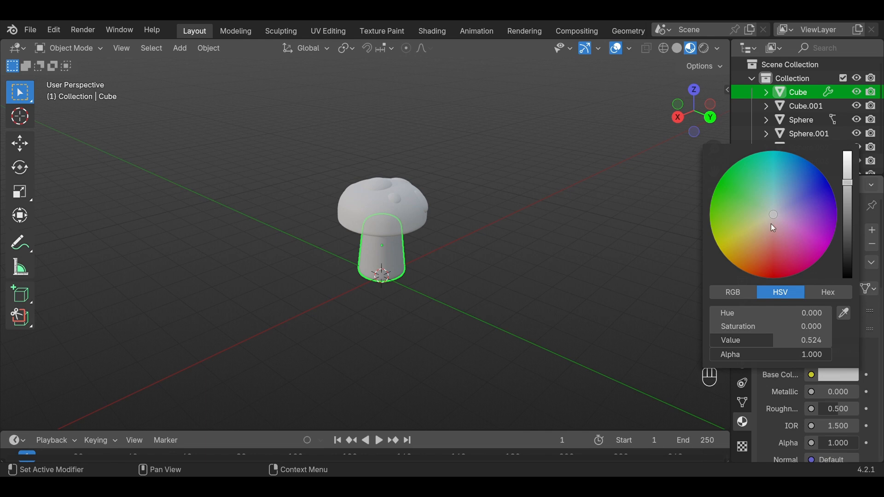
left_click_drag(772, 224, 773, 220)
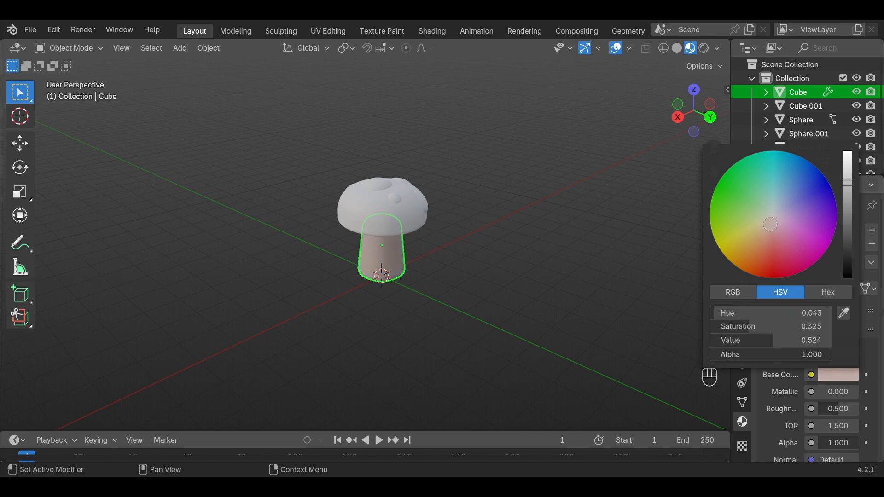
Assign a new material to the mushroom cap.
left_click(418, 219)
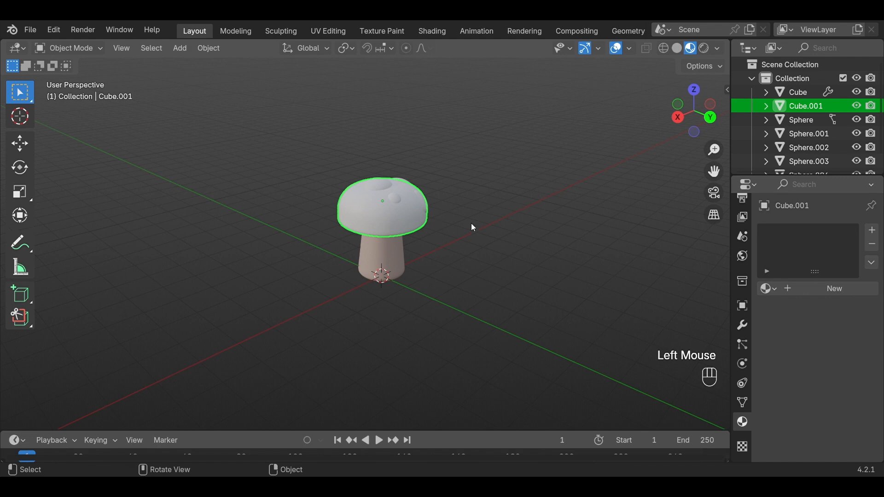
left_click(805, 286)
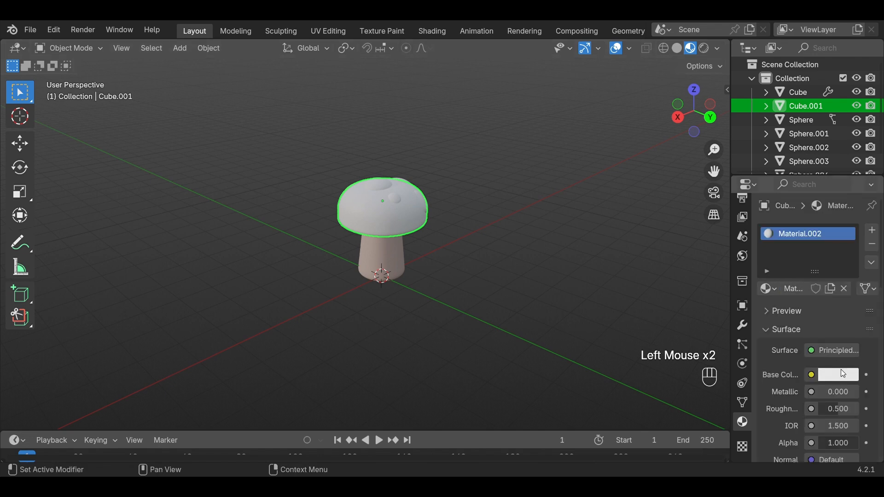
Set the cap material's base color to red with hue 1.000, saturation 1.000 and value 0.800.
left_click(840, 374)
left_click(774, 264)
left_click(774, 277)
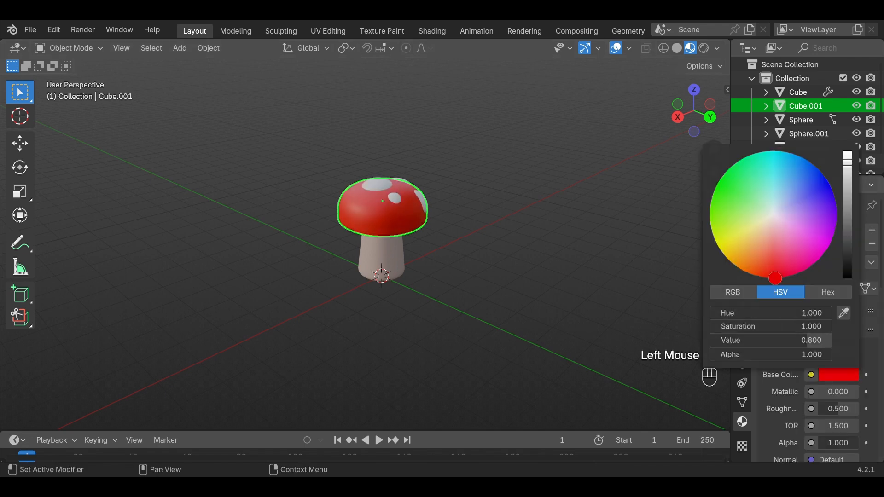
Assign the stem's existing material, Material.001, to the spot on top of the cap and deselect it.
left_click(386, 183)
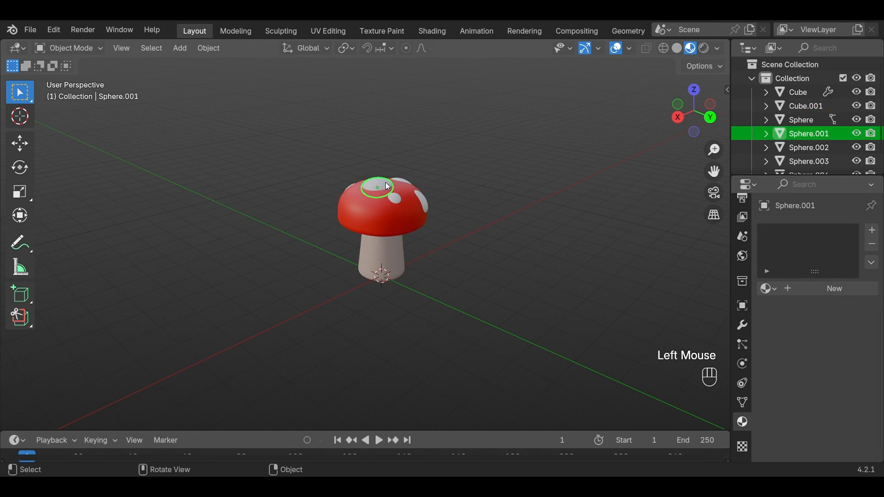
left_click(768, 289)
left_click(671, 324)
left_click(474, 223)
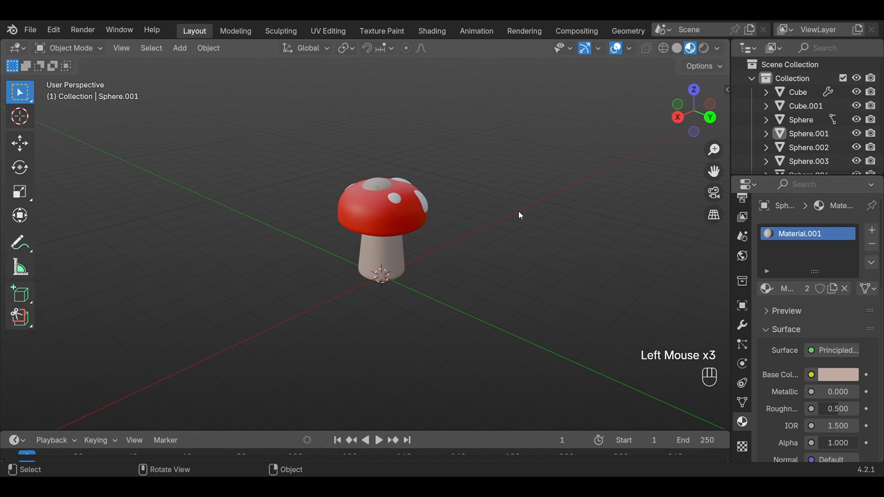
Assign a new material to the round spot on the other side of the cap and open its base color.
scroll(519, 211, "down", 1)
scroll(519, 211, "up", 1)
middle_click_drag(518, 211, 355, 244)
left_click(342, 233)
left_click(806, 288)
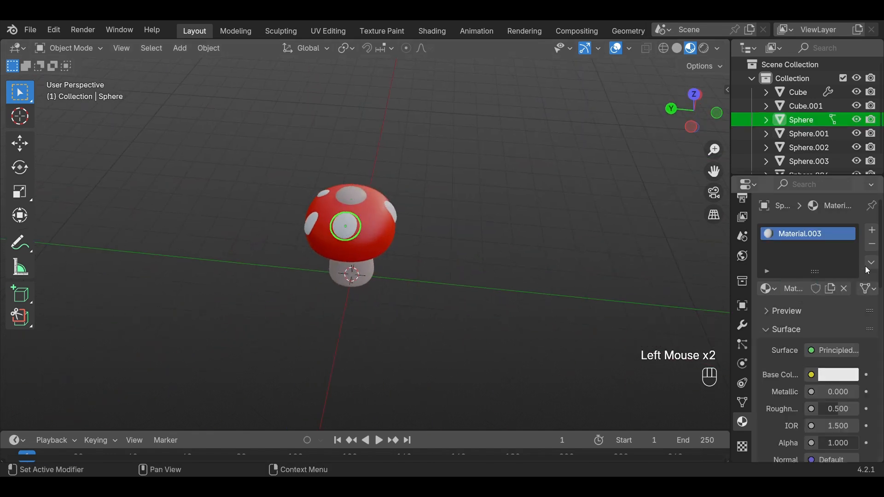
left_click(836, 375)
left_click(496, 247)
Assign an existing material to further spots around the mushroom cap.
middle_click_drag(496, 247, 414, 233)
left_click(371, 226)
left_click(768, 288)
left_click(651, 355)
middle_click_drag(382, 195, 408, 194)
left_click(409, 193)
left_click(404, 192)
left_click(768, 288)
left_click(650, 355)
middle_click_drag(461, 208, 382, 203)
left_click(394, 205)
middle_click_drag(570, 219, 420, 211)
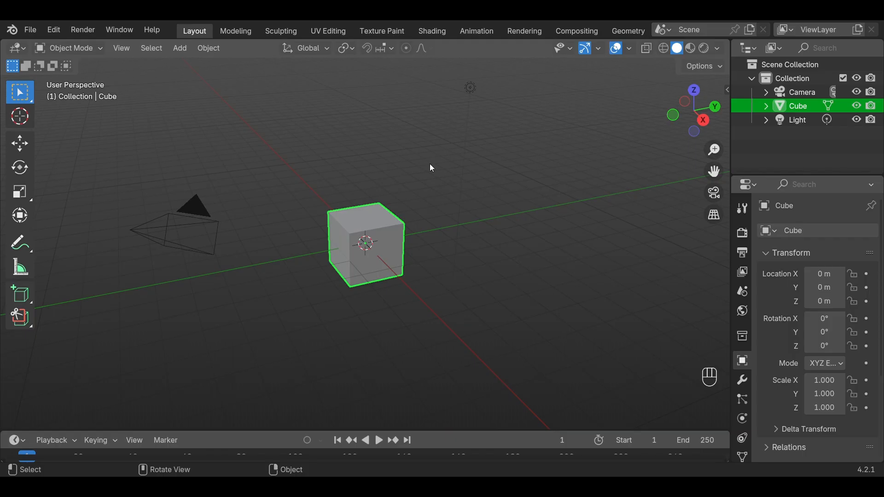
Delete the default cube, light and camera from the new scene.
left_click(474, 91, "shift")
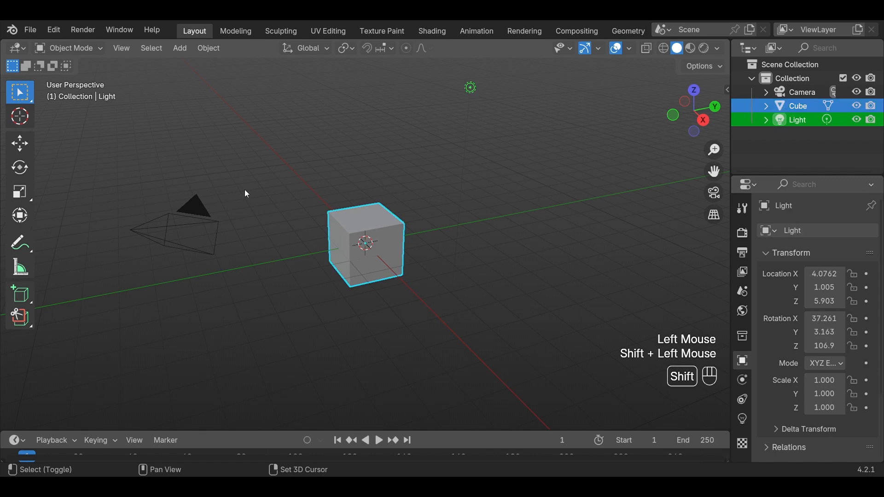
left_click(204, 210, "shift")
key("x")
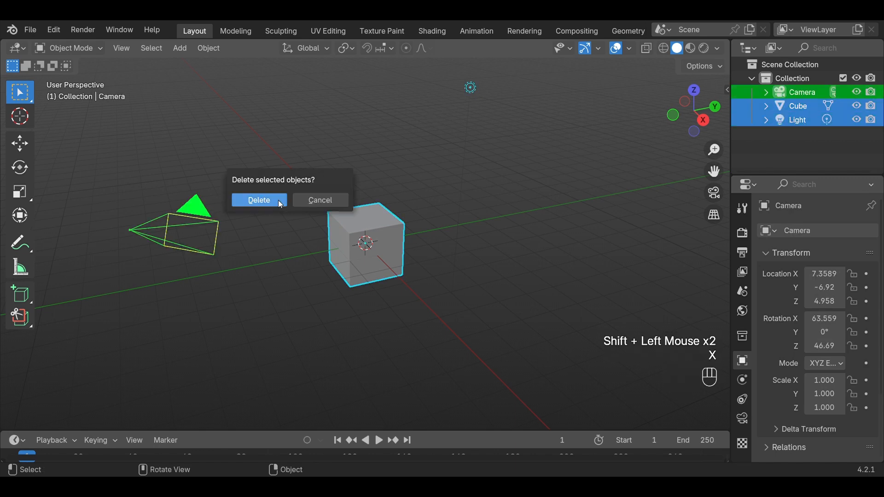
left_click(278, 200)
Add a single-vertex mesh at the origin and extrude the vertex upward along the Z axis.
key("shift+a")
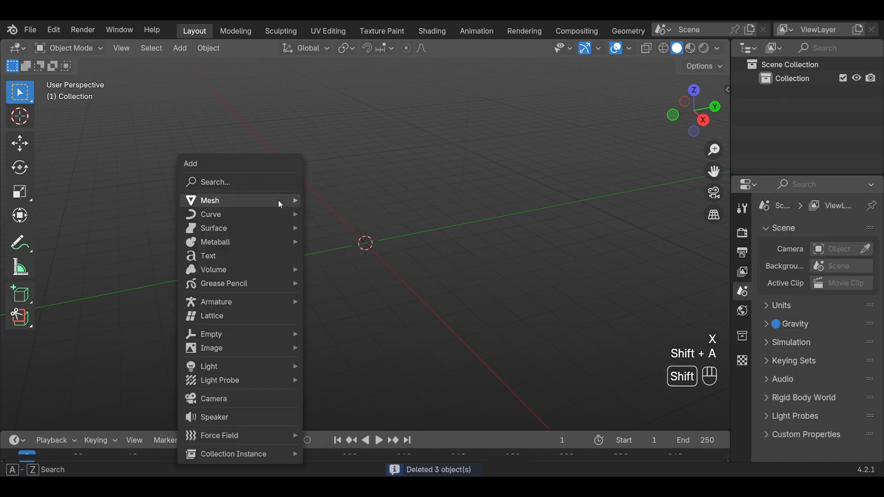
mouse_move(279, 201)
mouse_move(360, 367)
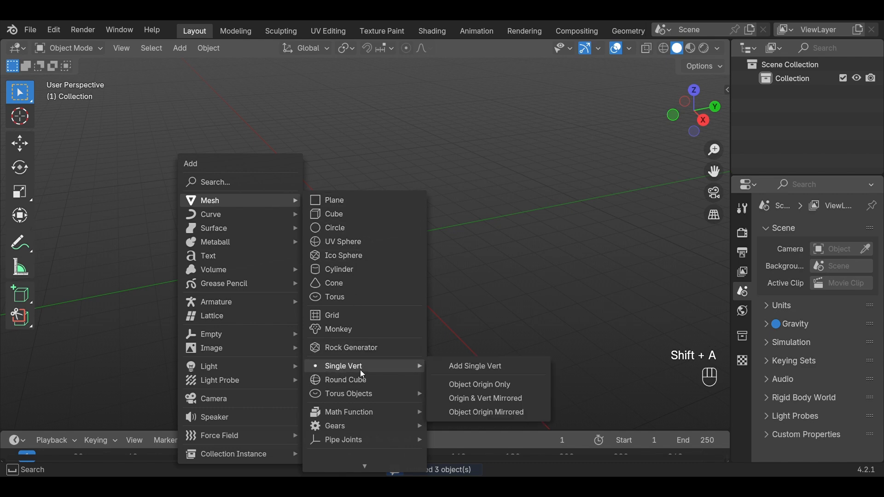
left_click(474, 365)
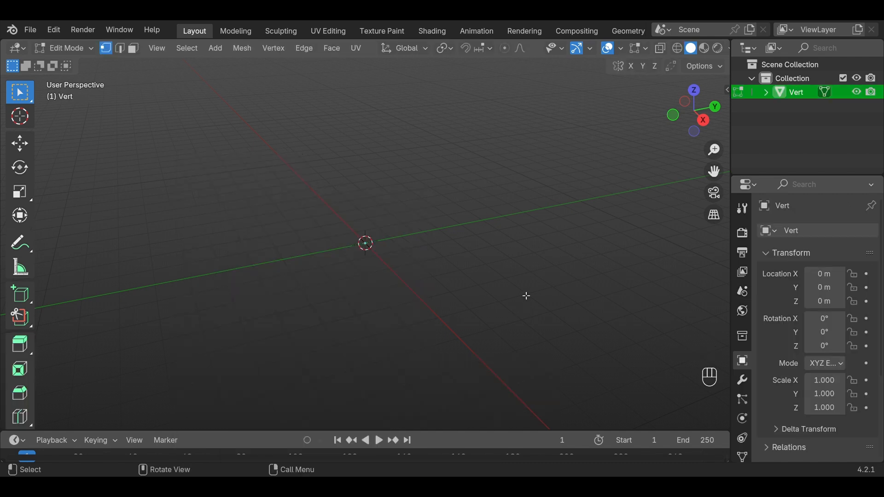
left_click(403, 268)
key("e")
key("z")
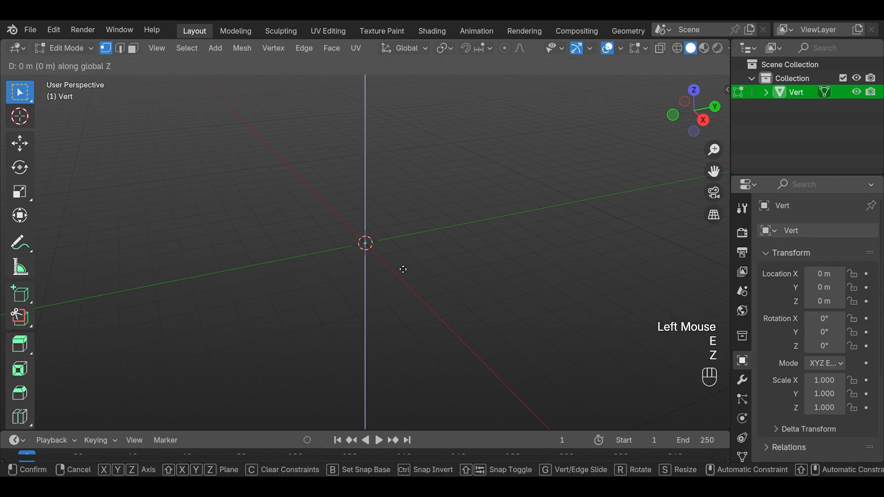
left_click(409, 223)
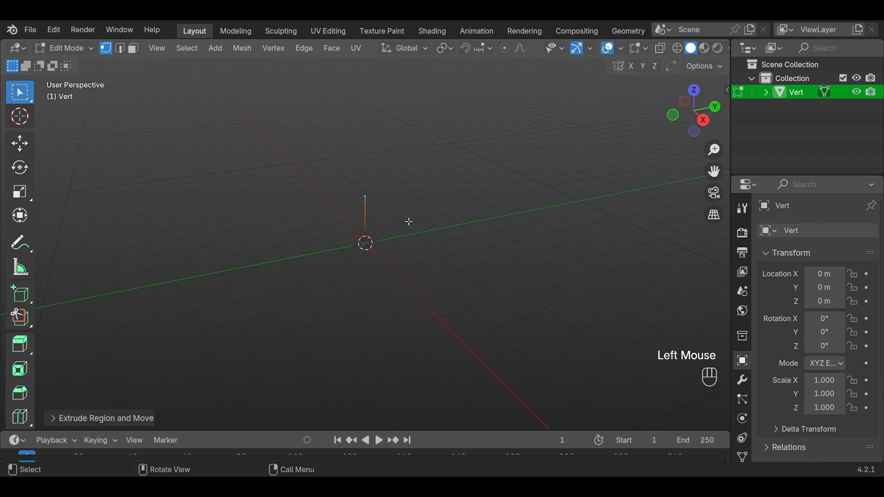
Extrude a second, shorter segment upward along Z from the top vertex in the right orthographic view.
left_click(704, 120)
scroll(389, 213, "up", 3)
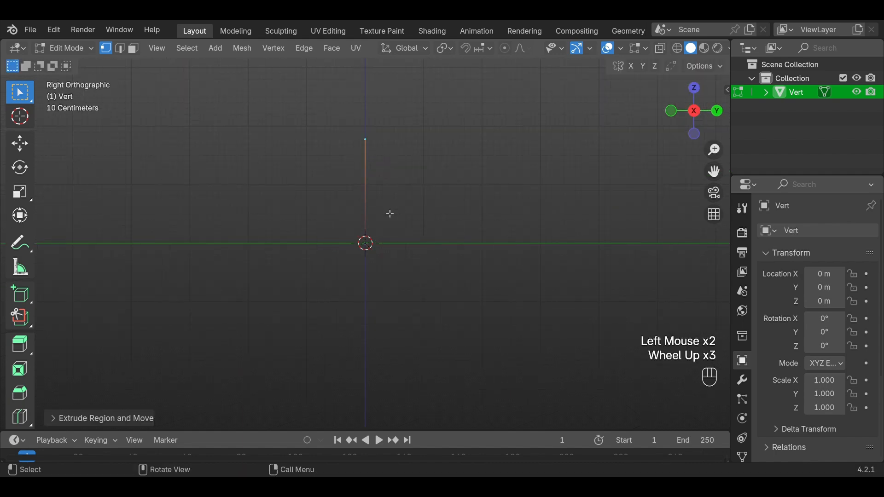
middle_click_drag(388, 213, 397, 252, "shift")
key("e")
key("z")
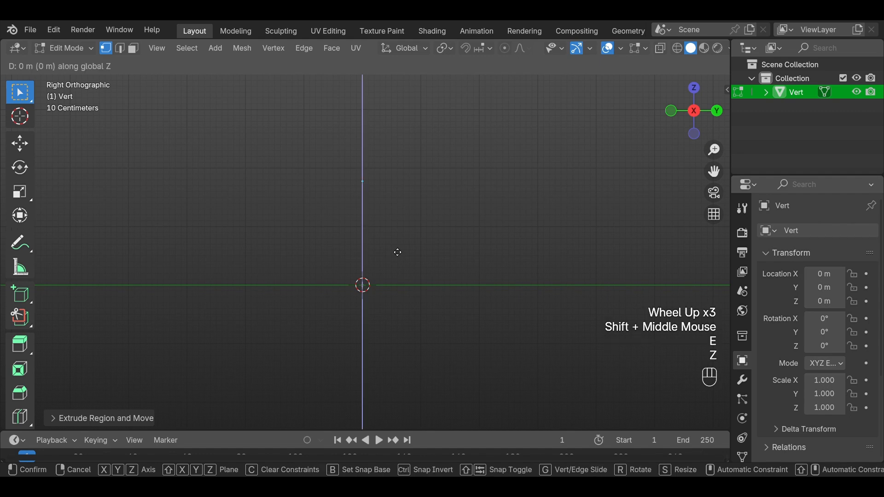
left_click(401, 208)
Extrude a third segment straight up along Z from the topmost vertex.
left_click(370, 184)
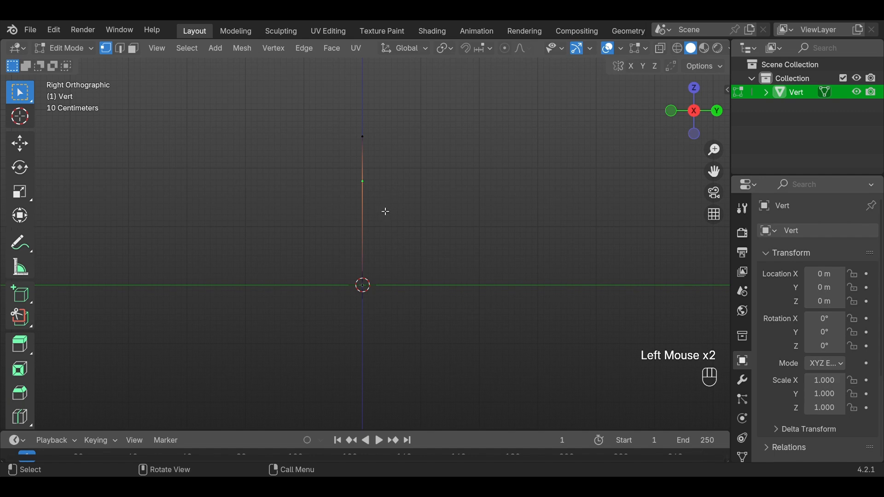
left_click(375, 141)
key("e")
key("z")
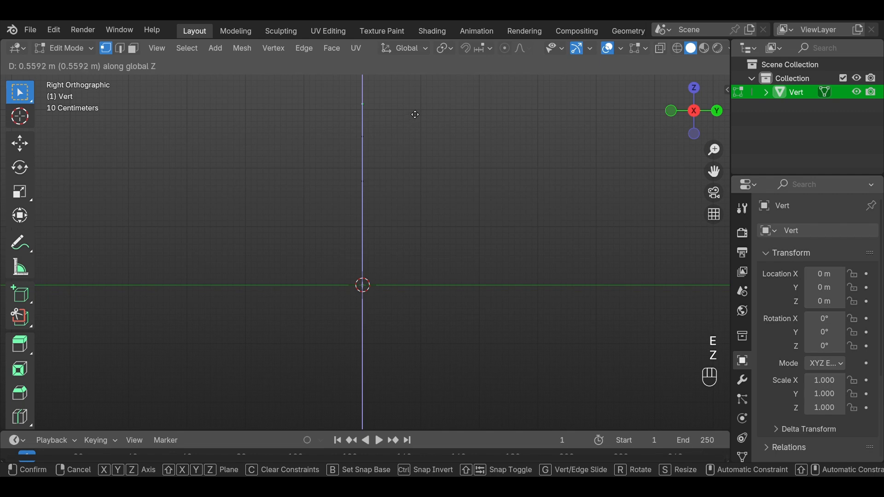
left_click(417, 103)
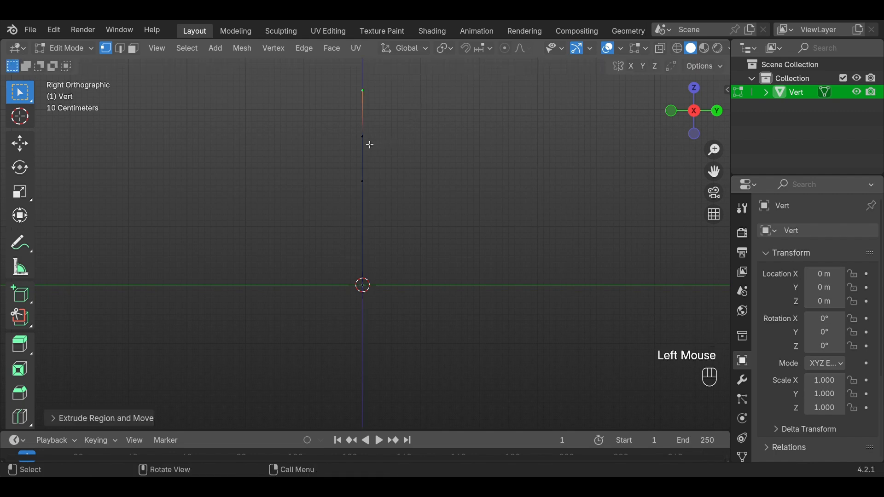
Extrude a side branch about 0.6 m long toward positive Y and upward from the second-highest vertex.
left_click(367, 140)
key("e")
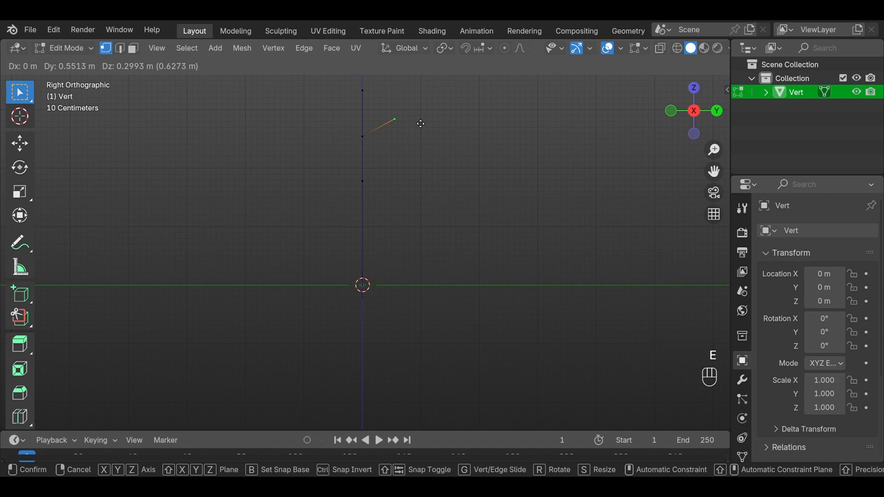
left_click(420, 127)
Move the lower trunk vertex down along Z by about 0.59 m.
middle_click_drag(419, 130, 369, 182)
scroll(369, 182, "up", 1)
left_click(368, 170)
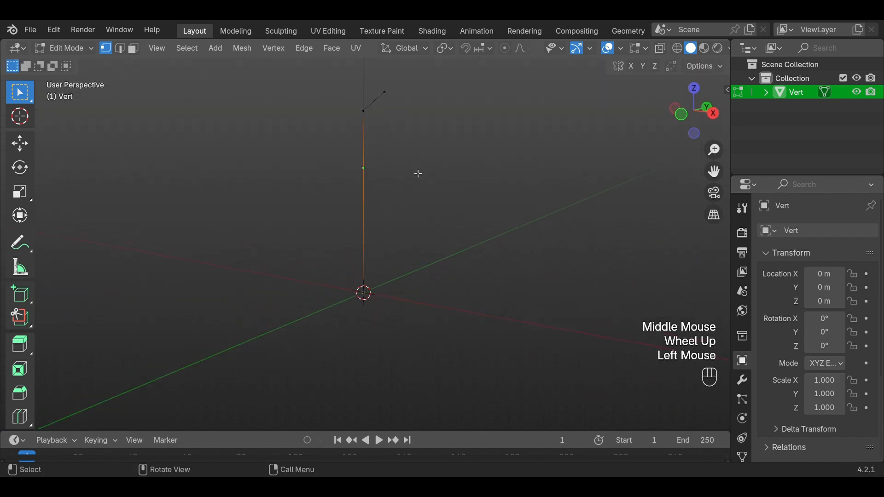
key("g")
key("z")
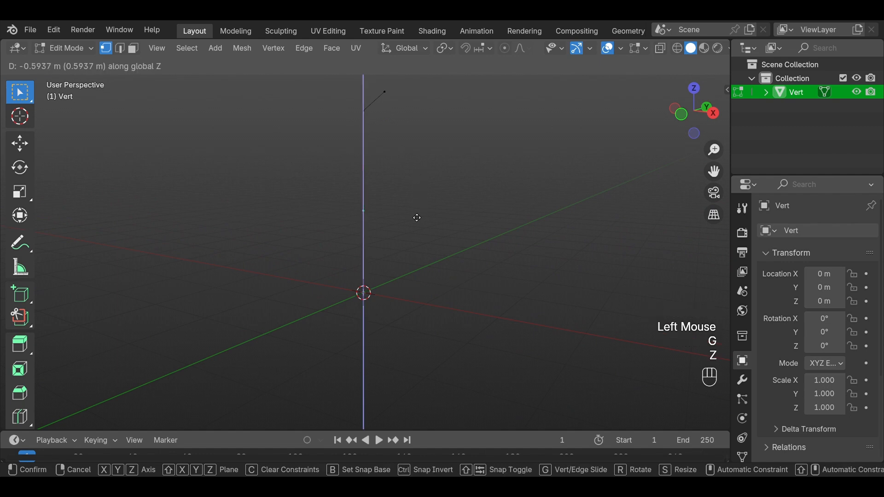
left_click(417, 217)
Shift the lower trunk vertex slightly toward positive X to bend the trunk.
scroll(416, 221, "down", 1)
middle_click_drag(416, 221, 469, 249)
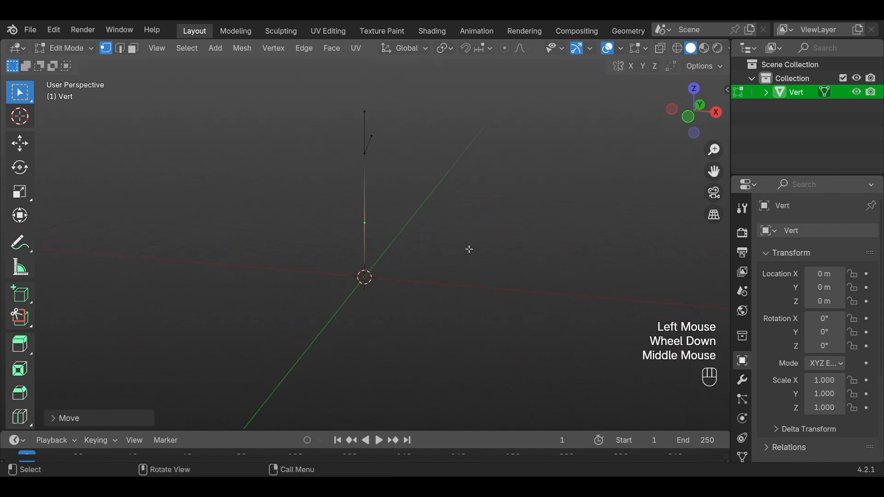
key("g")
key("x")
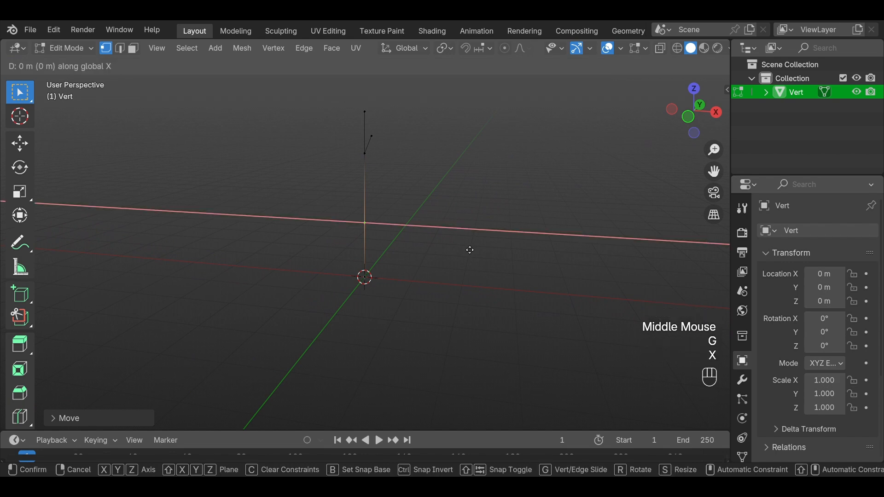
left_click(476, 250)
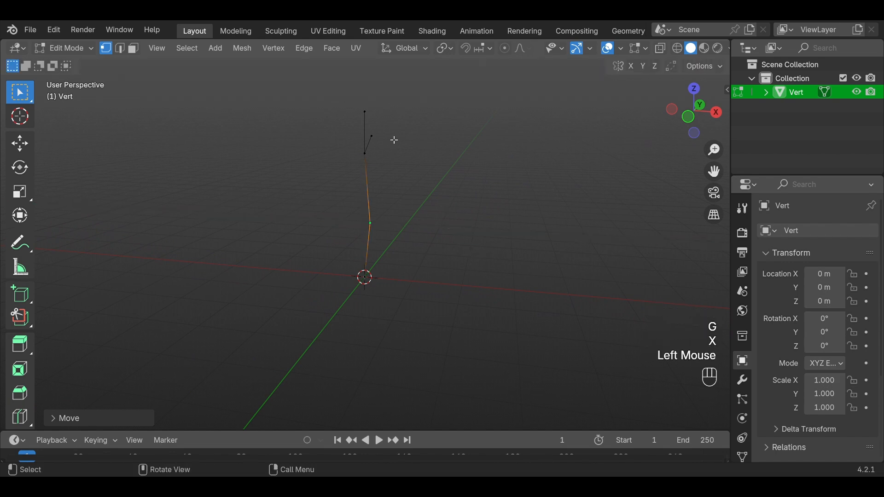
Shift the tip of the side branch slightly toward negative X.
left_click(379, 139)
key("g")
key("x")
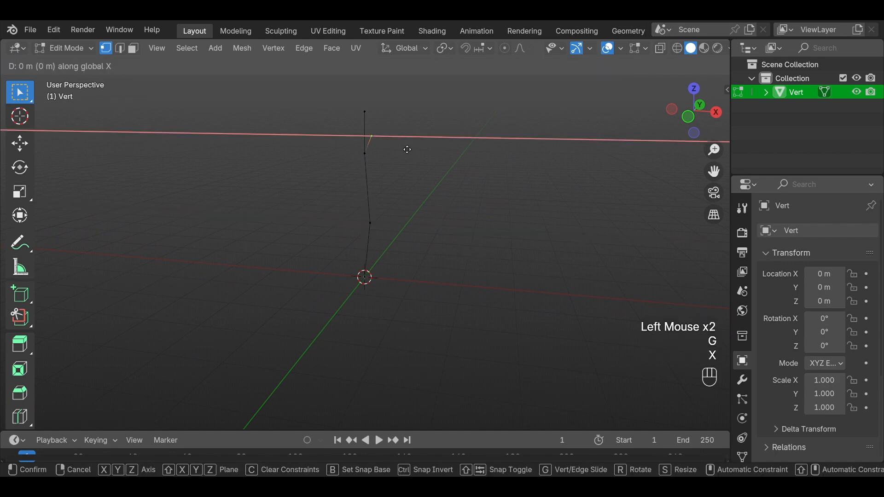
left_click(399, 145)
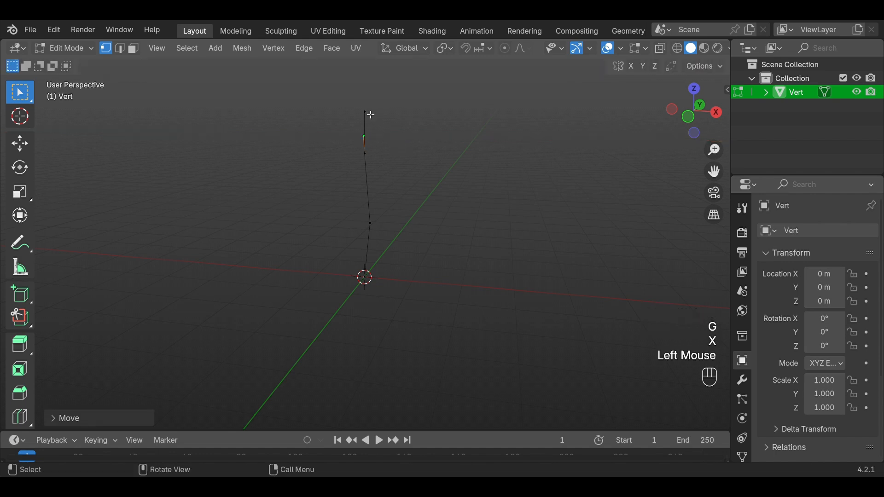
Move the topmost vertex about 0.24 m toward negative Y to form the fork, and deselect it.
left_click(403, 114)
key("g")
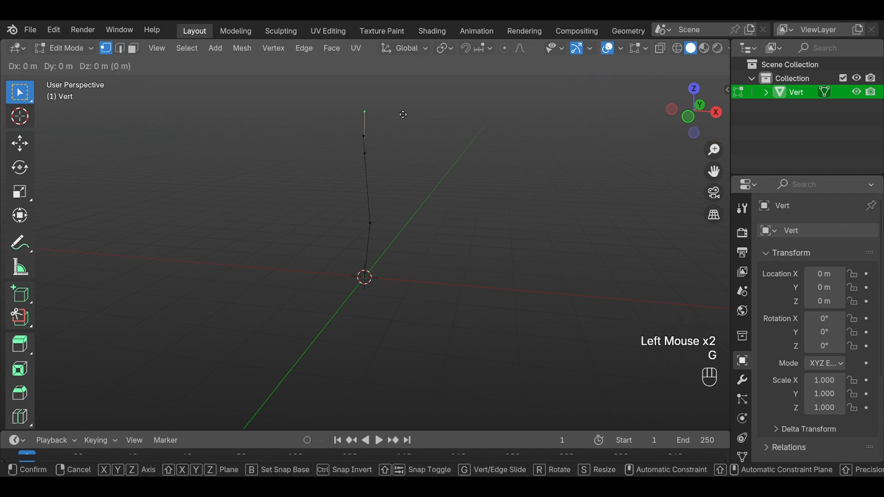
key("y")
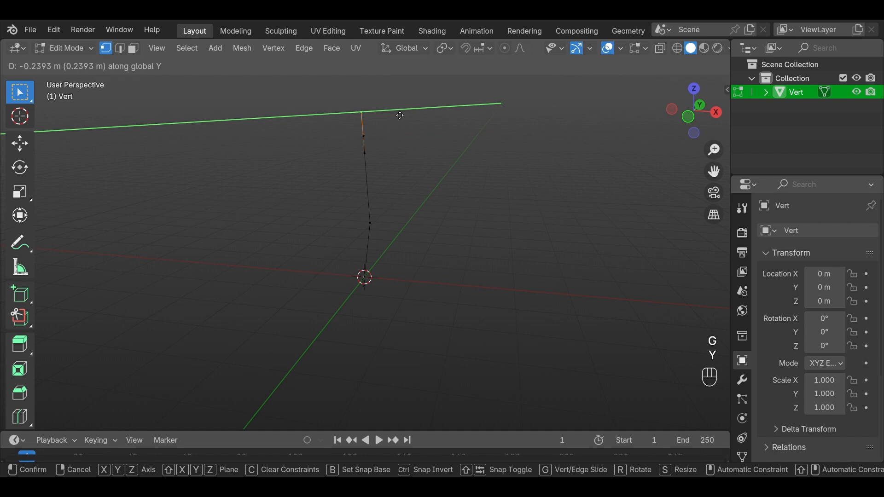
left_click(400, 116)
middle_click_drag(400, 115, 345, 166)
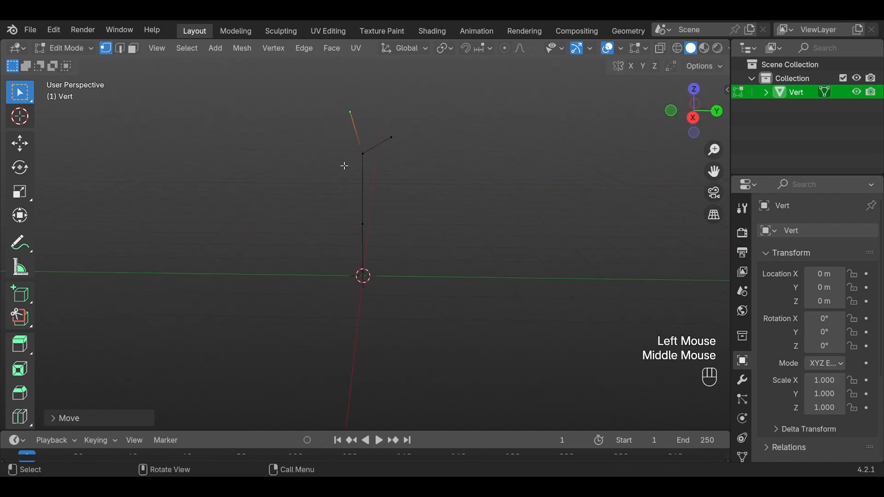
left_click(442, 203)
Add a Skin modifier to the branching vertex object in Object Mode and apply its object transform.
scroll(445, 245, "down", 2)
mouse_move(428, 260)
middle_mouse_down()
mouse_move(476, 239)
mouse_move(582, 234)
mouse_move(587, 256)
mouse_move(419, 262)
middle_mouse_up()
scroll(422, 261, "up", 2)
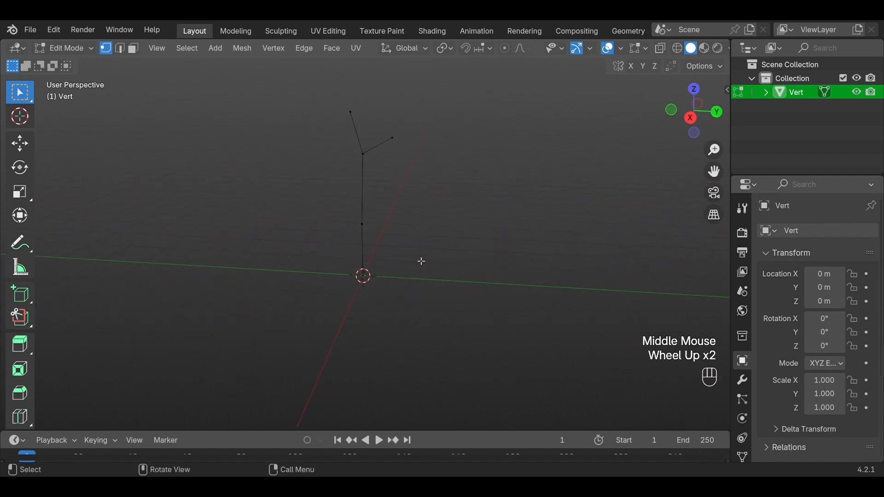
scroll(444, 261, "down", 1)
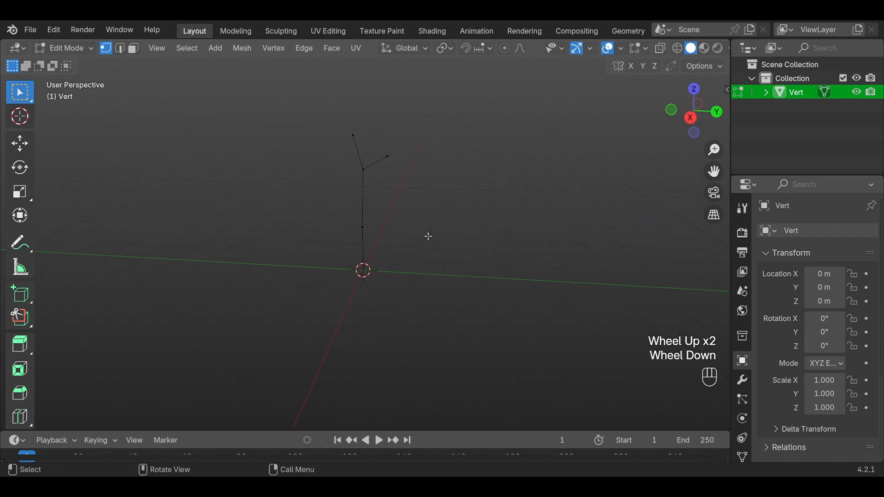
left_click(81, 51)
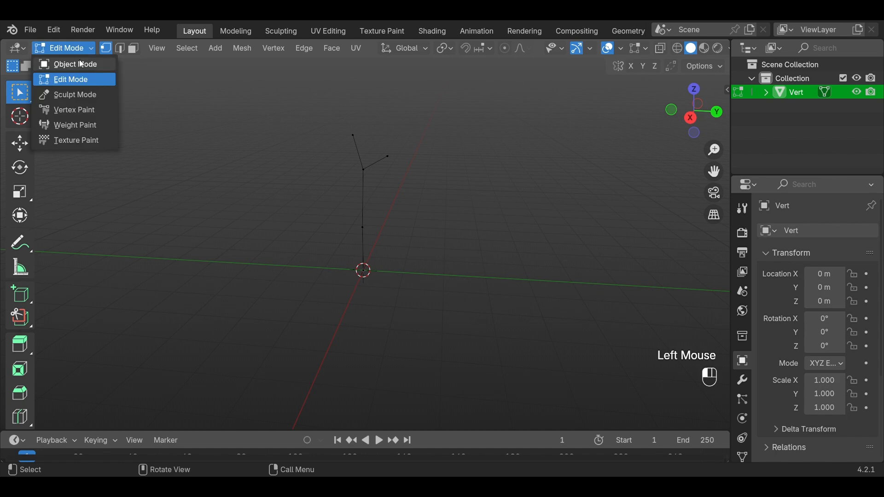
left_click(55, 64)
left_click(742, 381)
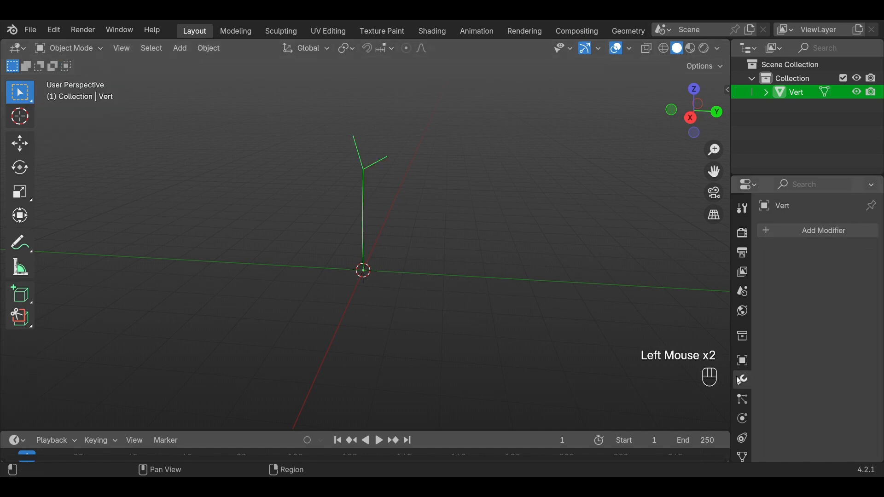
left_click(784, 231)
mouse_move(768, 233)
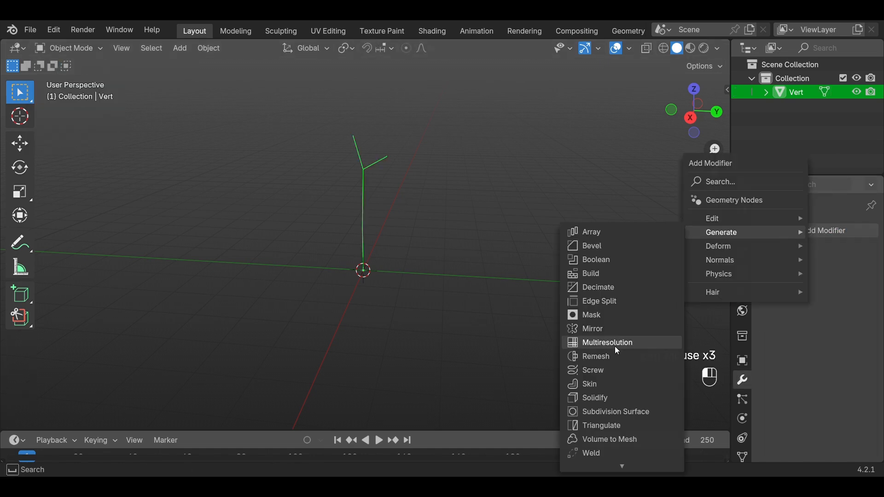
left_click(604, 384)
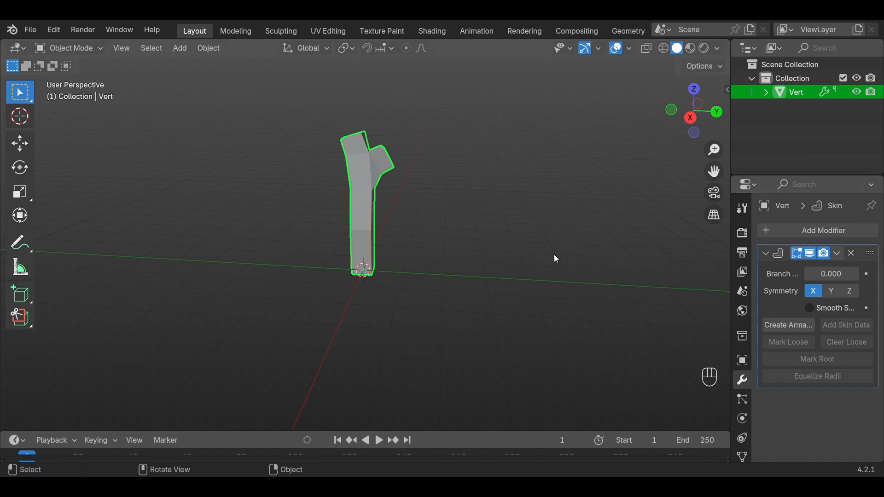
key("ctrl+a")
left_click(484, 248)
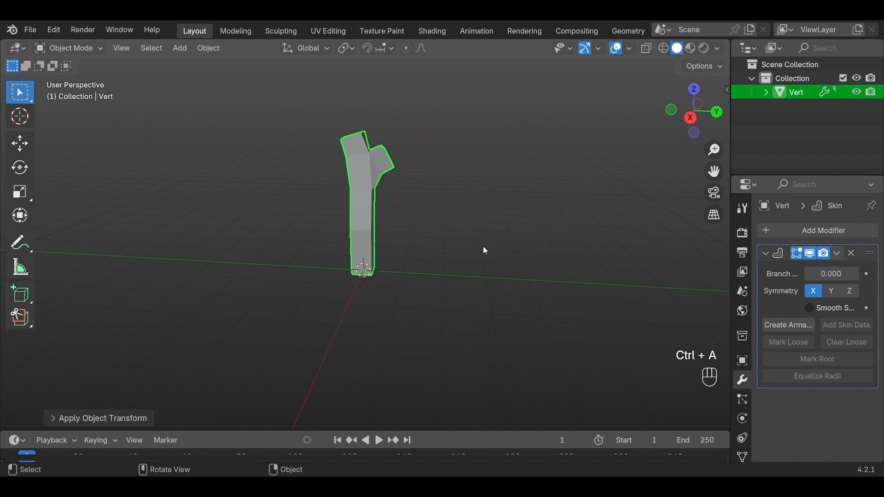
Select all the trunk's vertices in Edit Mode and shrink their skin radius to about 0.23 of its size.
key("Tab")
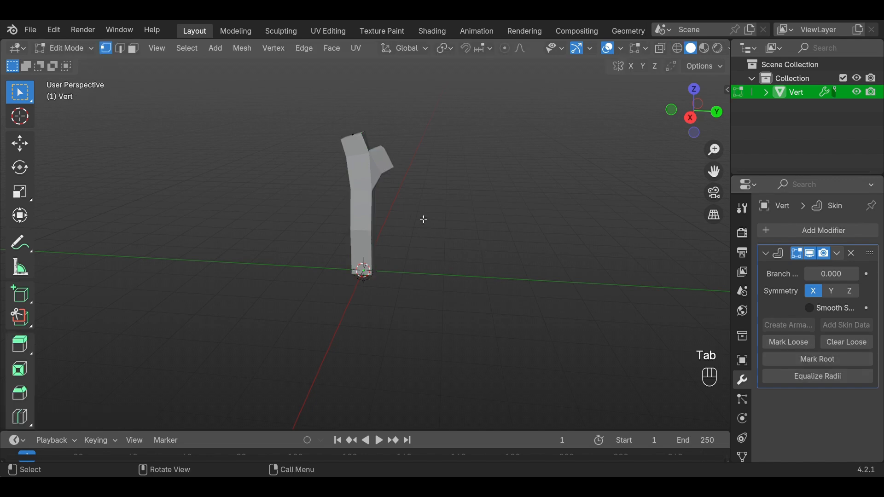
left_click_drag(300, 120, 456, 343)
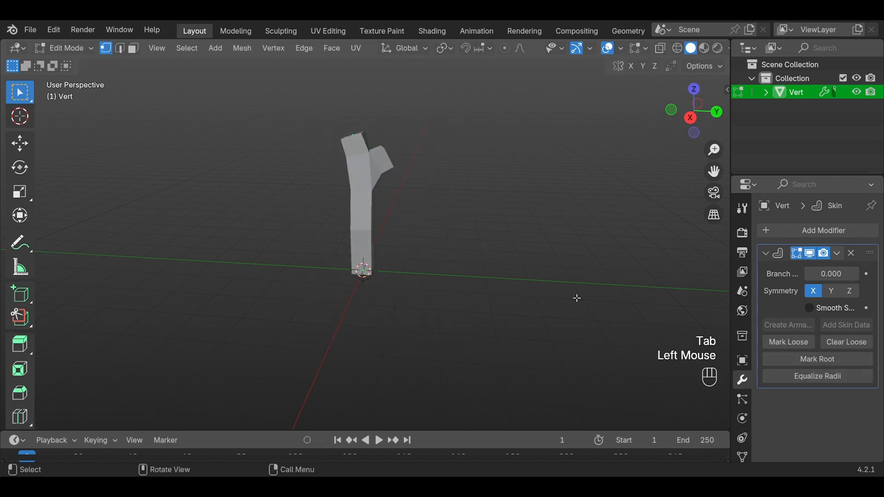
key("ctrl+a")
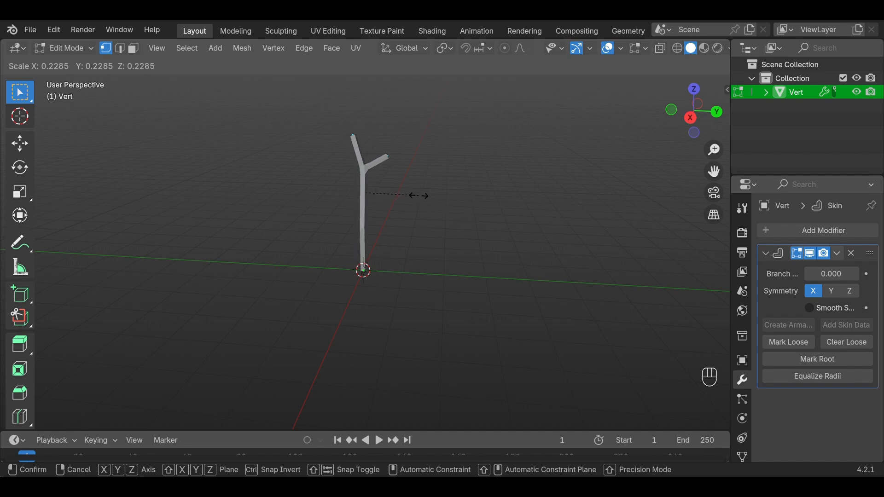
left_click(420, 196)
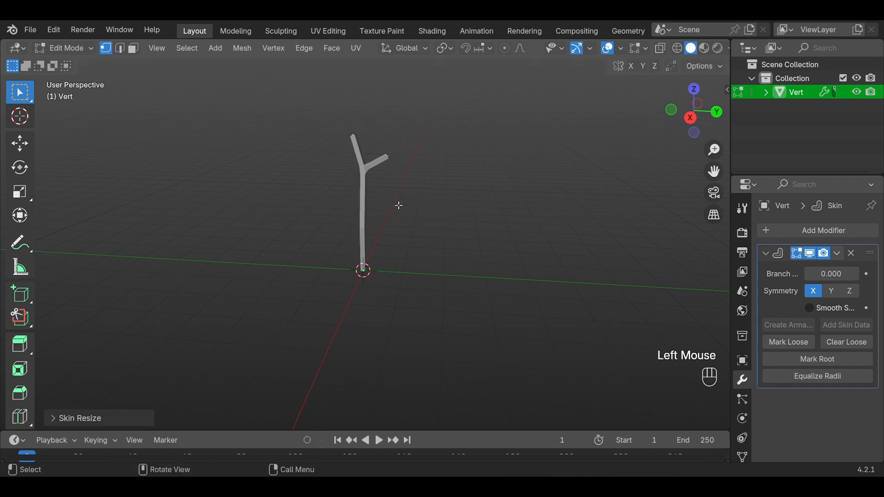
Return the trunk to Object Mode and add a Subdivision Surface modifier with 3 viewport levels.
scroll(408, 198, "up", 3)
middle_click_drag(450, 213, 479, 249, "shift")
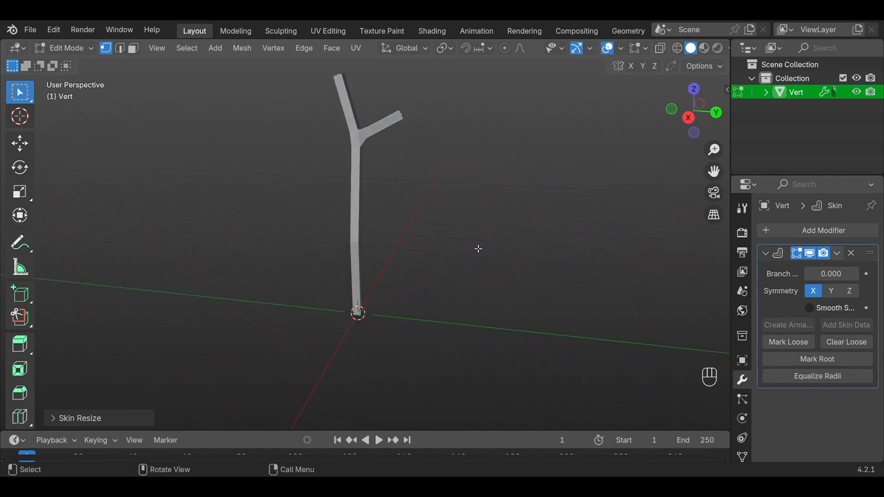
left_click(74, 48)
left_click(76, 64)
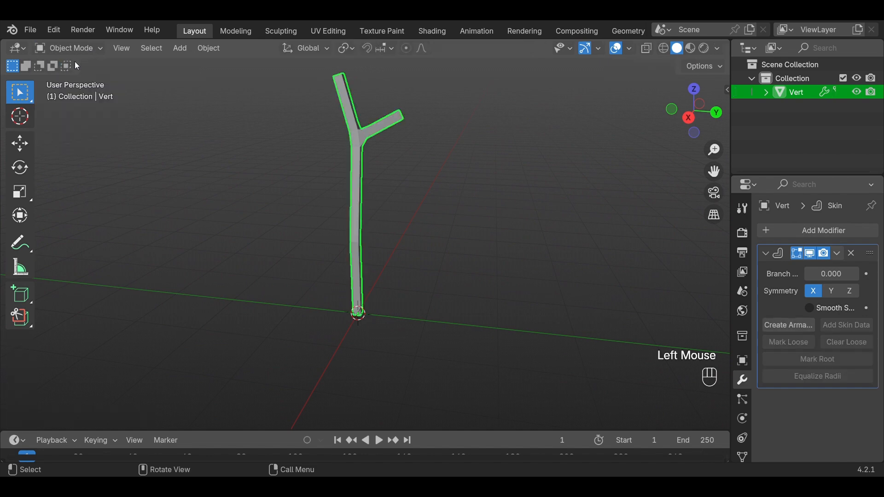
left_click(805, 229)
mouse_move(805, 228)
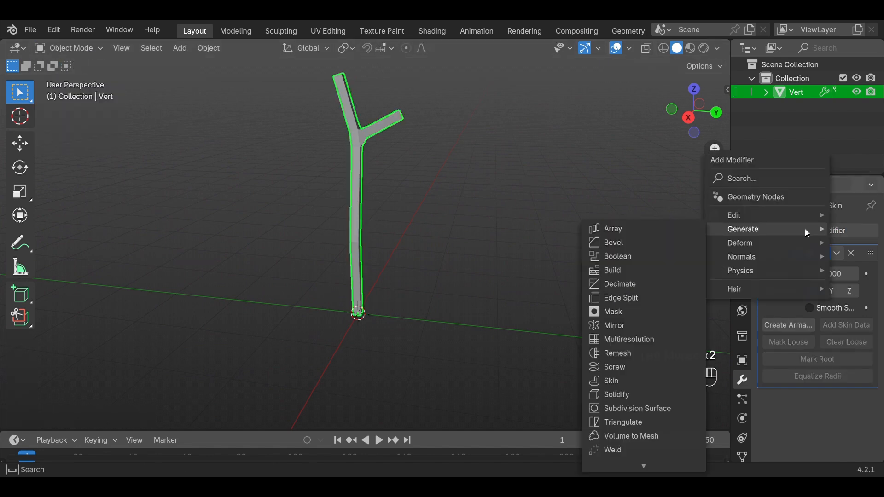
left_click(636, 408)
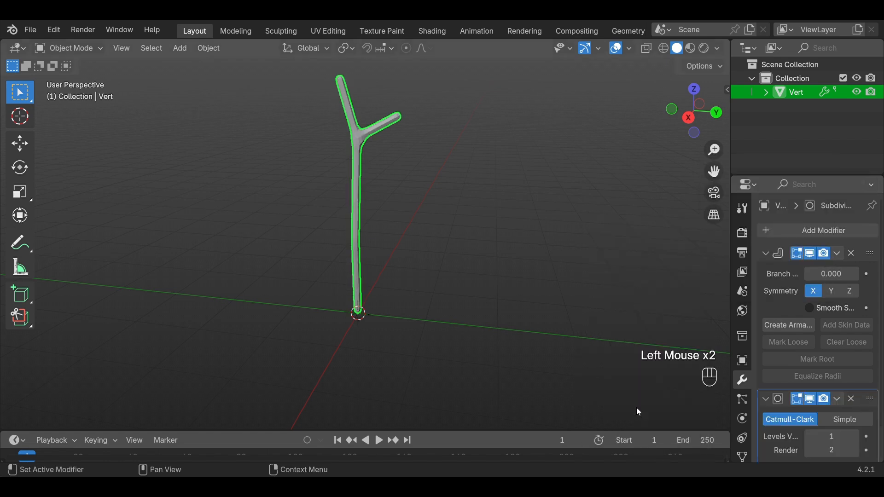
scroll(820, 368, "down", 2)
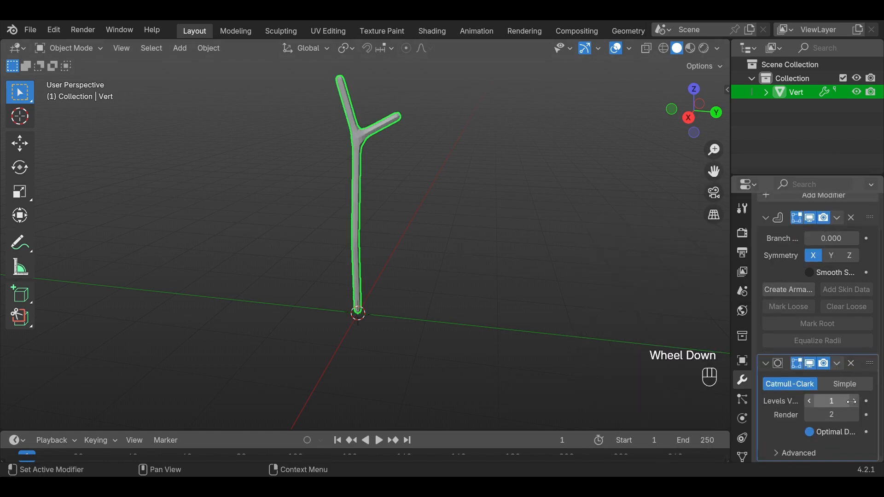
left_click(855, 401)
left_click(856, 403)
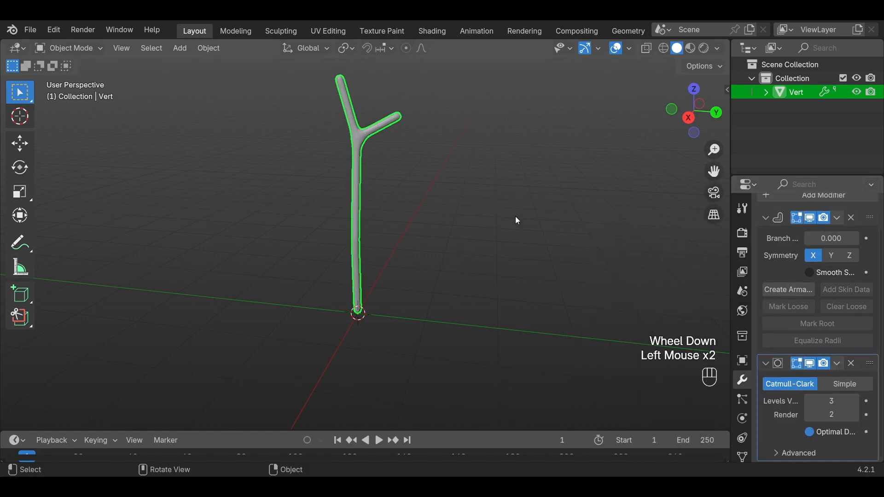
Apply smooth shading to the branching trunk and deselect it.
mouse_move(515, 217)
middle_mouse_down()
mouse_move(390, 233)
mouse_move(191, 217)
mouse_move(515, 219)
mouse_move(501, 212)
middle_mouse_up()
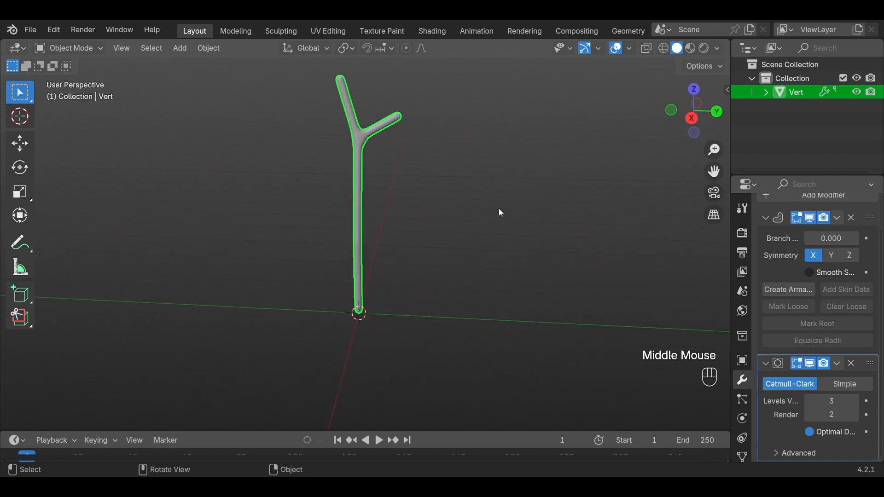
left_click(441, 176)
scroll(442, 179, "down", 1)
middle_click_drag(452, 181, 414, 195)
left_click(355, 150)
right_click(355, 150)
left_click(353, 151)
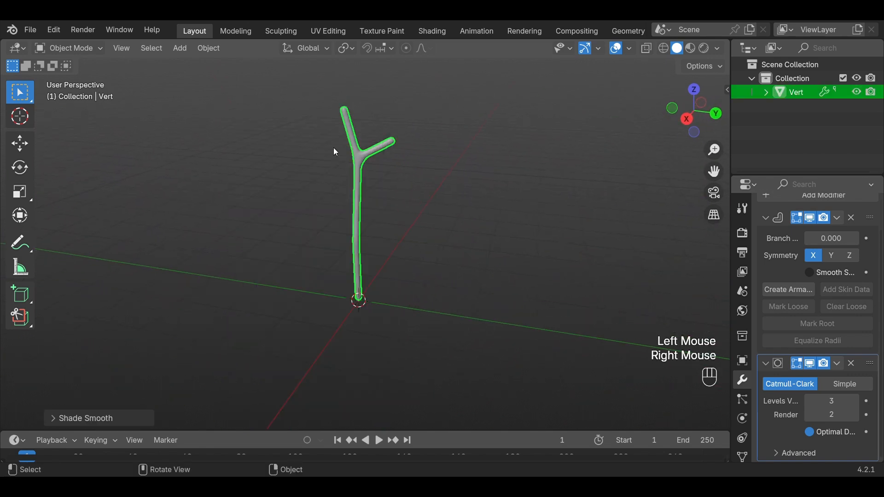
left_click(509, 199)
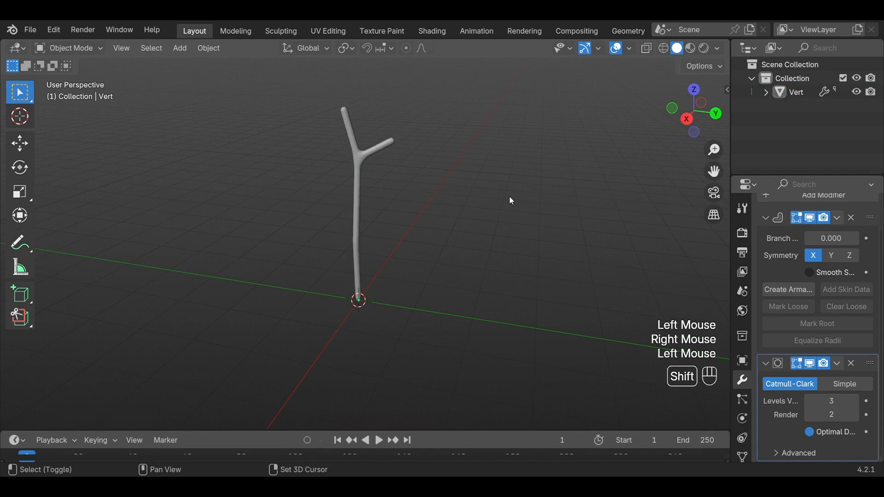
Add a cube at the trunk's base and give it a Subdivision Surface modifier with 4 viewport levels.
key("shift+a")
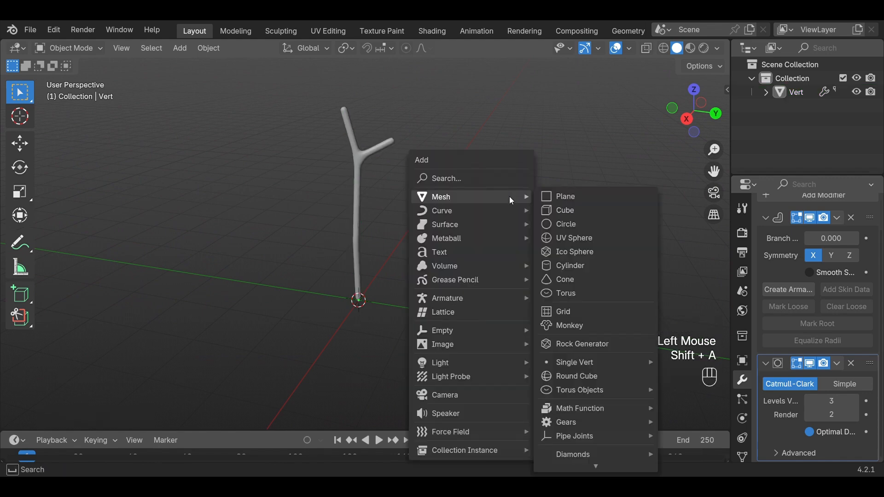
left_click(589, 211)
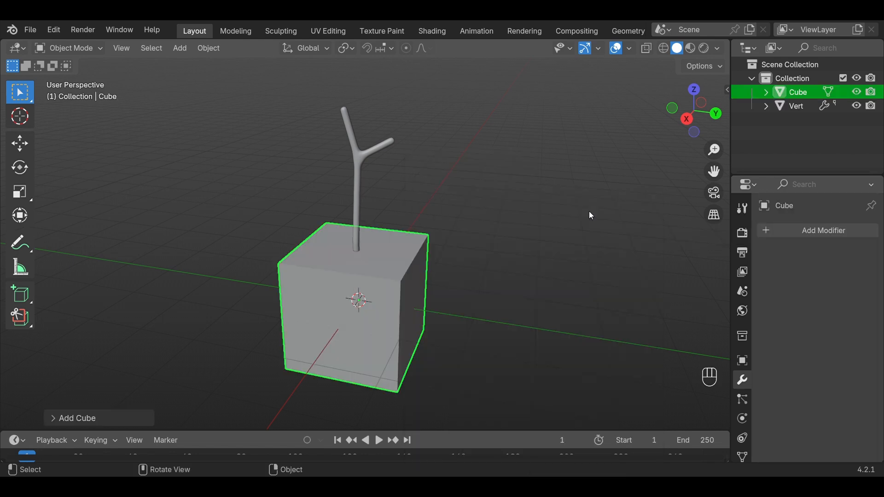
left_click(792, 234)
mouse_move(792, 236)
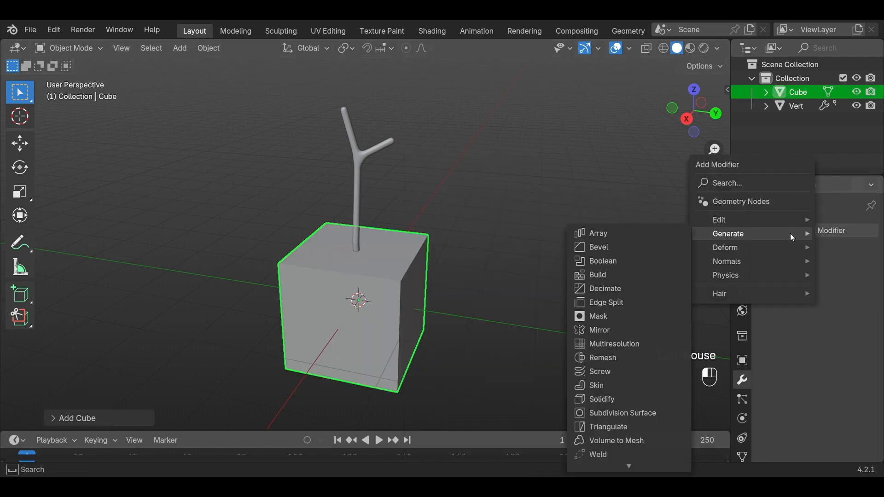
left_click(635, 413)
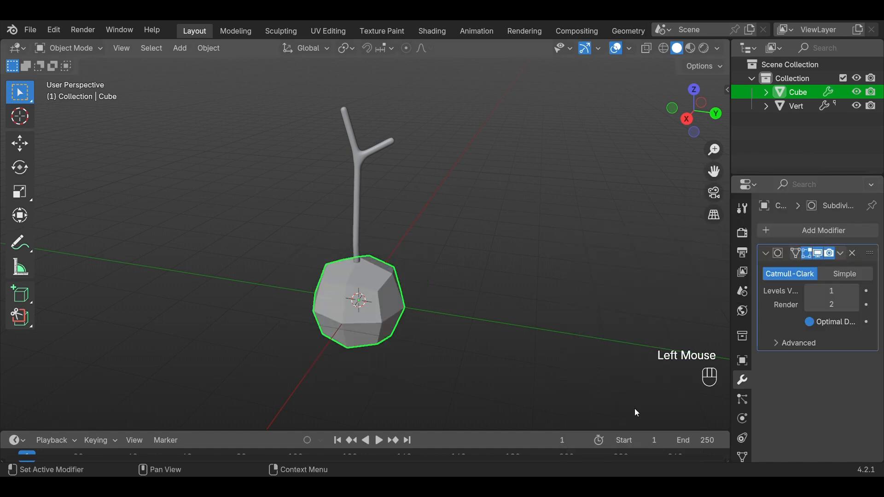
left_click(857, 291)
left_click(856, 291)
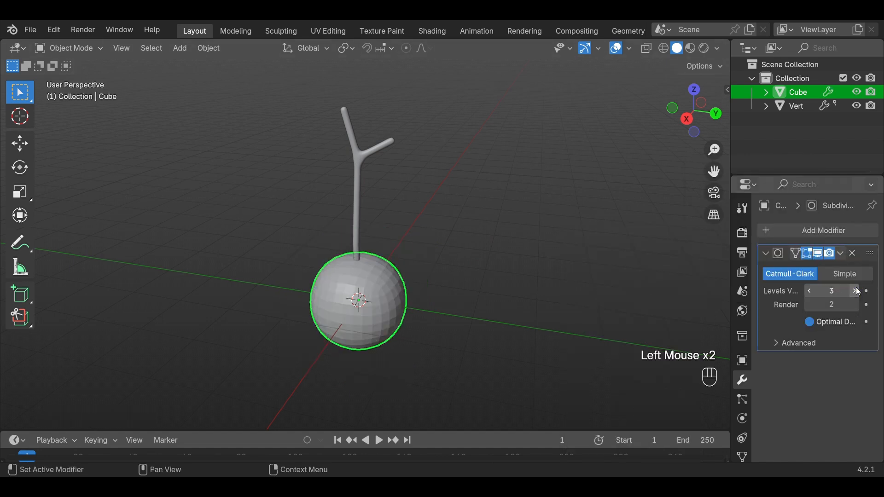
left_click(856, 291)
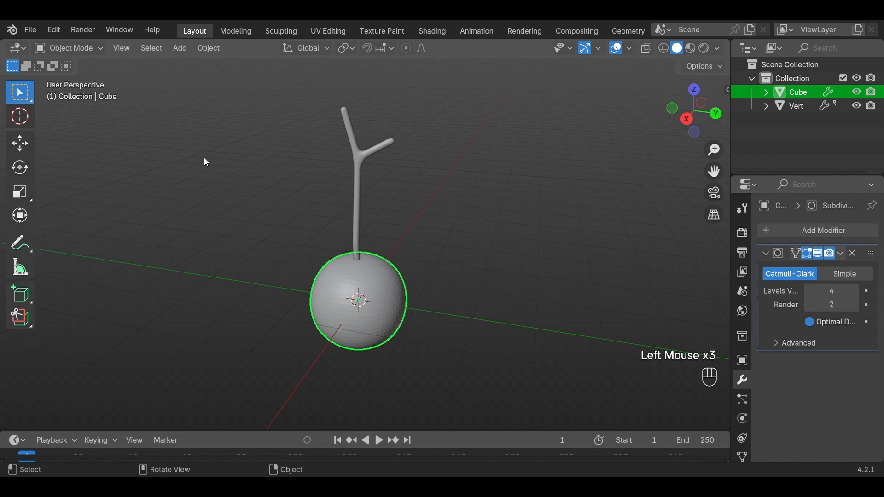
Cut three horizontal edge loops into the cube, at its middle, upper part and lower part.
key("Tab")
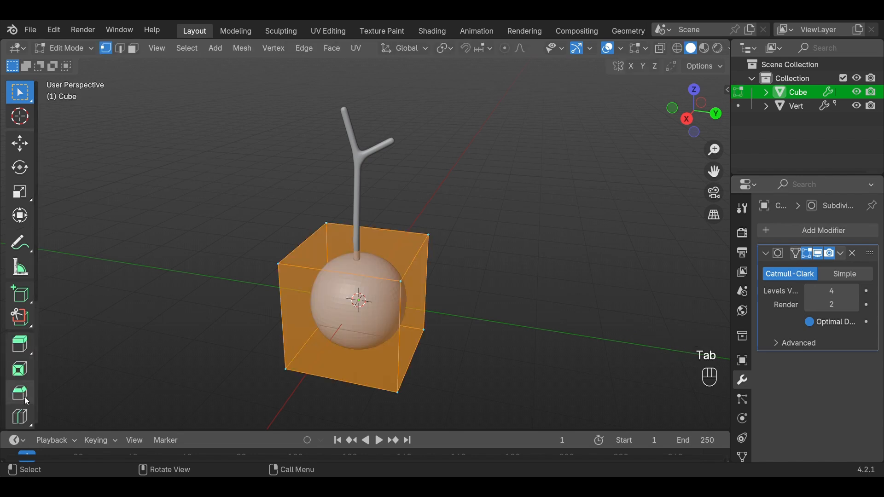
left_click(20, 416)
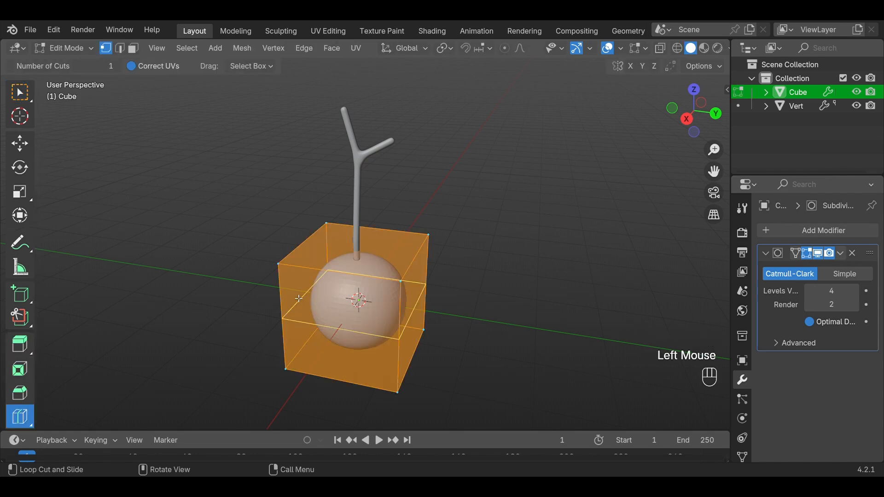
left_click(318, 304)
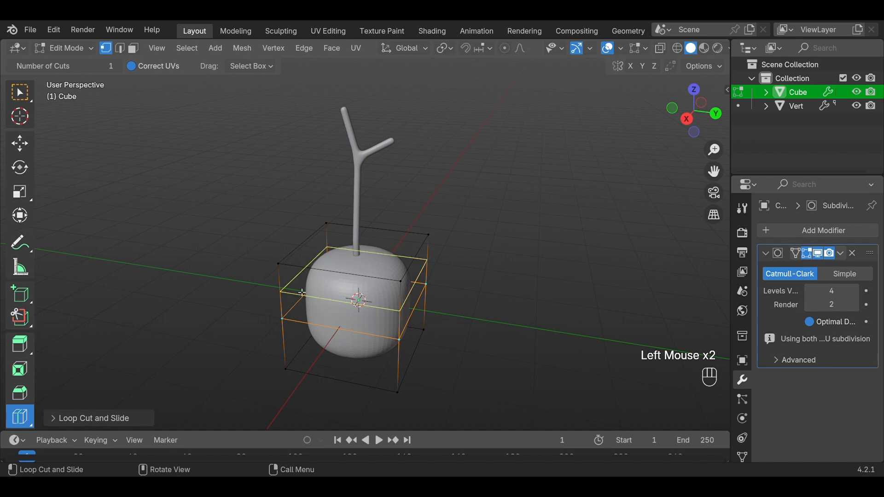
left_click(305, 295)
left_click(299, 353)
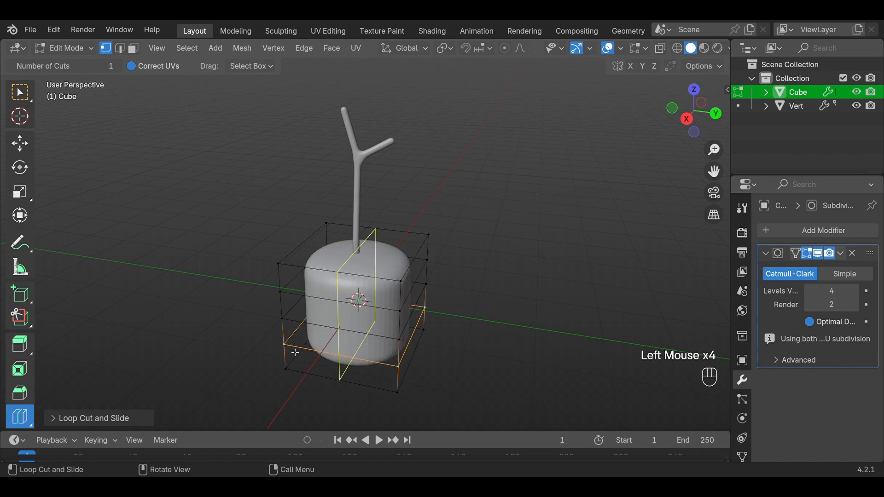
Scale the rounded cube down in Object Mode to a small block and shade it smooth.
middle_click_drag(527, 338, 533, 265)
key("Tab")
key("s")
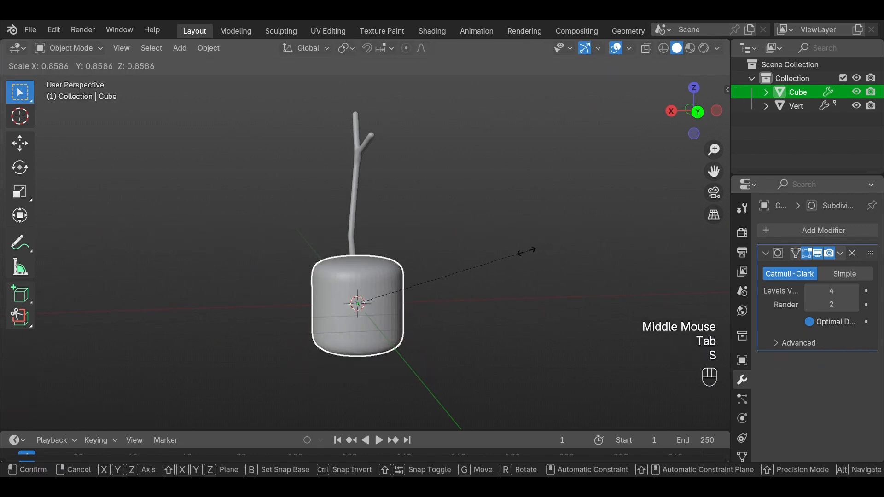
left_click(420, 284)
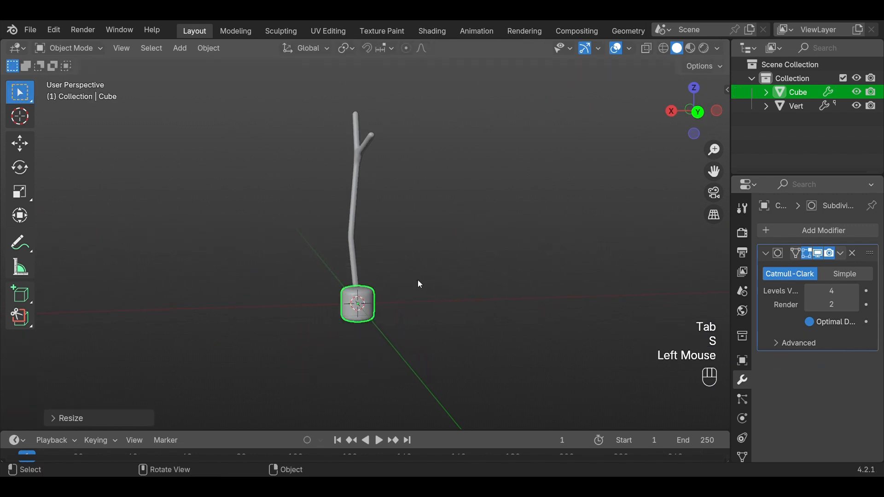
right_click(380, 308)
left_click(308, 209)
Move the small rounded block up along Z to the top of the trunk.
key("g")
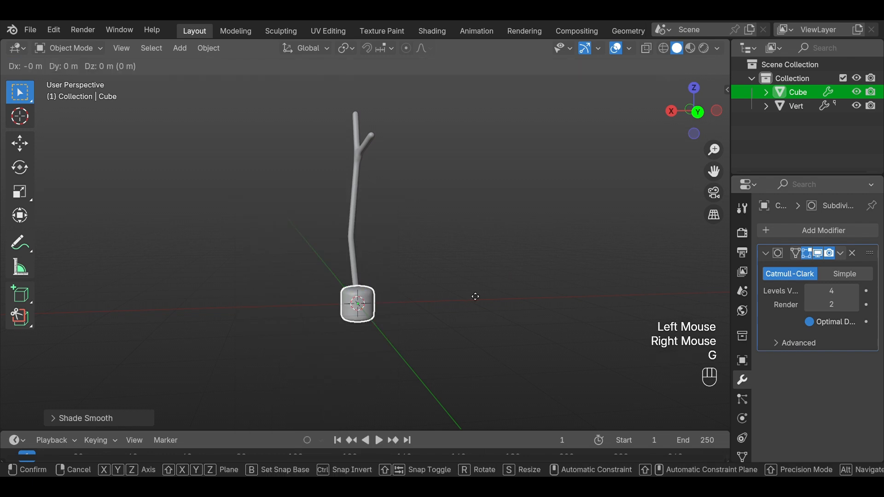
key("z")
left_click(472, 113)
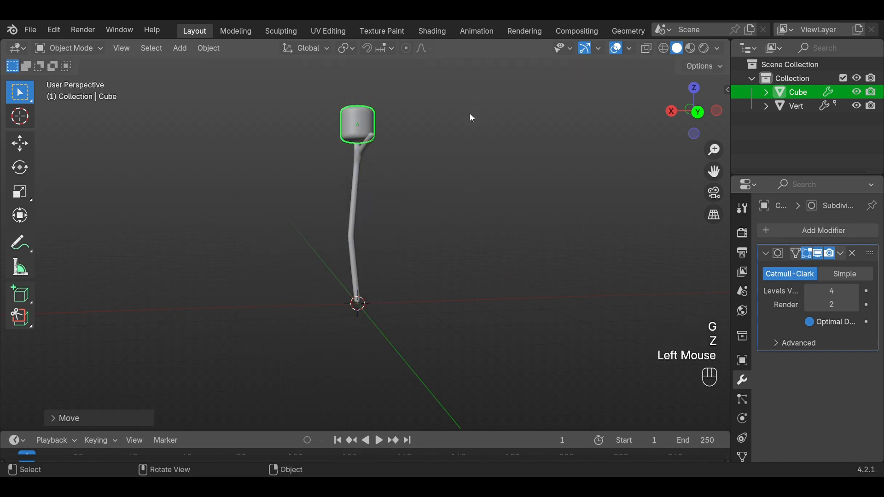
Scale the rounded block down slightly in the right orthographic view.
middle_click_drag(470, 113, 502, 183)
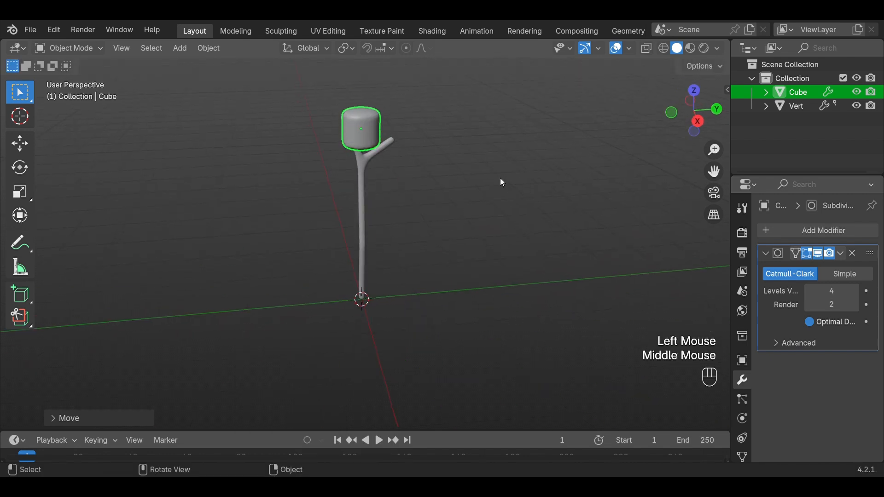
left_click(700, 122)
scroll(425, 136, "up", 2)
scroll(424, 136, "up", 1, "shift")
middle_click_drag(424, 136, 450, 203, "shift")
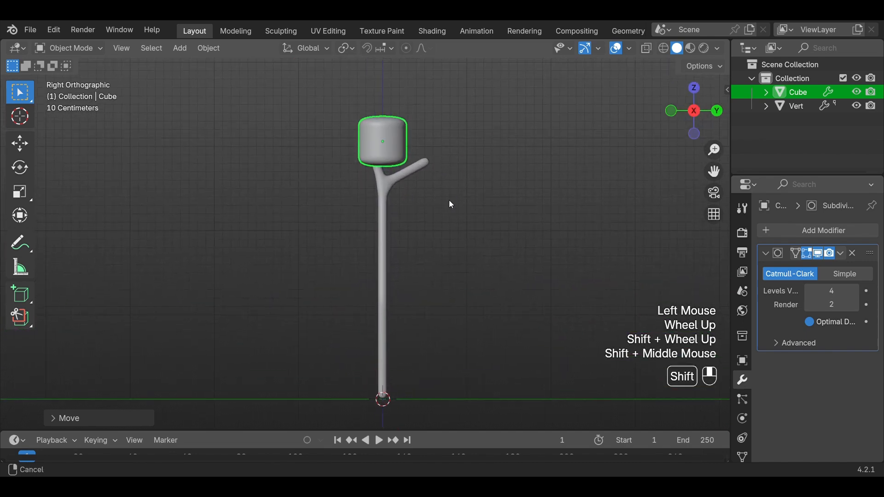
key("s")
left_click(521, 200)
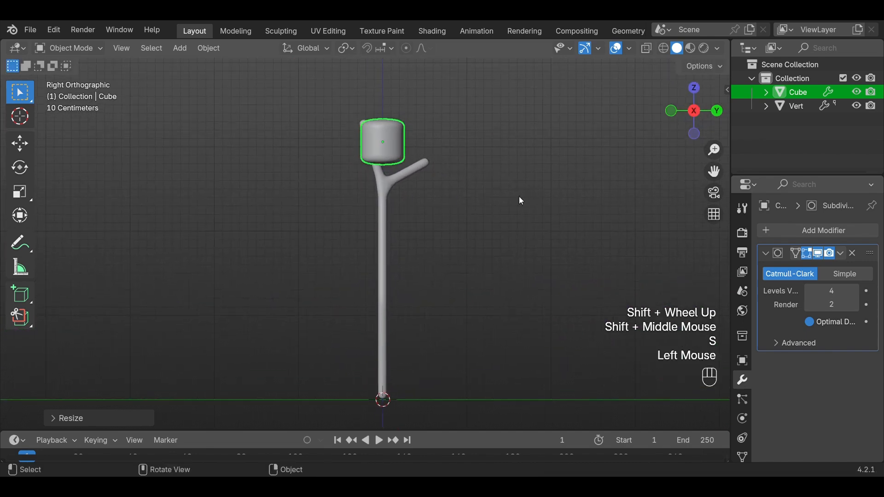
Rotate the rounded block about 18.5° around X and move it about -0.14 m along its local Y onto the upper branch.
key("r")
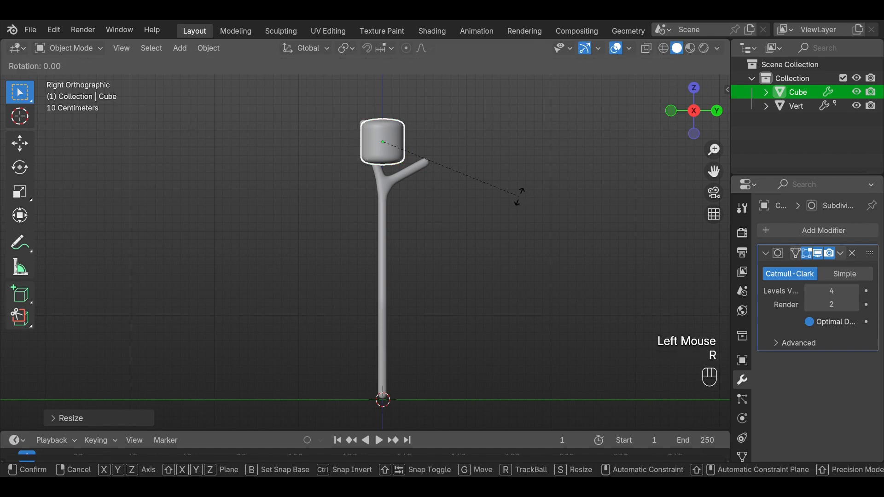
key("x")
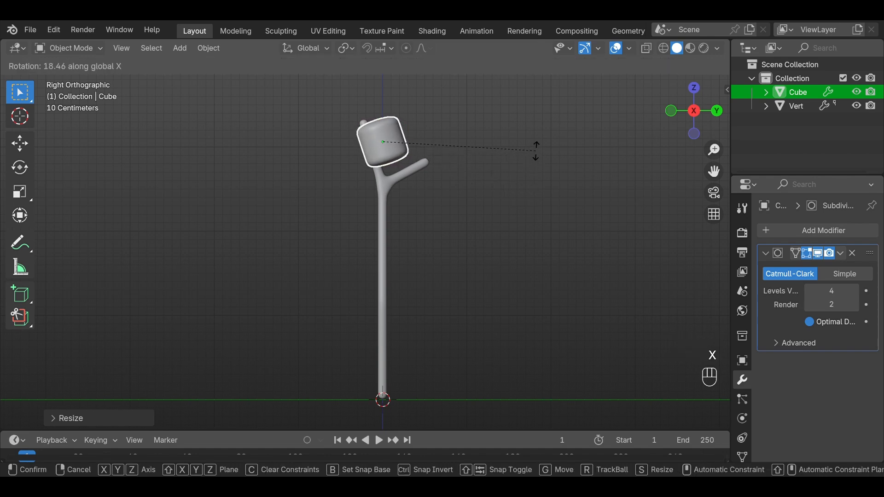
left_click(536, 150)
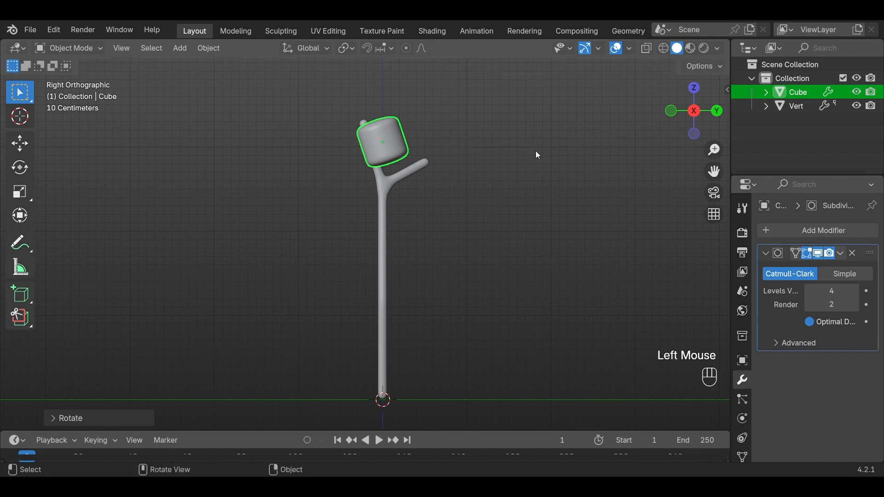
key("g")
key("y")
key("y")
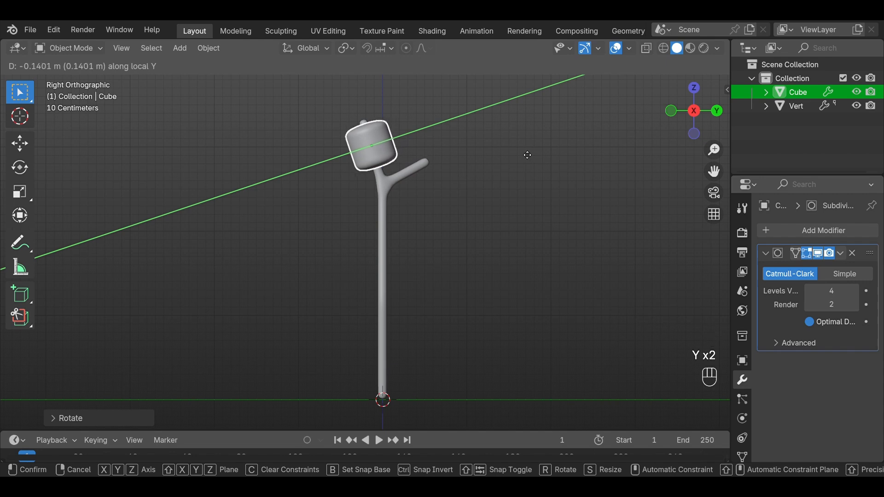
left_click(525, 153)
middle_click_drag(526, 153, 524, 186)
middle_click_drag(522, 182, 509, 184)
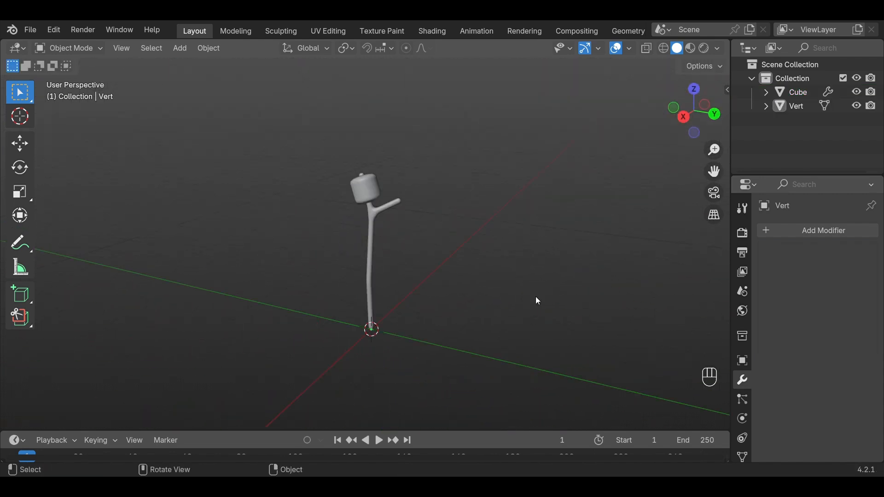
Switch the viewport to Material Preview and open the material settings of the trunk.
left_click(691, 50)
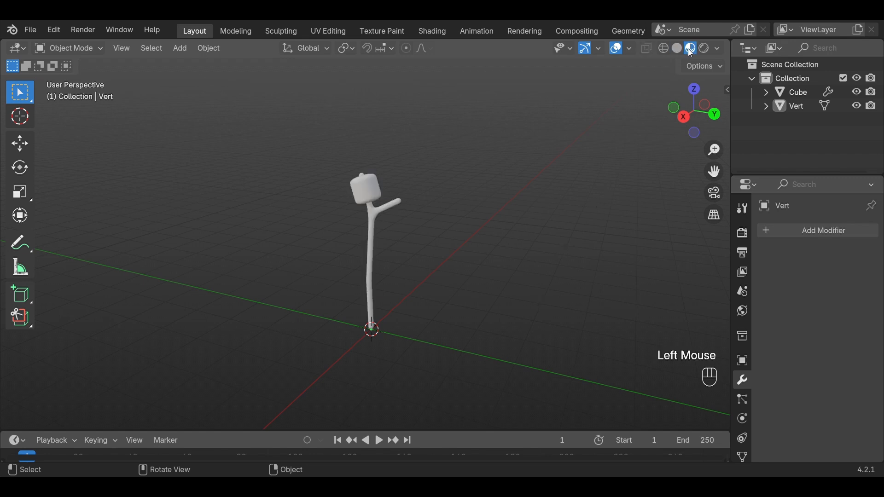
scroll(746, 438, "down", 3)
left_click(743, 422)
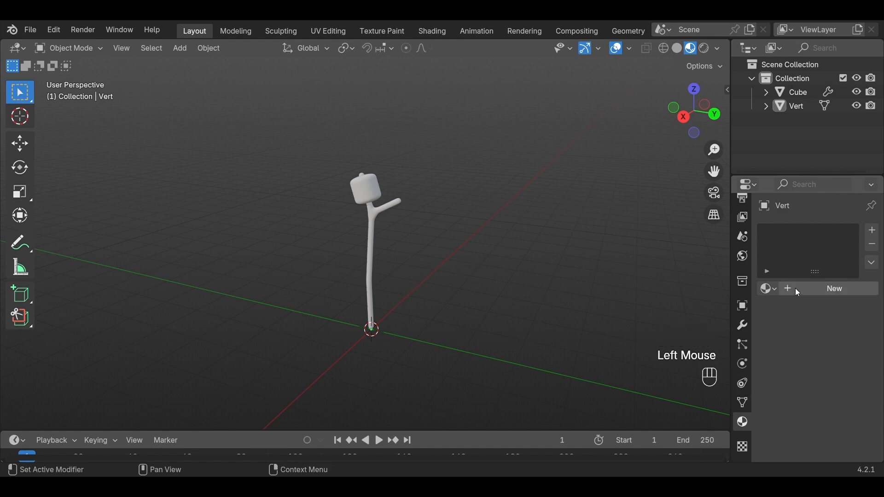
Give the stick a new material with a dark brown base color, using hue 0.030 and full saturation.
left_click(374, 221)
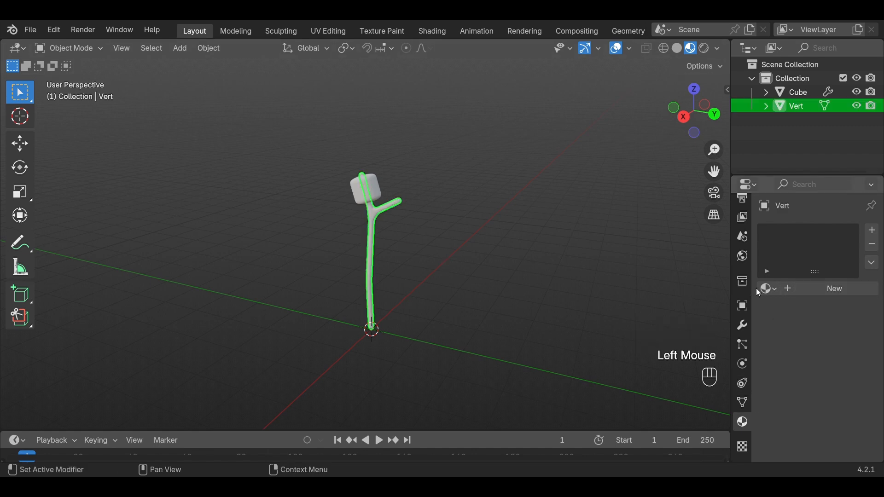
left_click(808, 289)
left_click(849, 376)
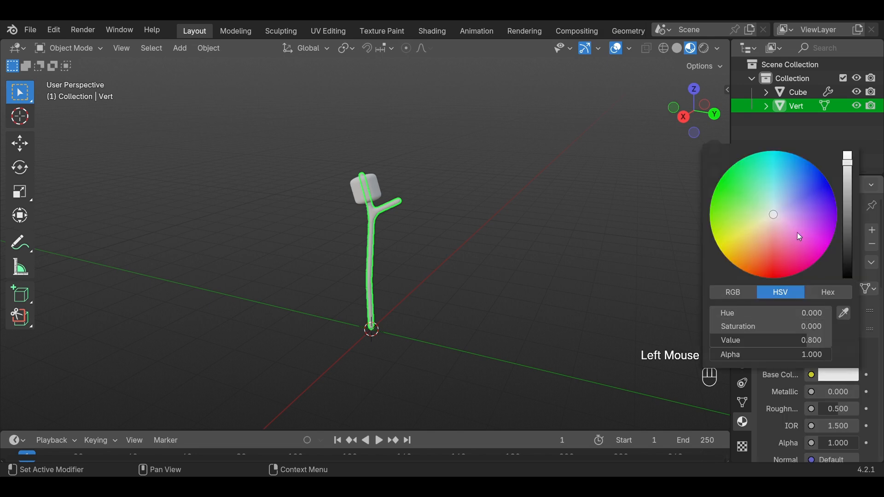
left_click_drag(776, 216, 742, 271)
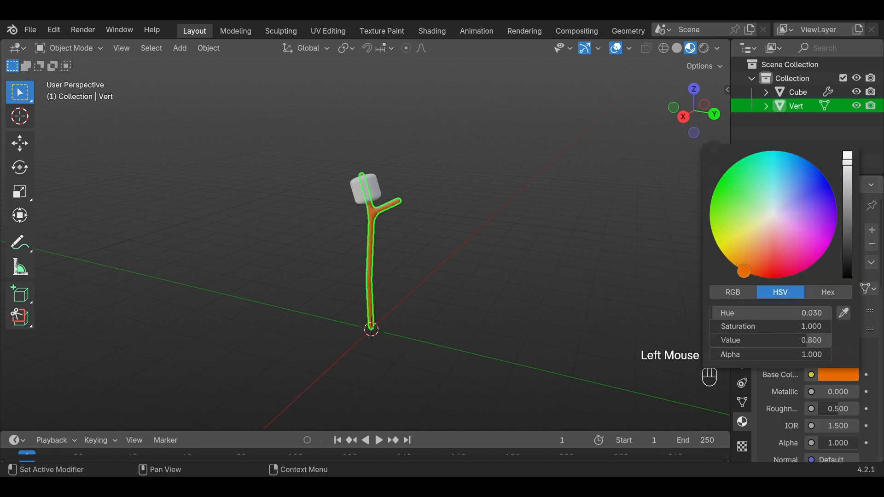
left_click_drag(848, 165, 848, 225)
left_click(521, 270)
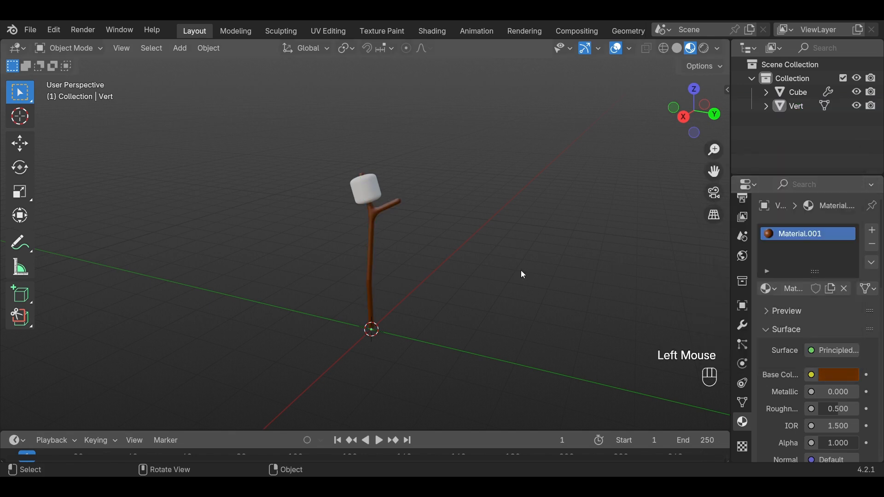
middle_click_drag(521, 270, 619, 276)
Set the roughness of the stick's material to 0.85.
left_click_drag(835, 410, 849, 409)
left_click(854, 410)
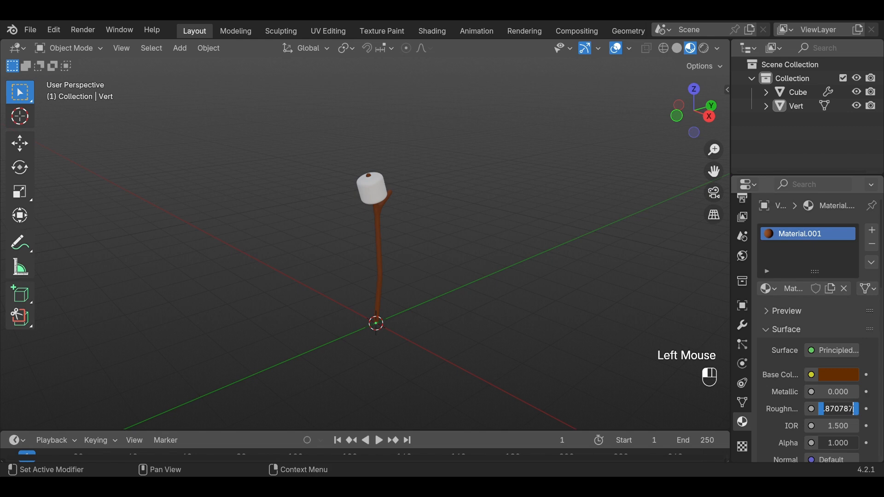
type("0.85")
key("Return")
Give the marshmallow a new material with a light grey base color, setting its value to about 0.475.
middle_click_drag(518, 299, 379, 191)
left_click(377, 190)
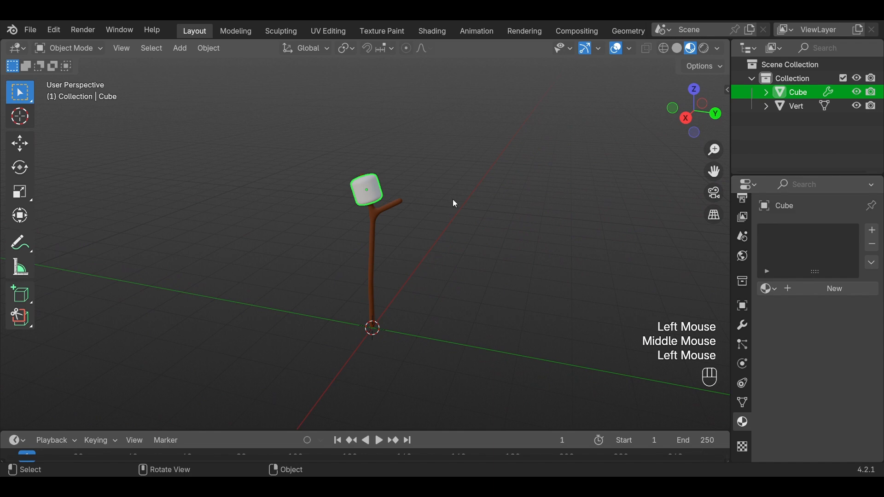
left_click(787, 289)
left_click(835, 372)
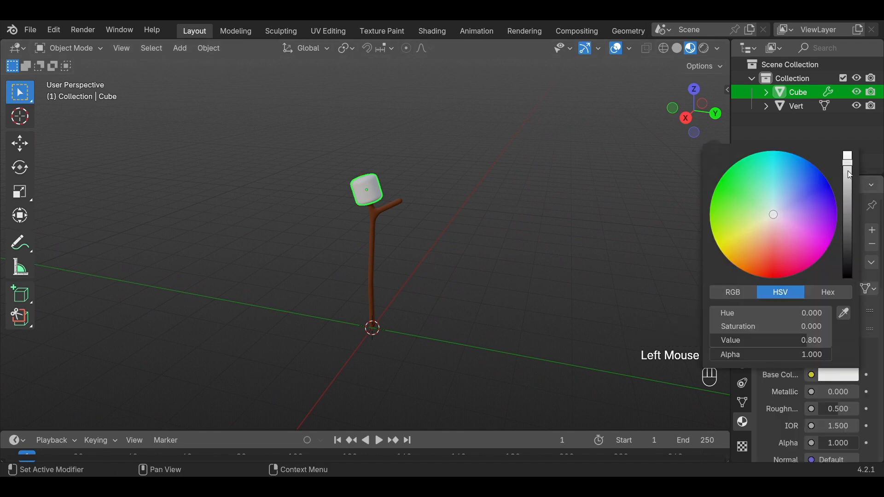
left_click_drag(848, 164, 848, 186)
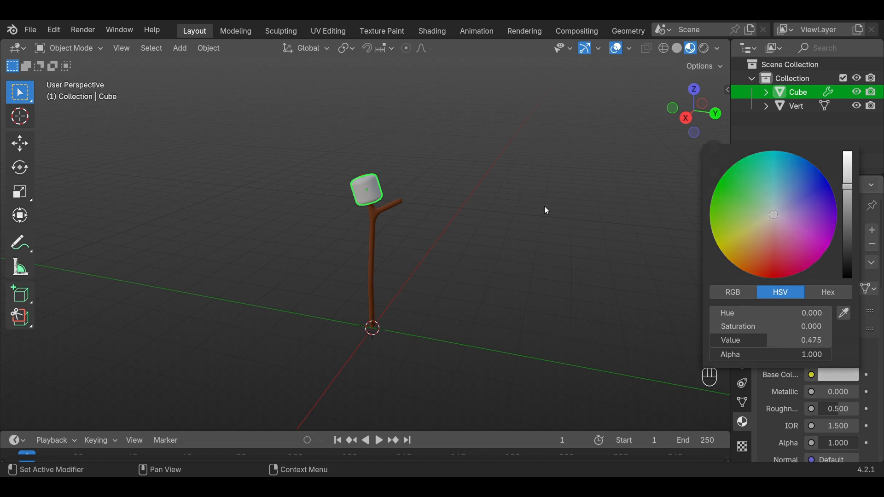
left_click(443, 230)
scroll(461, 225, "up", 2)
middle_click_drag(461, 226, 523, 237)
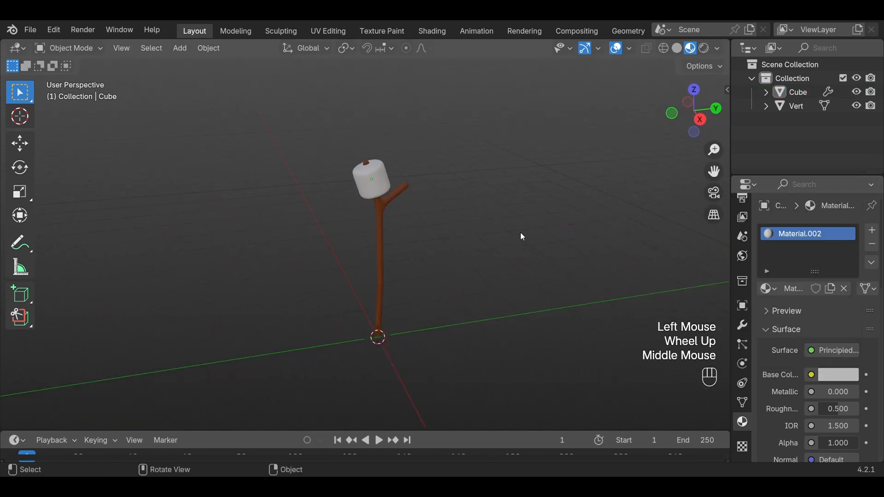
left_click(846, 377)
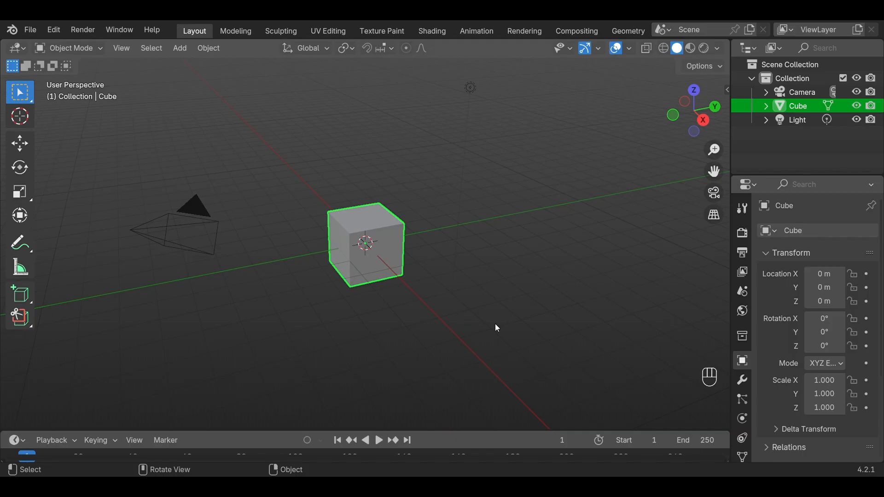
Delete the default cube, light and camera from the new scene.
left_click(368, 236)
left_click(470, 88, "shift")
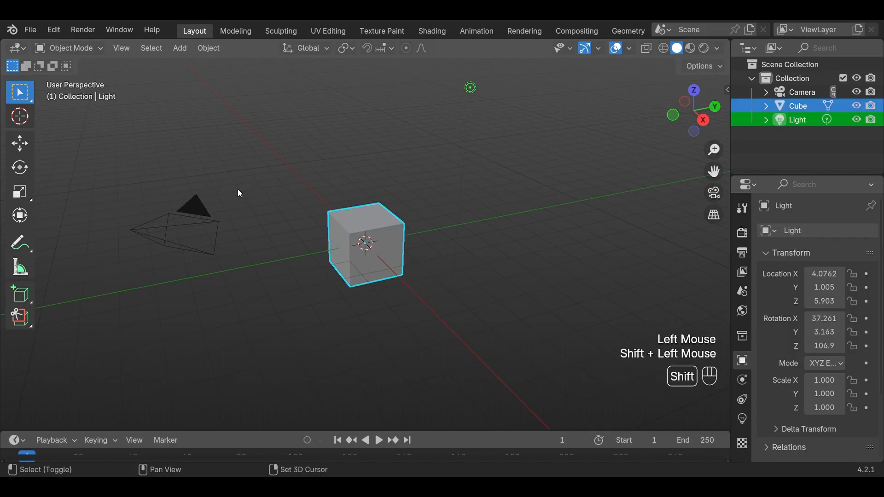
left_click(200, 210, "shift")
key("x")
left_click(201, 210)
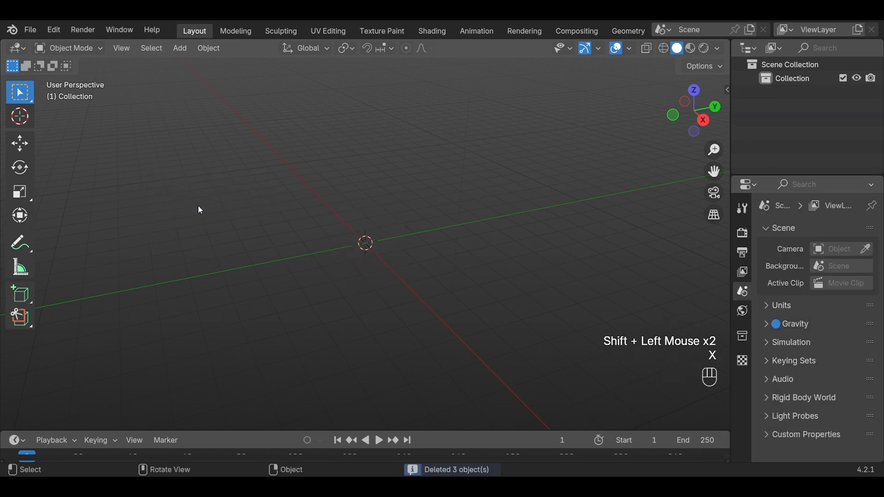
Add a mesh plane at the scene origin.
key("shift+a")
mouse_move(490, 209)
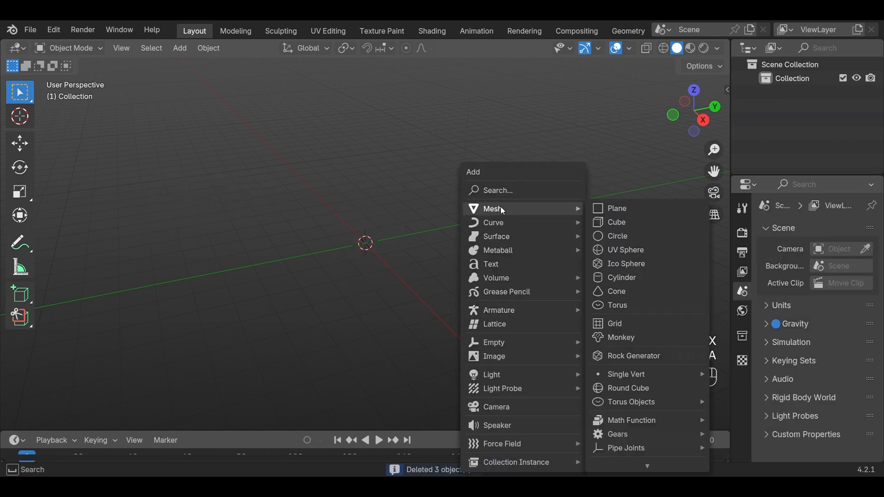
left_click(635, 208)
In Edit Mode, cut the plane with three loops parallel to the X axis, one centered and one close on either side.
scroll(406, 244, "up", 2)
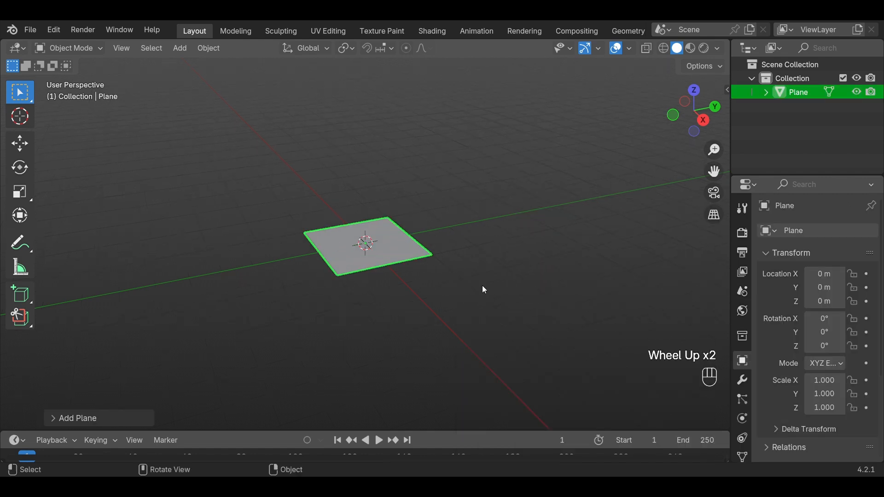
middle_click_drag(482, 288, 423, 279)
scroll(423, 280, "up", 1)
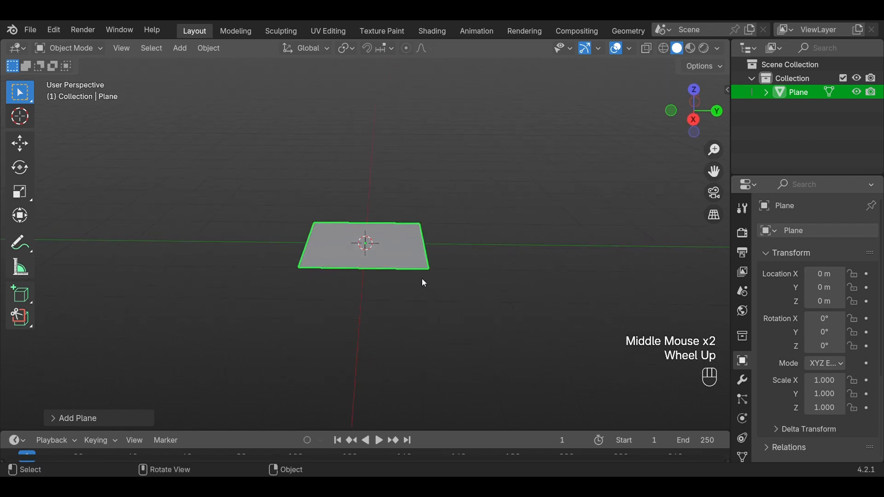
key("Tab")
left_click(20, 417)
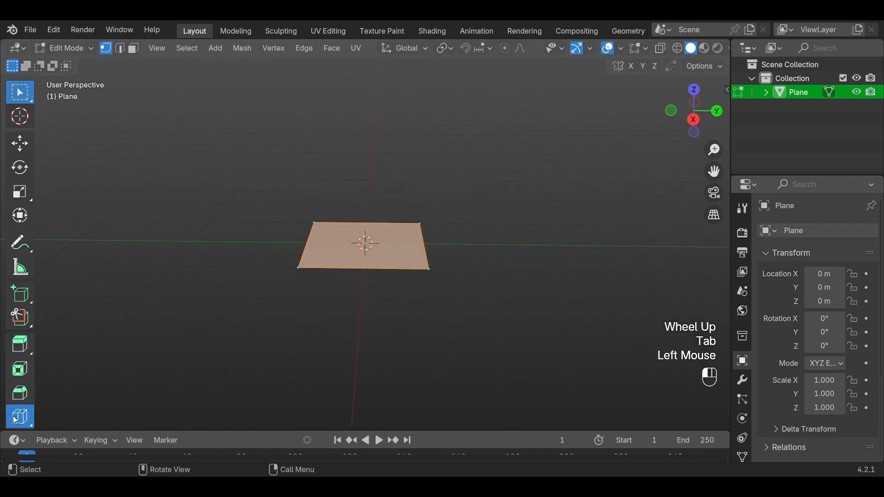
left_click(367, 242)
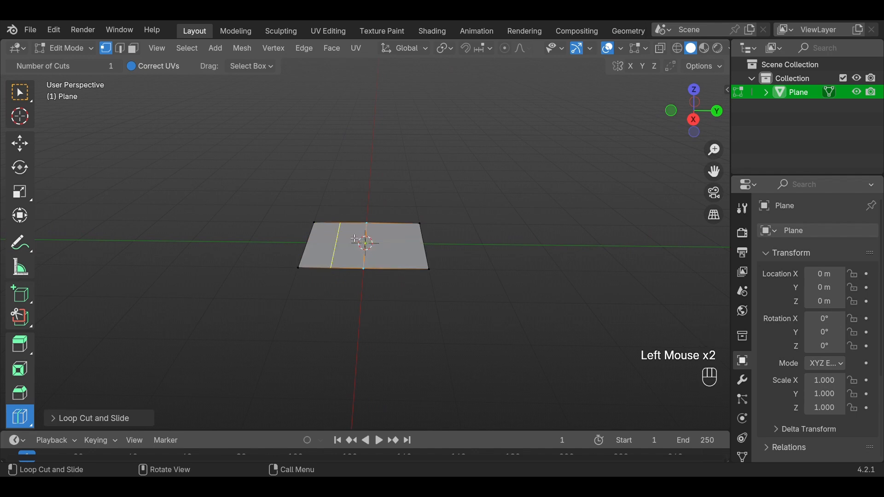
left_click_drag(343, 236, 373, 229)
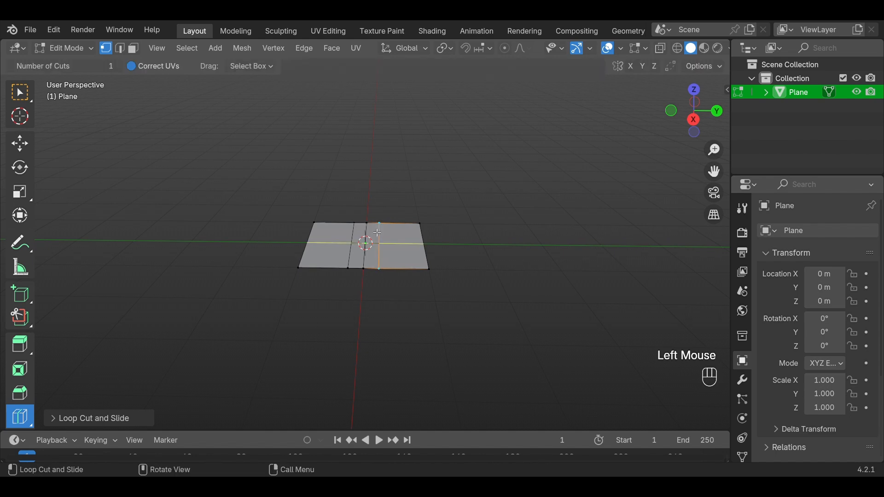
left_click(694, 91)
scroll(714, 95, "up", 3)
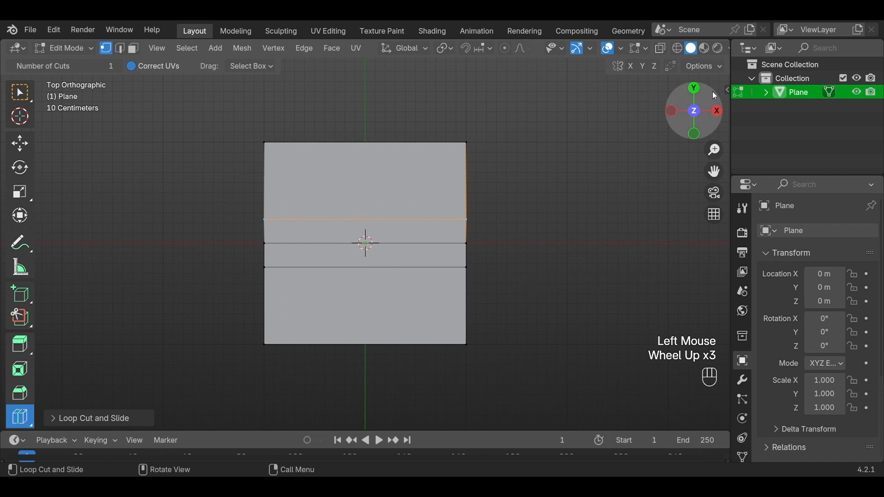
left_click(718, 110)
middle_click_drag(426, 232, 430, 257)
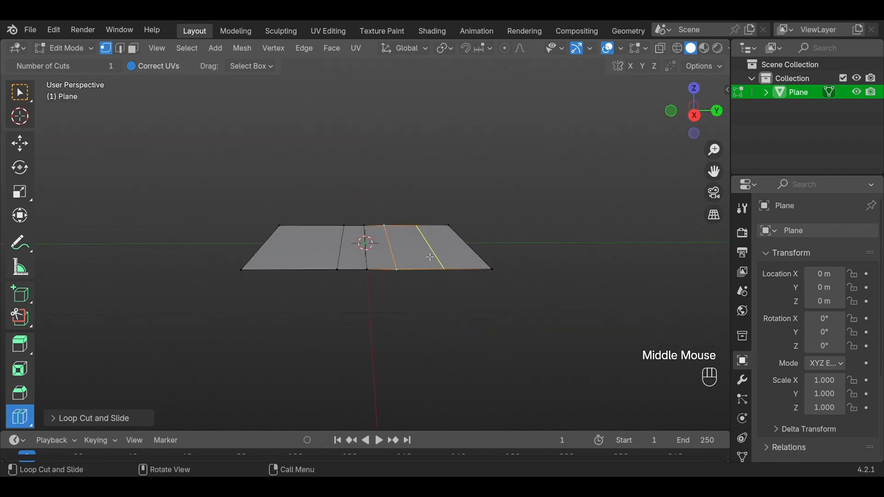
Leave the Loop Cut tool and enable mesh symmetry on both the X and Y axes.
left_click(20, 92)
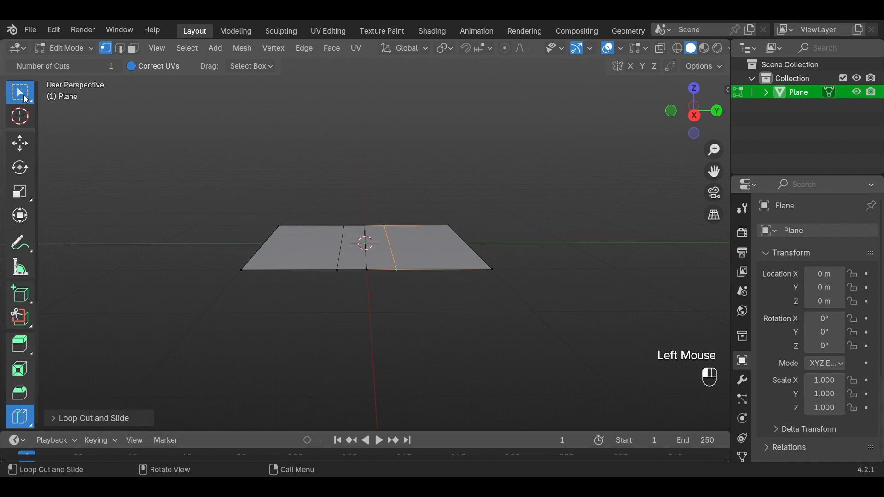
left_click(632, 66)
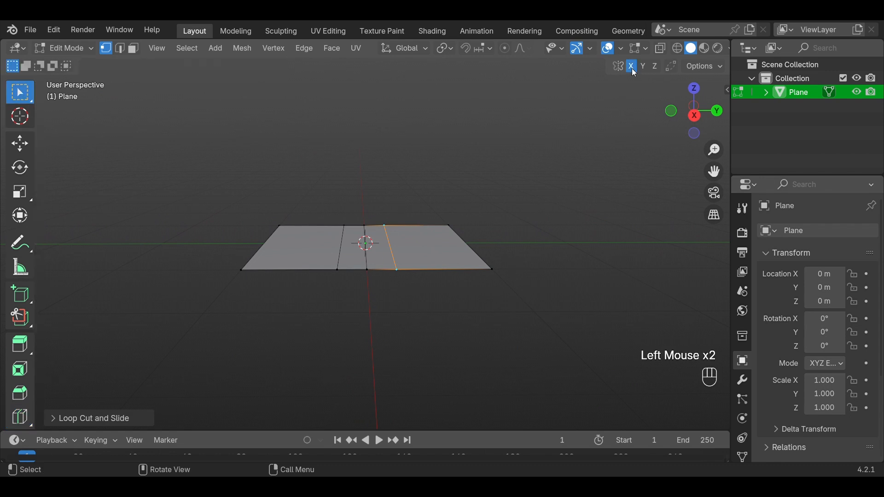
left_click(635, 67)
left_click(642, 66)
Lower the plane's two outer edges symmetrically along Z by about 0.2 m to form sloping sides.
middle_click_drag(522, 229, 533, 237)
key("Escape")
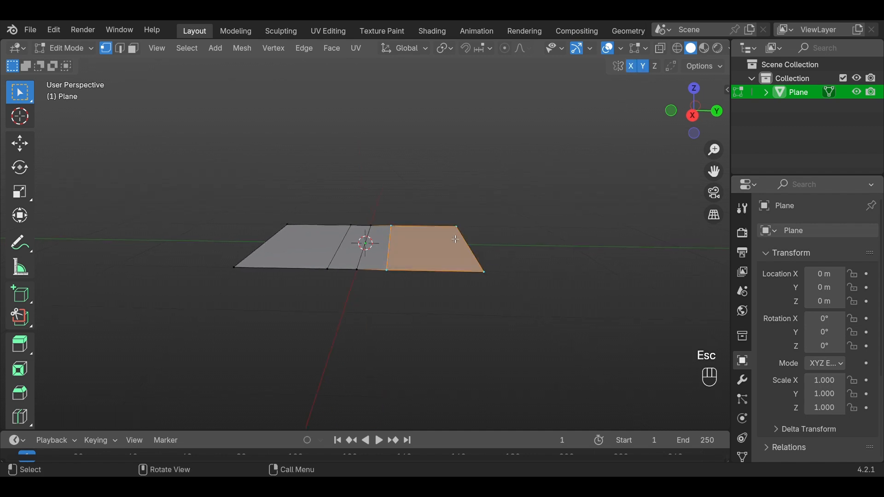
left_click_drag(419, 193, 525, 298)
key("g")
key("z")
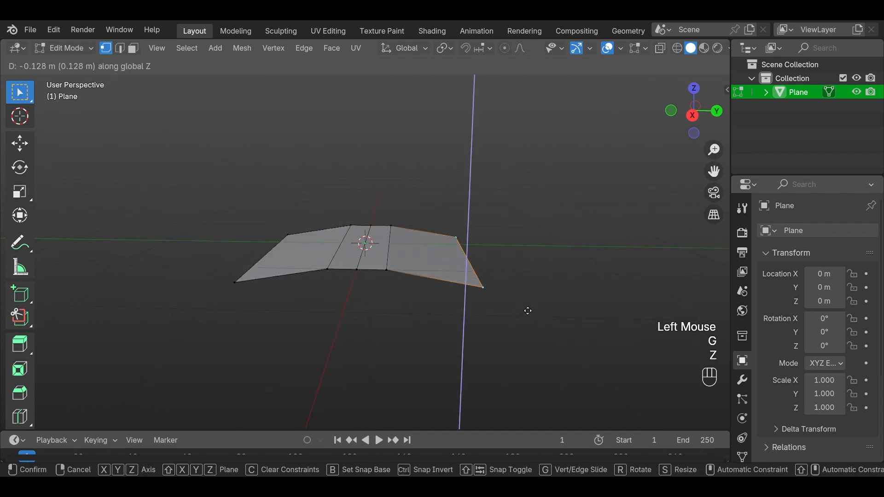
left_click(527, 318)
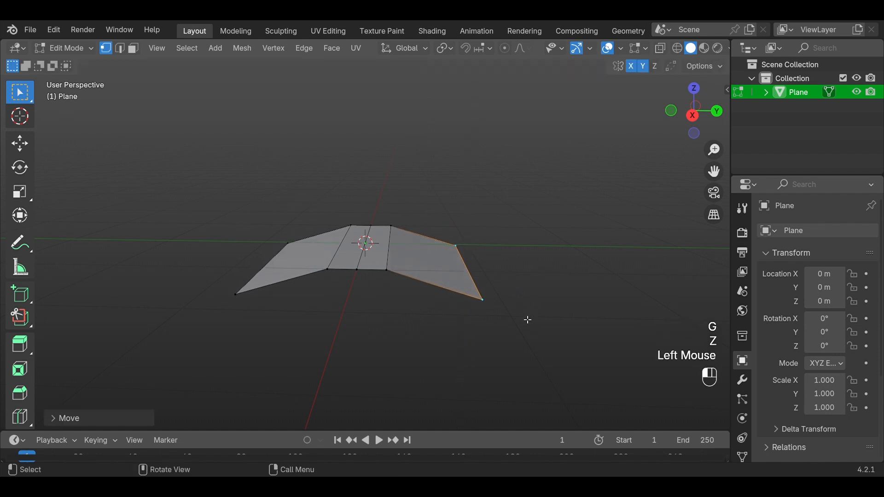
Select the flat central strip of the bent plane and scale it narrower along the Y axis.
scroll(526, 317, "up", 1)
middle_click_drag(527, 317, 551, 300)
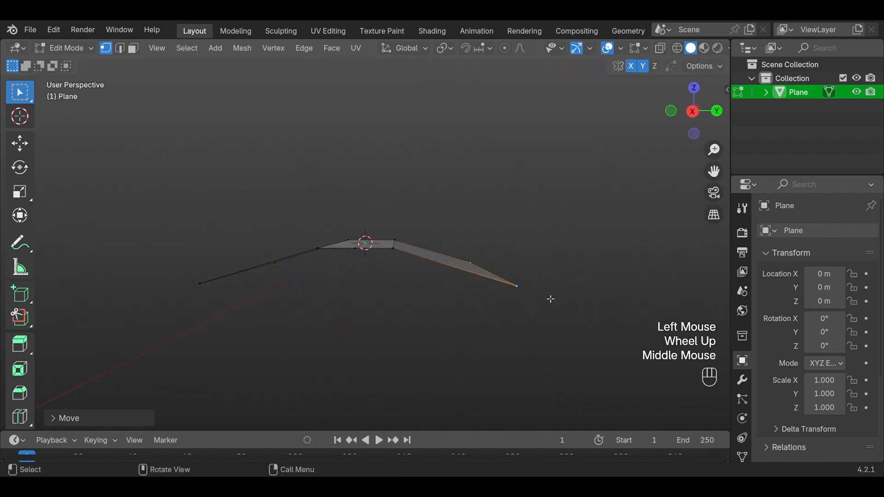
left_click(690, 113)
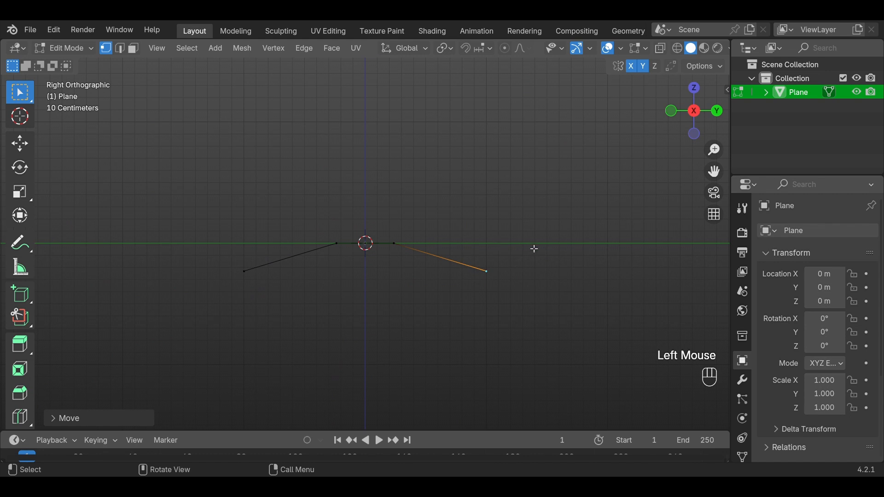
middle_click_drag(538, 256, 570, 251)
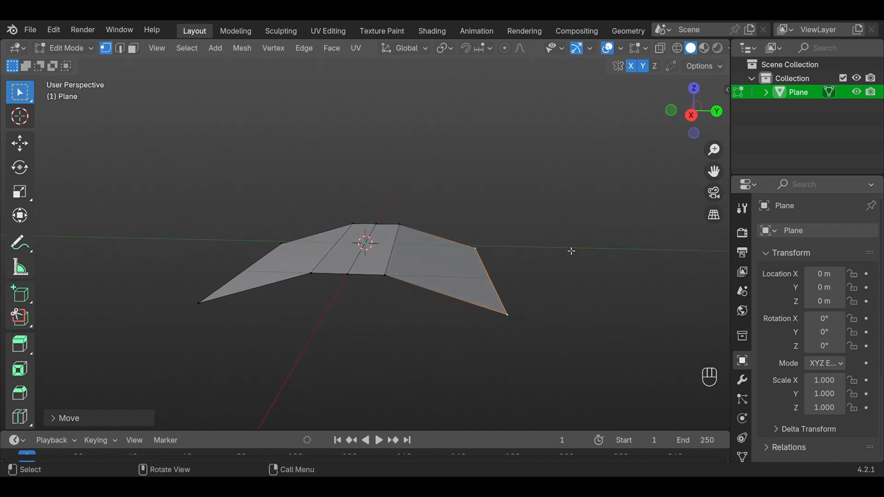
left_click(685, 116)
scroll(469, 261, "up", 2)
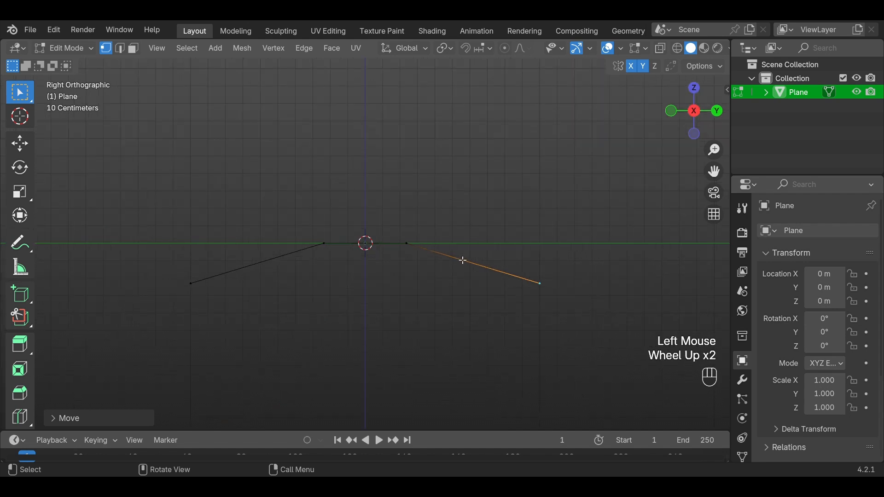
middle_click_drag(469, 261, 496, 255)
left_click_drag(292, 187, 432, 339)
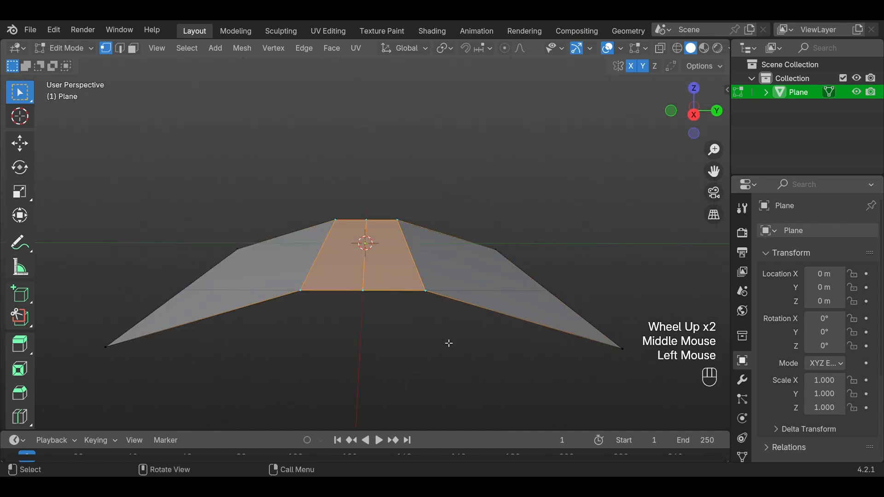
key("s")
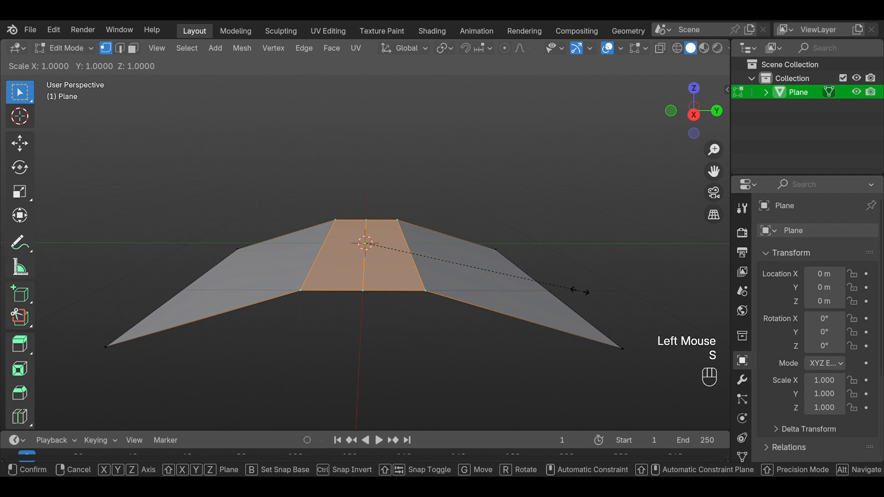
key("y")
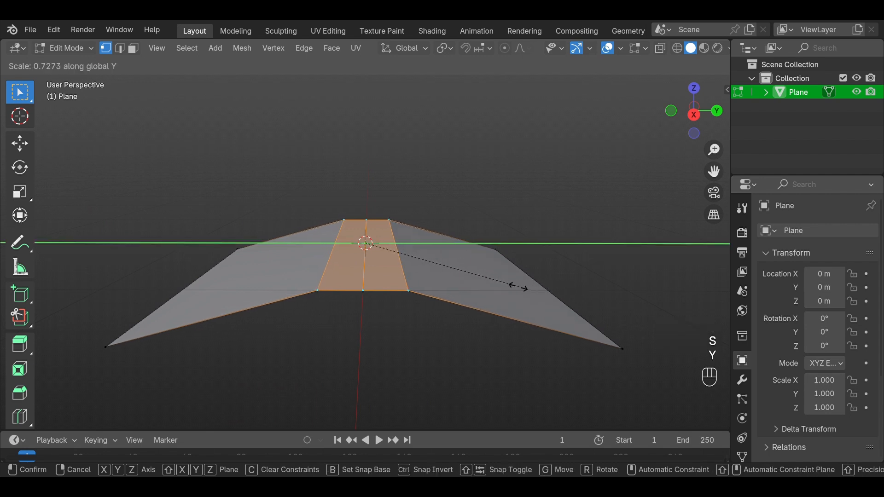
left_click(494, 283)
left_click(498, 153)
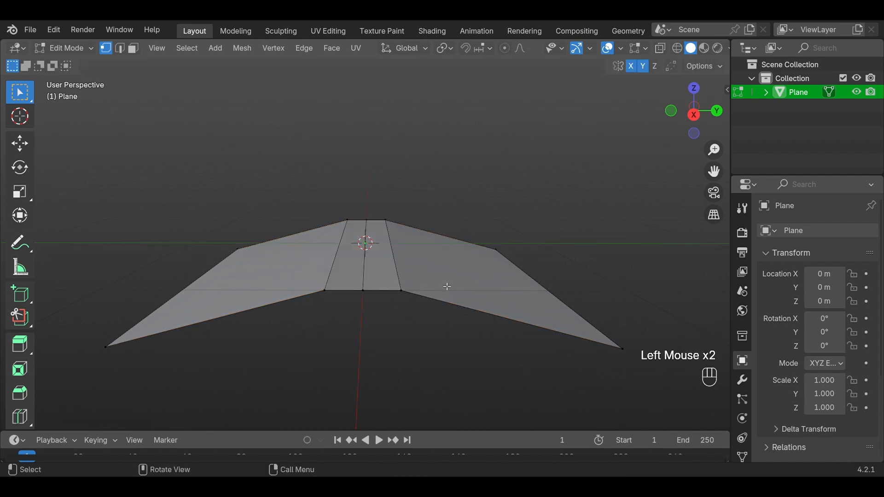
Return to Object Mode and add a Solidify modifier with 0.1 m thickness to the bent plane.
scroll(446, 288, "down", 2)
middle_click_drag(446, 288, 466, 356)
key("Tab")
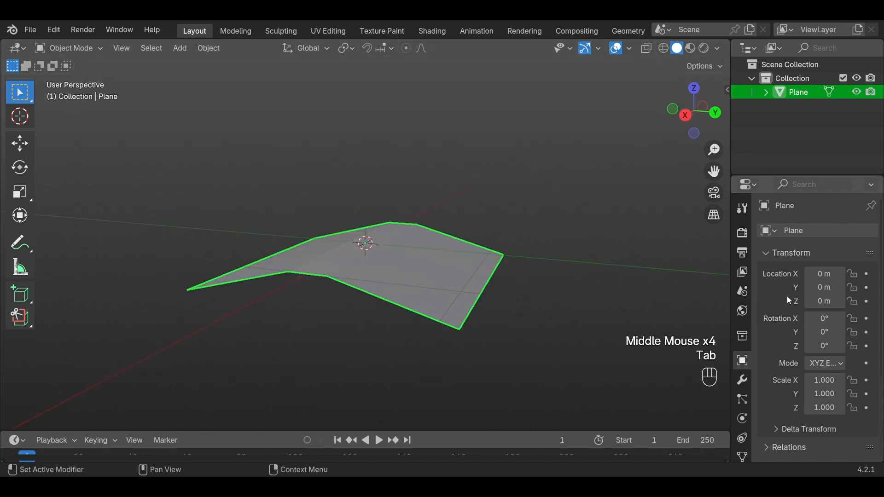
left_click(743, 380)
left_click(809, 232)
mouse_move(809, 236)
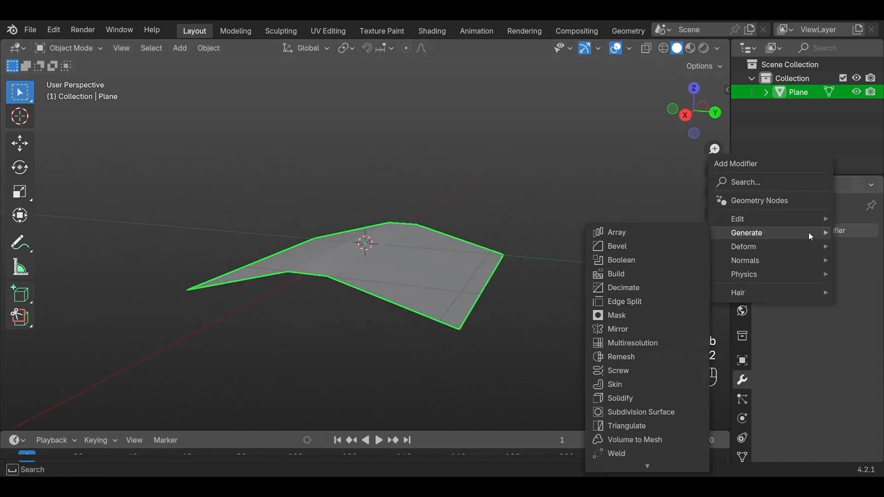
left_click(638, 398)
left_click(831, 290)
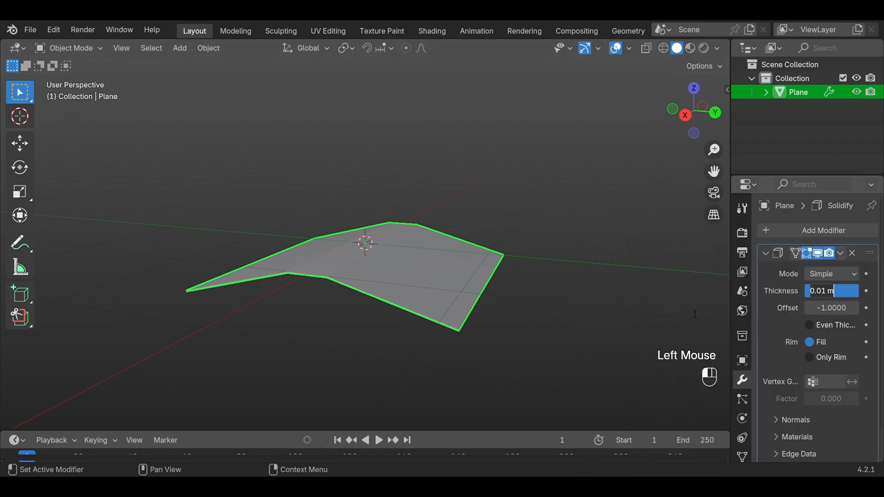
type("0.1")
key("Return")
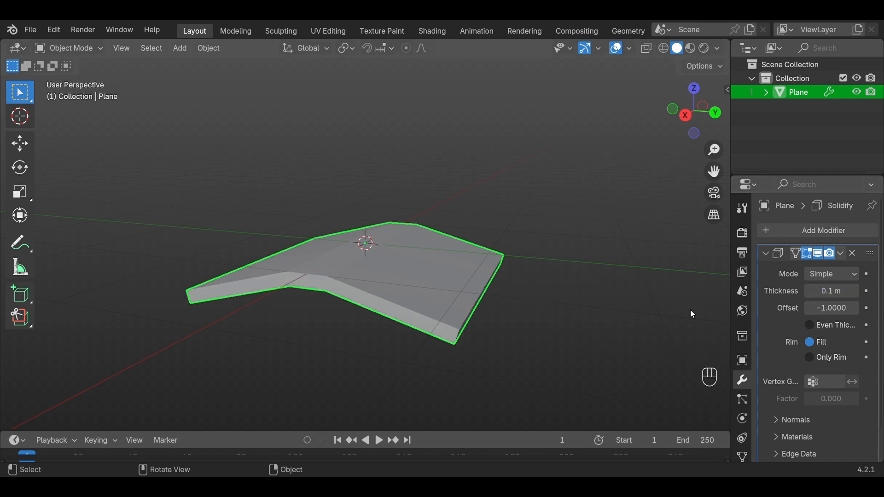
Set the plane's Solidify thickness to 0.05 m.
middle_click_drag(692, 315, 597, 325)
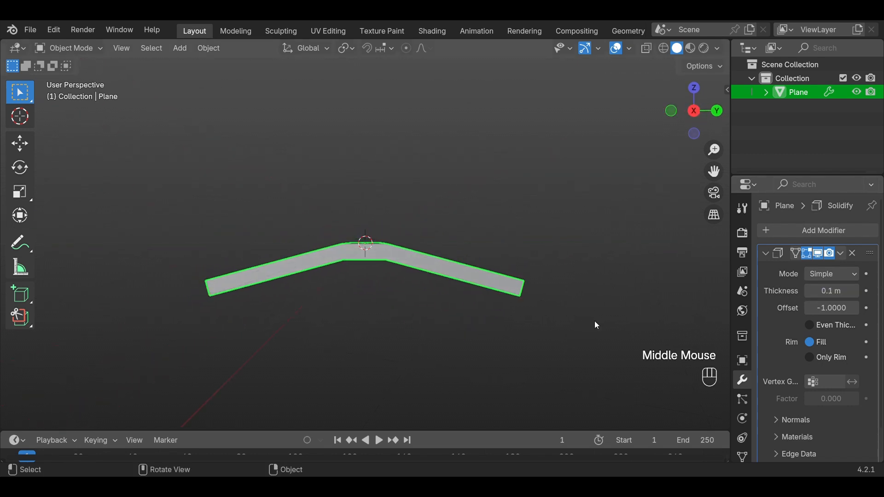
left_click(837, 293)
type("0.")
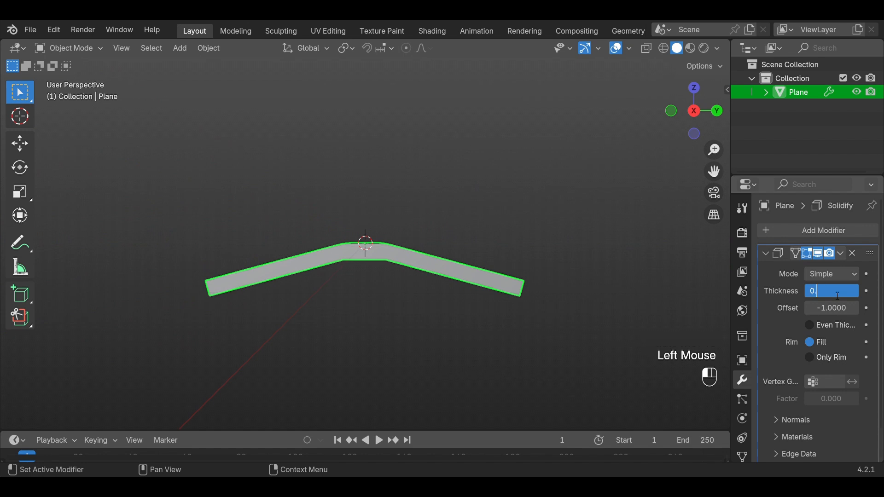
type("05")
key("Return")
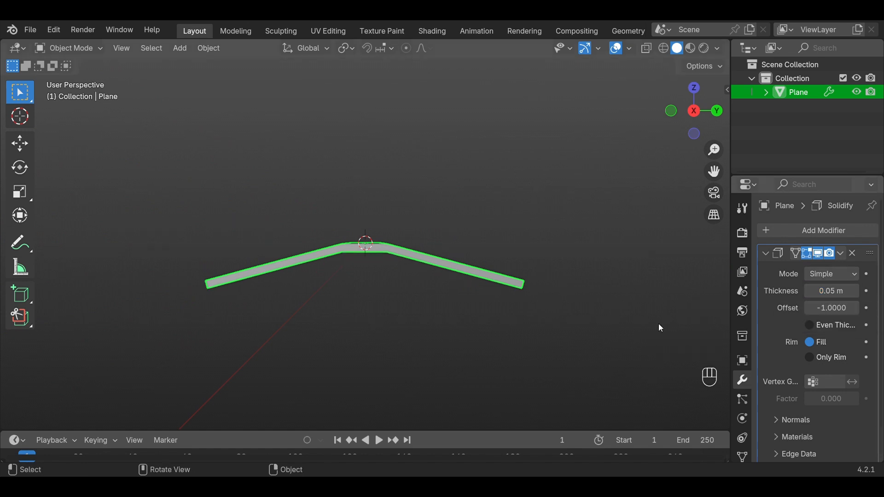
left_click(586, 322)
middle_click_drag(586, 322, 530, 302)
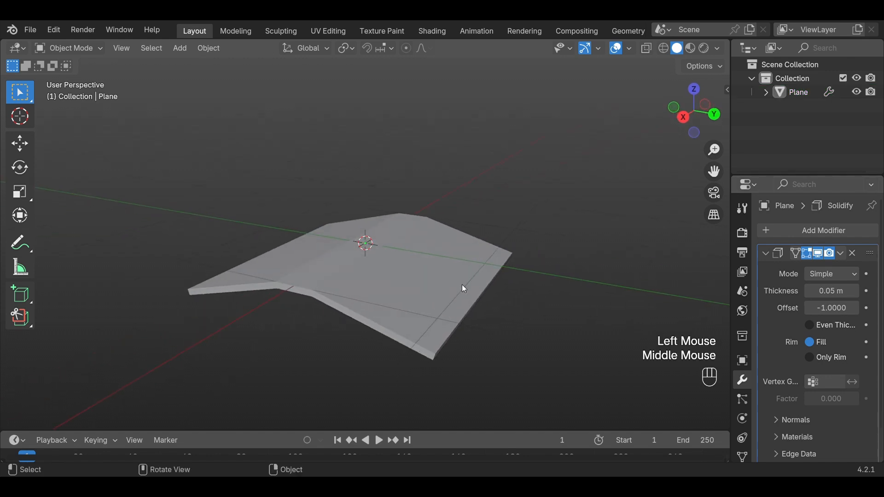
Select the solidified plane and apply its object transform.
left_click(463, 286)
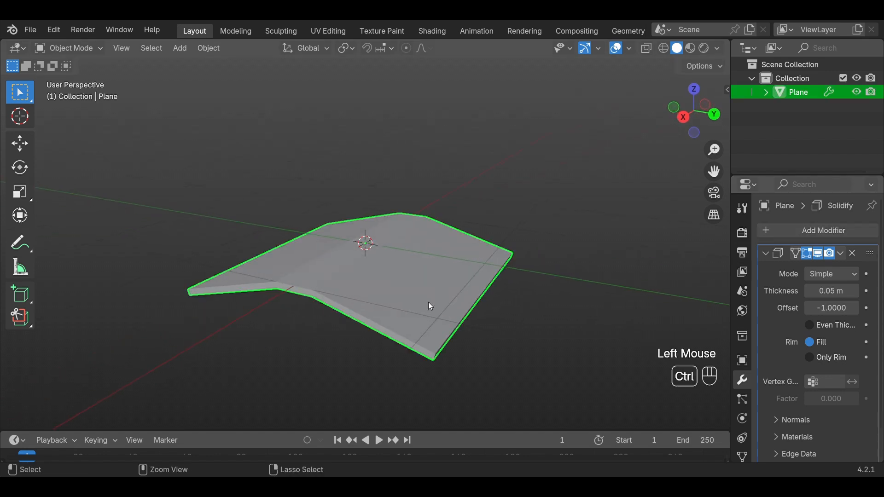
key("ctrl+a")
left_click(394, 299)
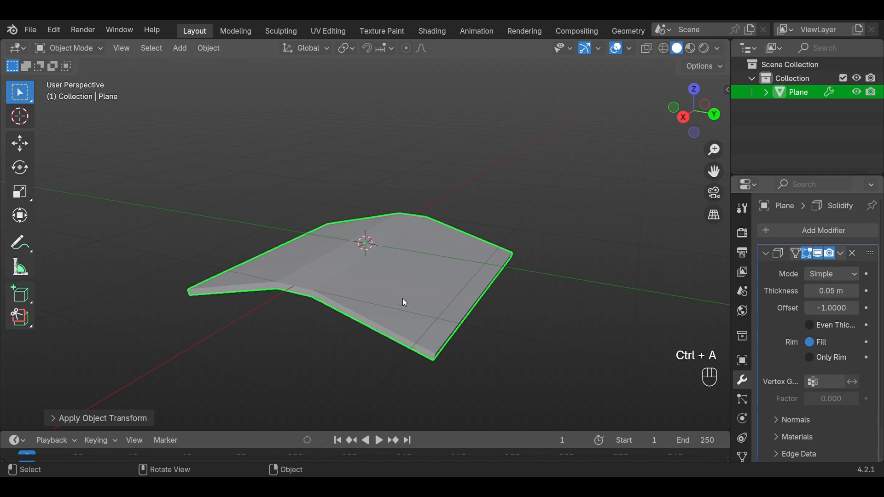
Add a Bevel modifier to the plane and set its amount to 0.01 m.
left_click(781, 228)
left_click(606, 241)
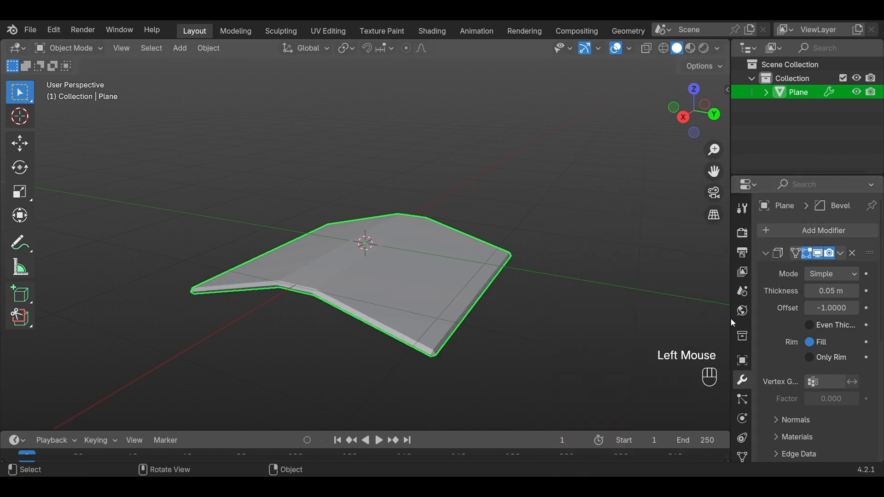
scroll(822, 370, "down", 3)
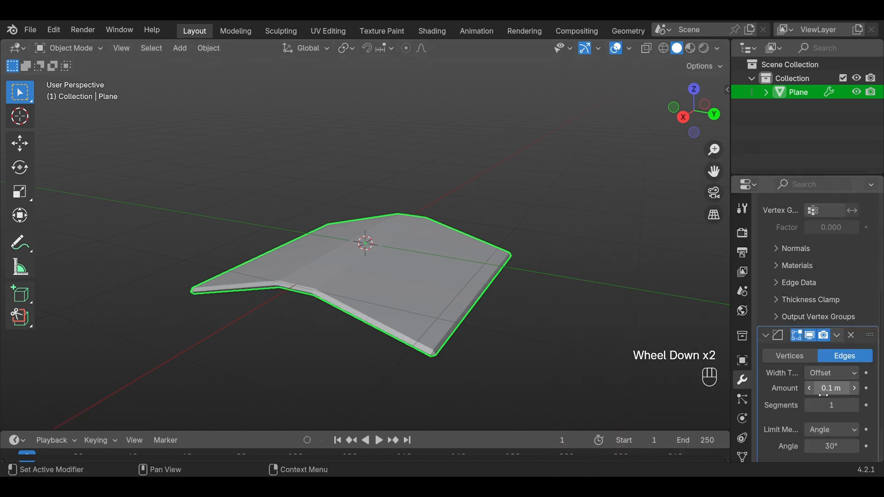
left_click(809, 340)
left_click(808, 340)
left_click(808, 340)
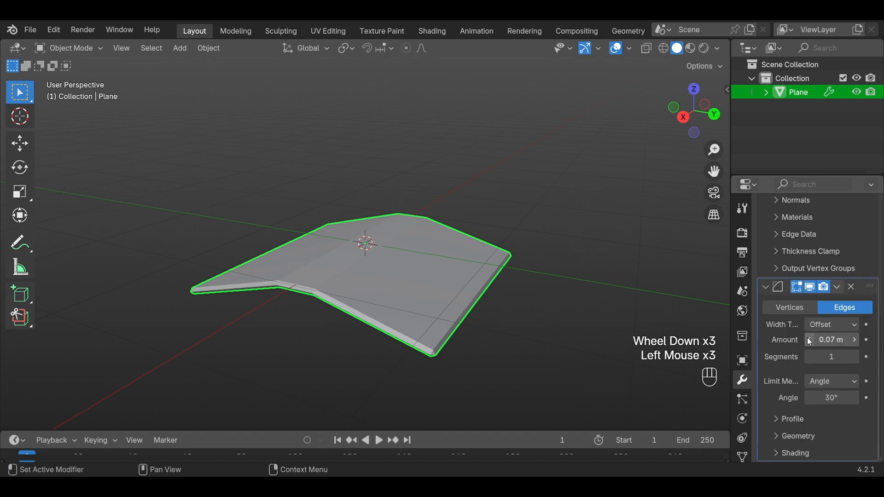
left_click(808, 340)
left_click(809, 339)
left_click(809, 340)
left_click(809, 340)
left_click(808, 339)
left_click(808, 340)
left_click(809, 339)
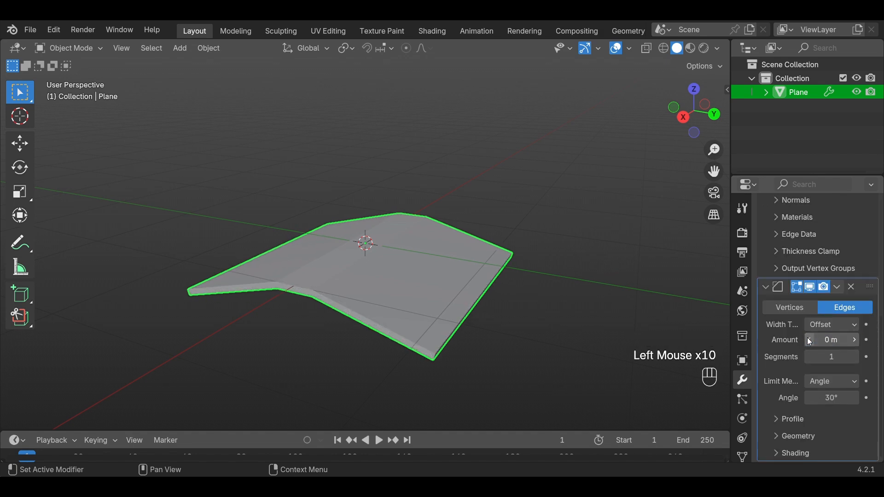
left_click(854, 340)
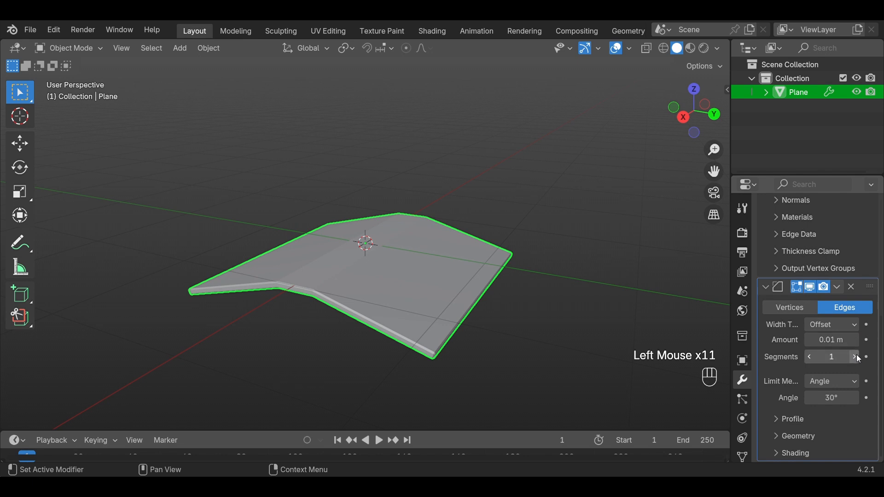
Round the plane's edges further by setting the bevel amount to 0.02 m with 4 segments.
left_click(854, 358)
left_click(854, 358)
middle_click_drag(524, 383, 570, 326)
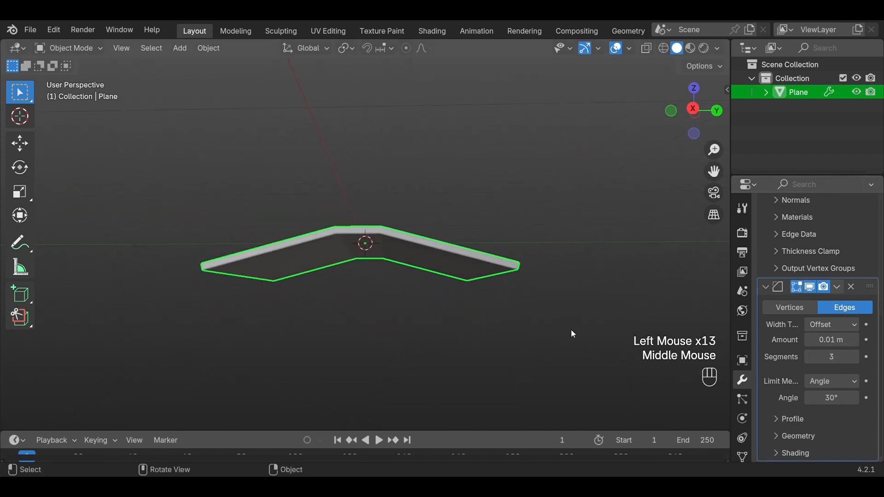
left_click(855, 341)
middle_click_drag(529, 277, 561, 310)
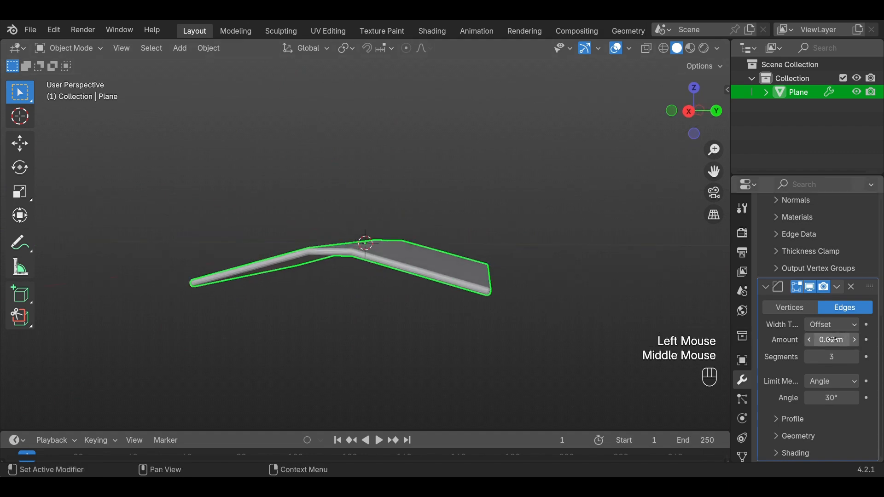
left_click(853, 357)
left_click(645, 326)
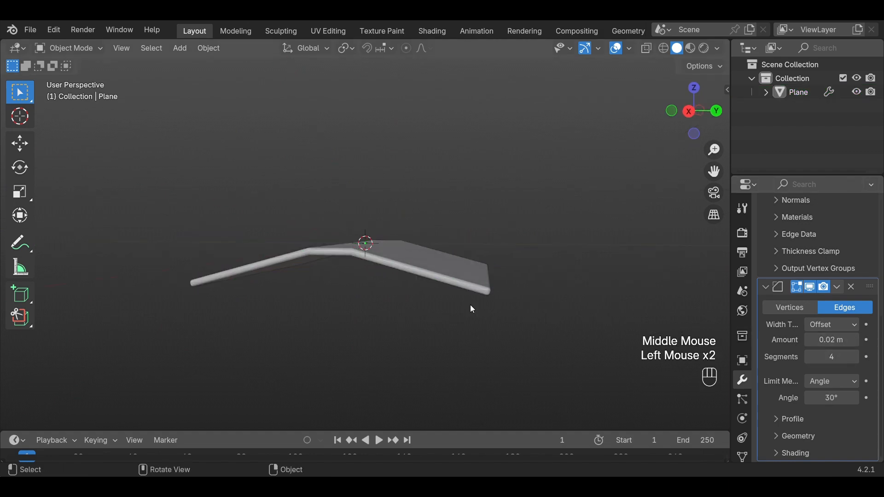
middle_click_drag(471, 305, 443, 330)
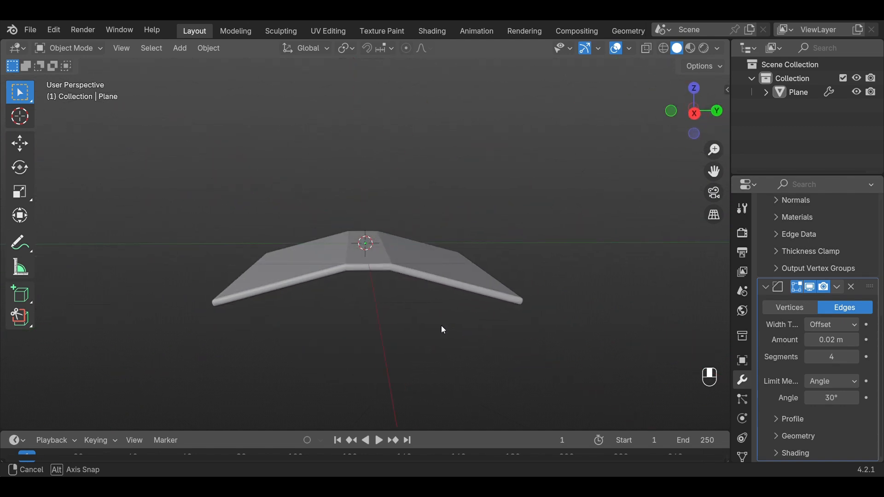
Duplicate the bent plane and move the copy down along Z below the original.
left_click(430, 263)
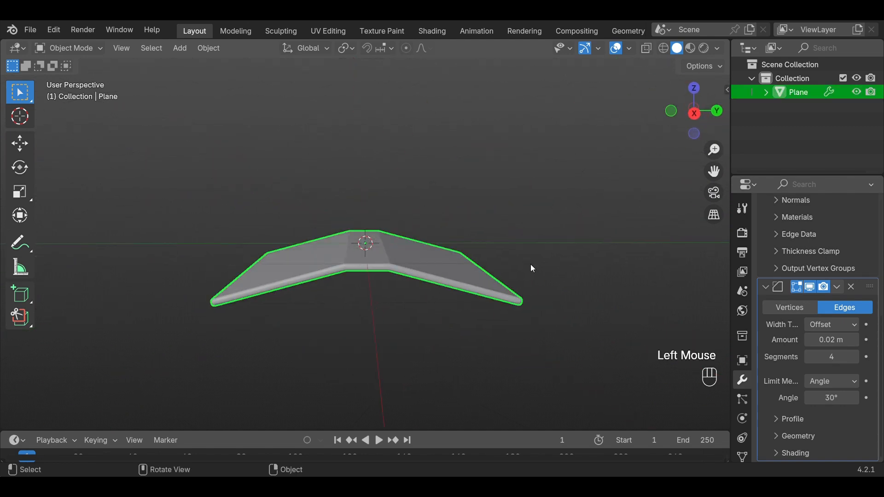
key("shift+d")
key("z")
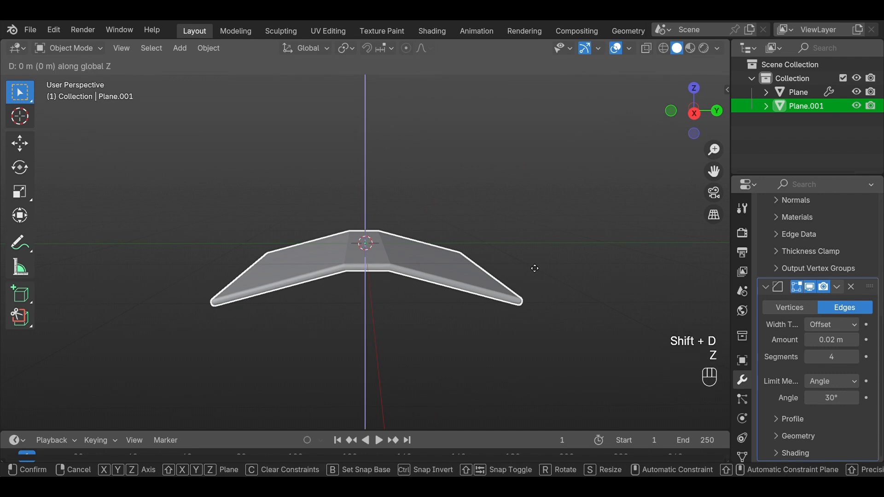
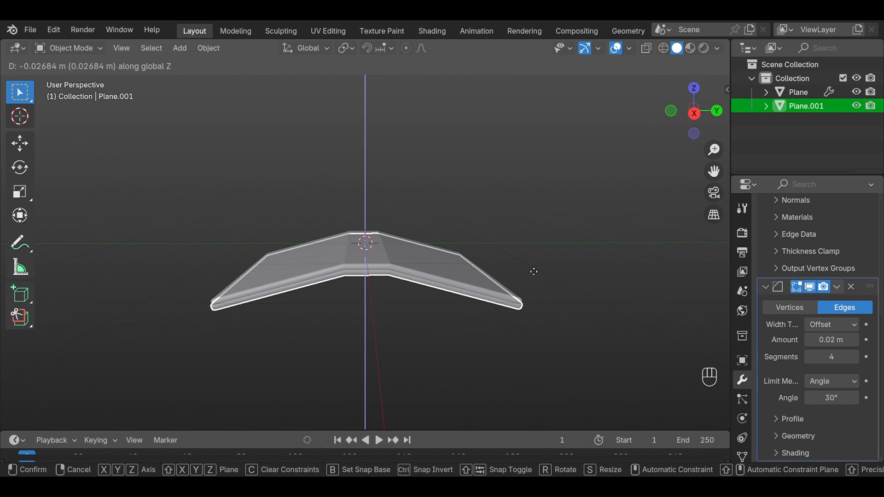
left_click(531, 268)
key("Escape")
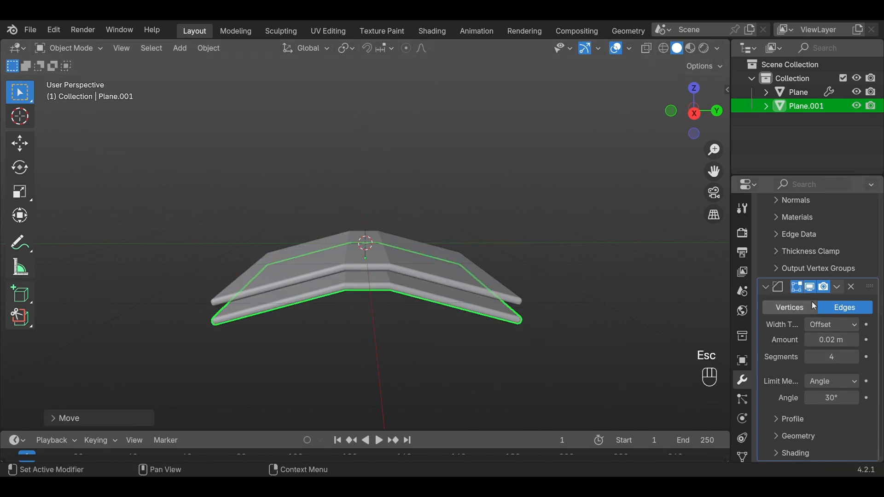
Set the lower copy's Solidify thickness to 0.03 m and raise it along Z until it sits just beneath the original.
scroll(811, 302, "up", 5)
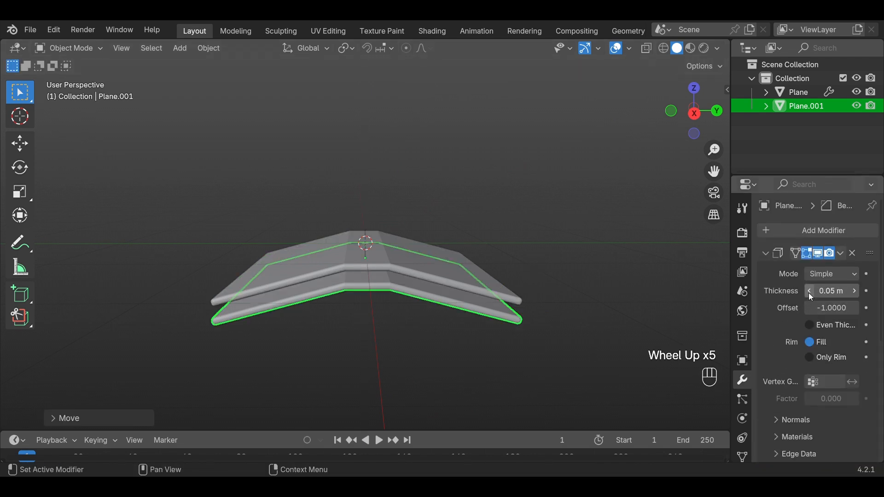
left_click(810, 291)
left_click(809, 292)
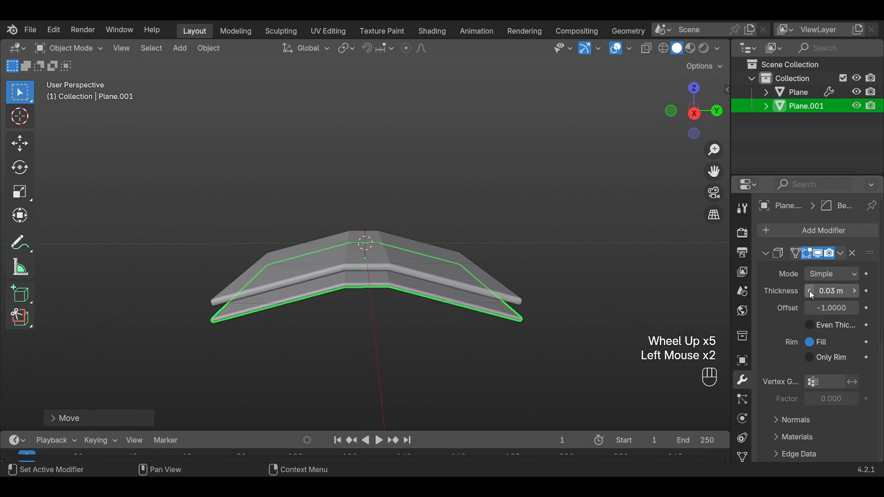
key("g")
key("z")
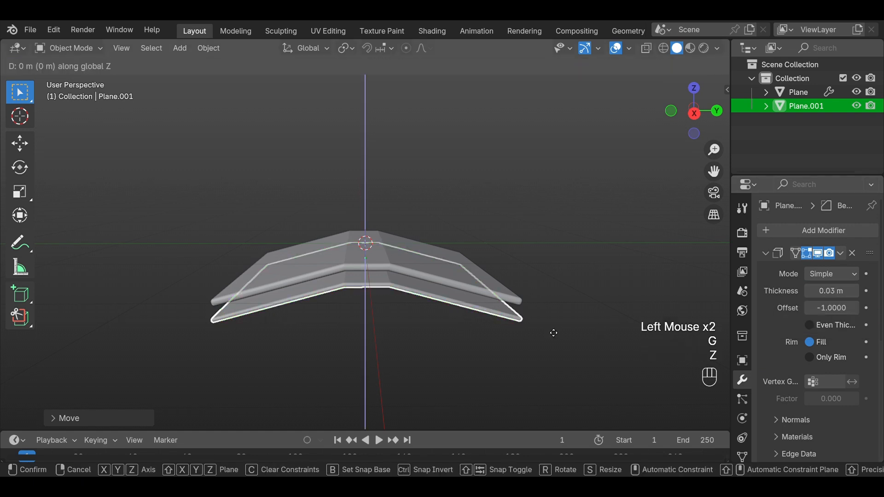
left_click(554, 324)
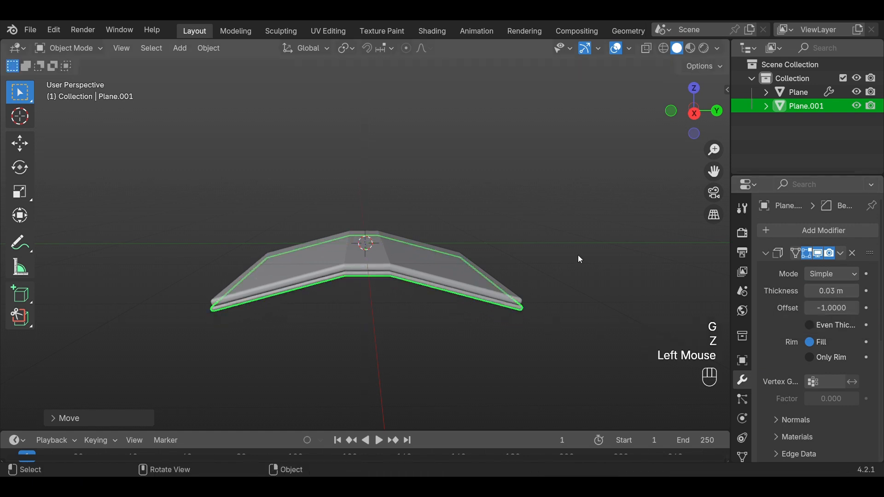
In side view, scale the lower copy down slightly and move it up a little along Z against the upper plane.
left_click(697, 116)
scroll(460, 248, "up", 2)
key("s")
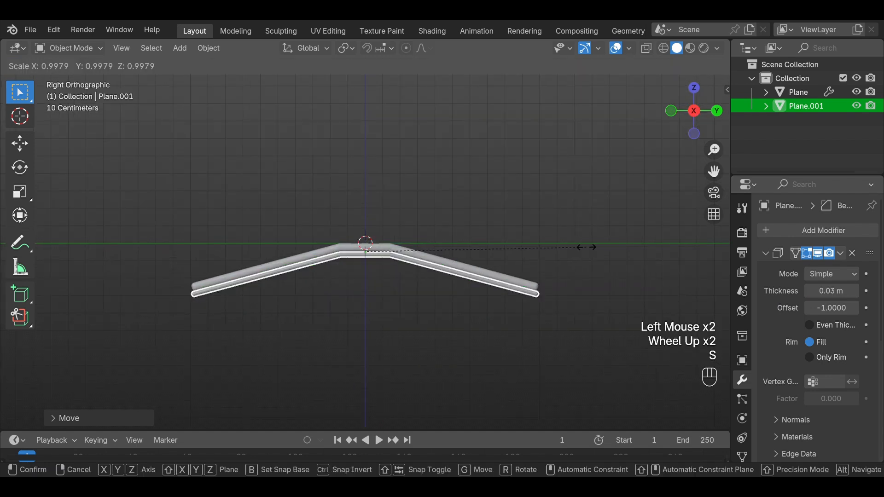
left_click(580, 253)
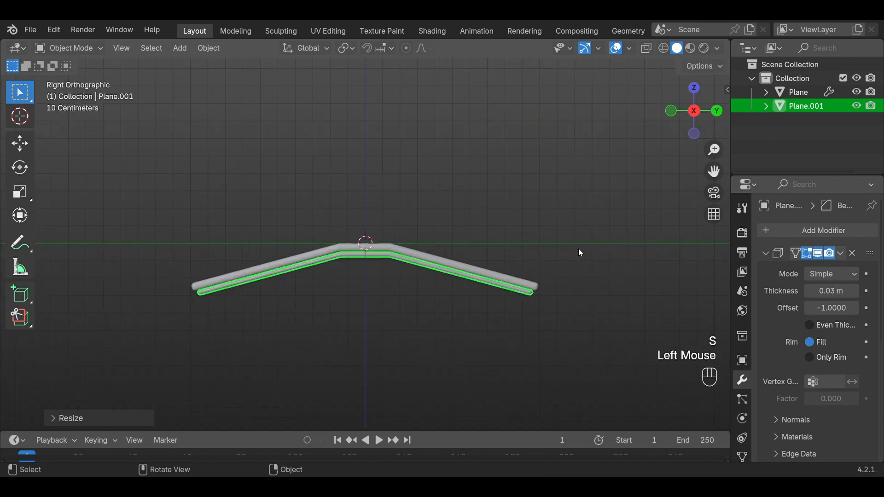
key("g")
key("z")
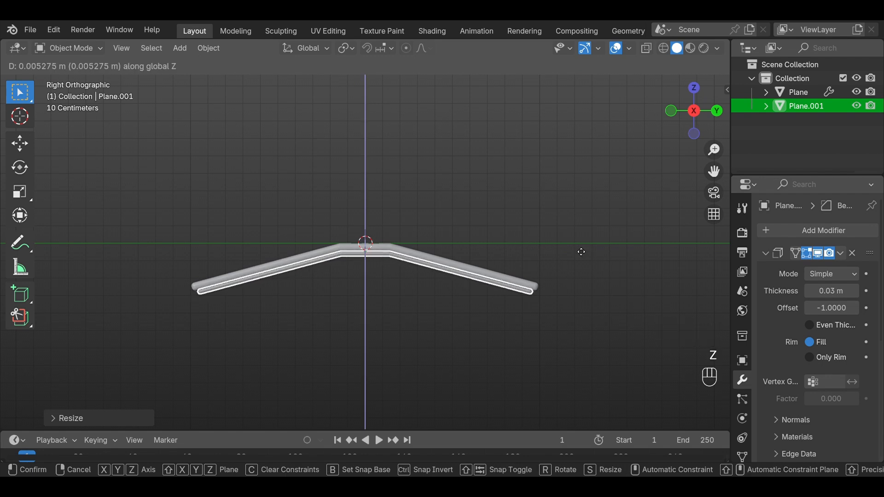
left_click(578, 248)
key("ctrl+KP_3")
left_click(484, 326)
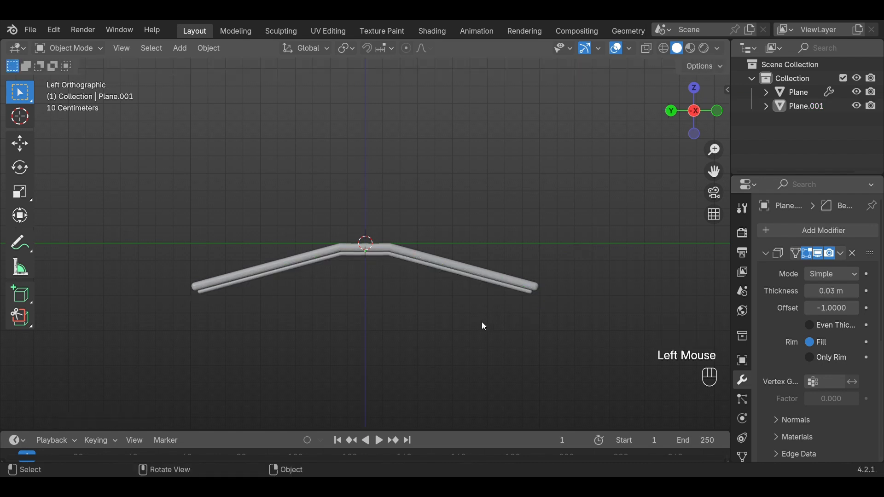
Add an Array modifier to the lower plane copy.
left_click(386, 254)
left_click(399, 258)
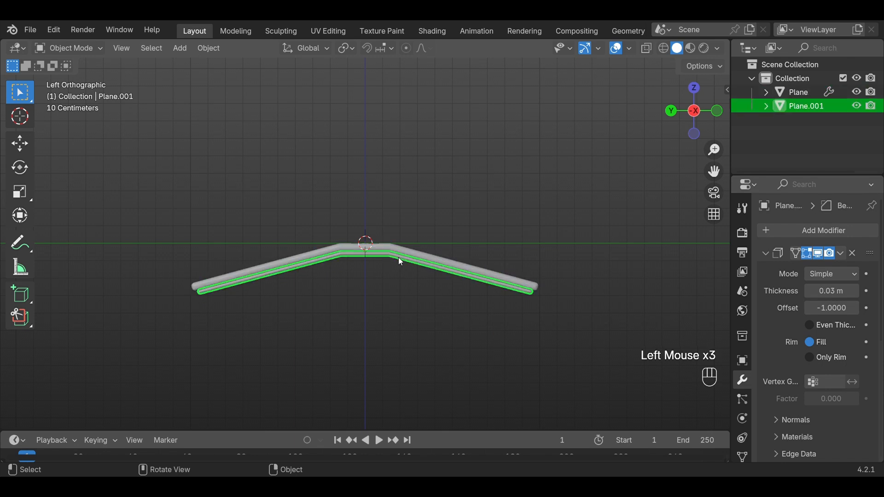
left_click(805, 231)
mouse_move(748, 226)
left_click(658, 228)
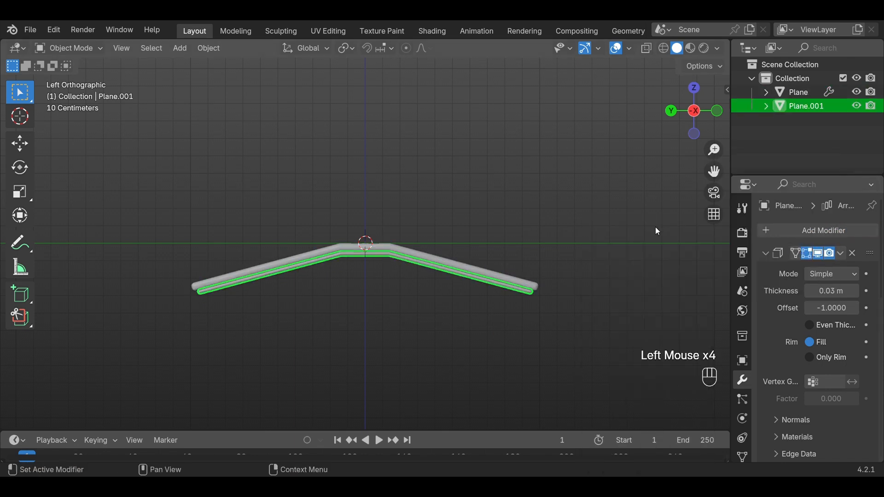
scroll(855, 316, "down", 8)
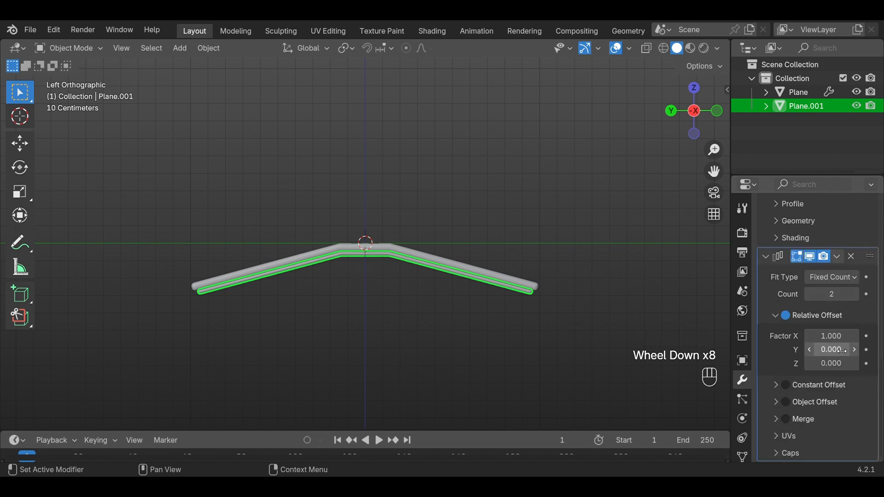
scroll(574, 313, "down", 1)
middle_click_drag(574, 313, 538, 357)
scroll(529, 328, "down", 2)
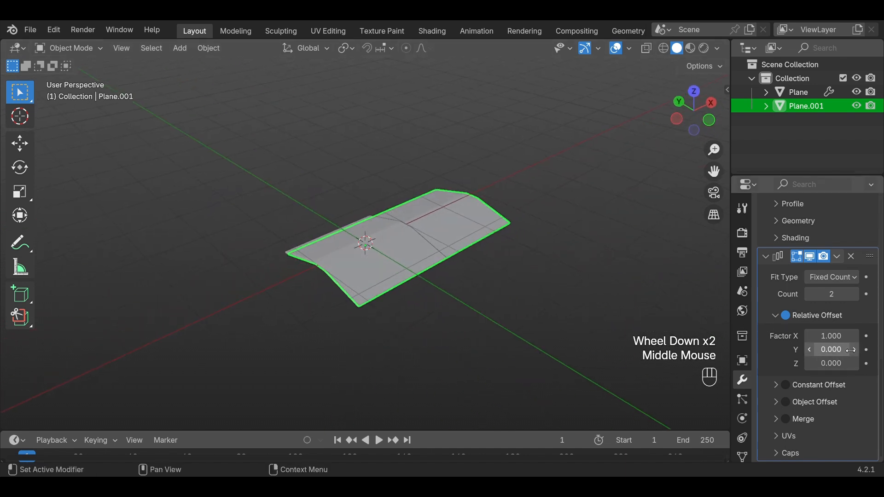
Set the lower plane's Array relative offset factors to 0 on X and -0.1 on Z.
left_click(842, 337)
type("0")
key("Return")
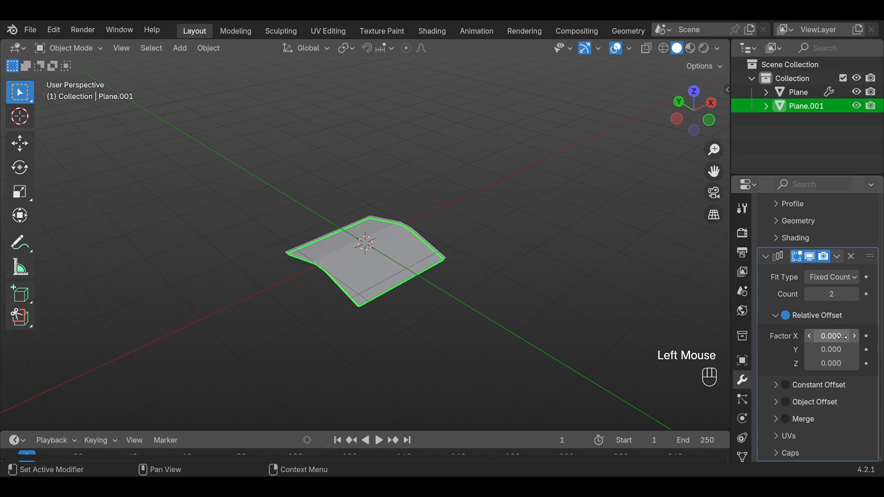
left_click(841, 363)
type("-0.15")
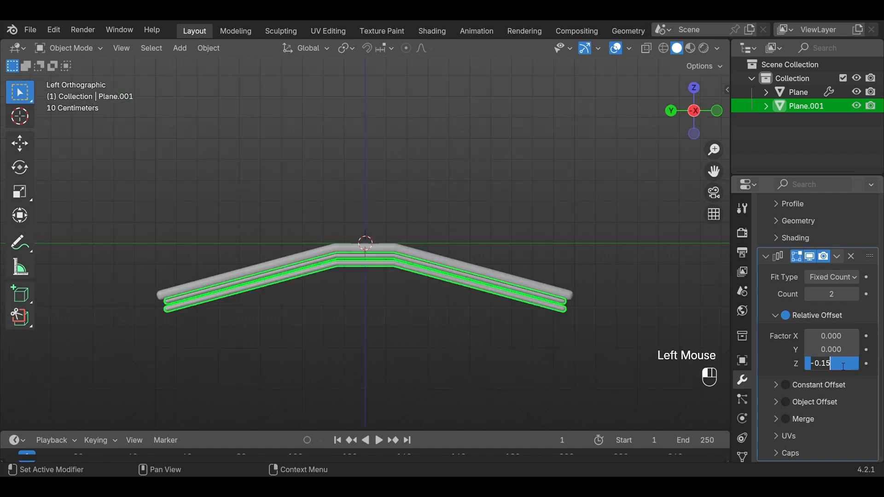
key("BackSpace")
key("BackSpace")
key("BackSpace")
key("BackSpace")
type("0.1")
key("Return")
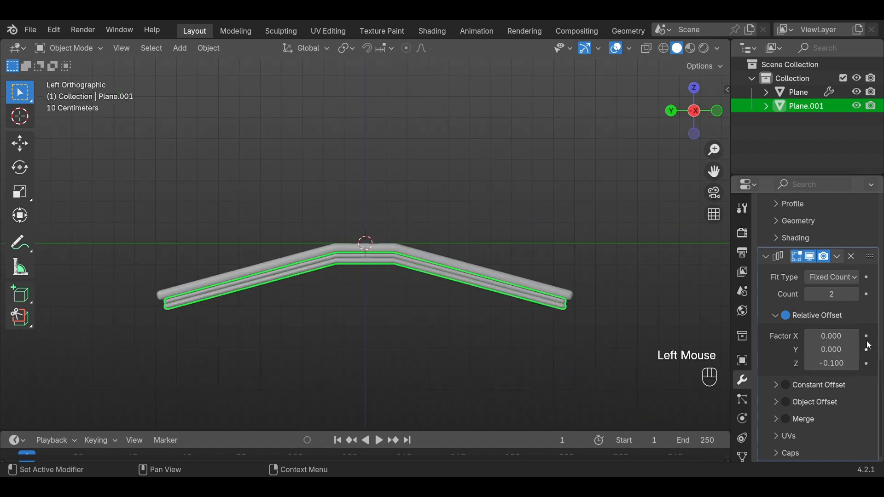
Raise the Array count of the lower plane to 7 and deselect it.
left_click(855, 295)
left_click(855, 295)
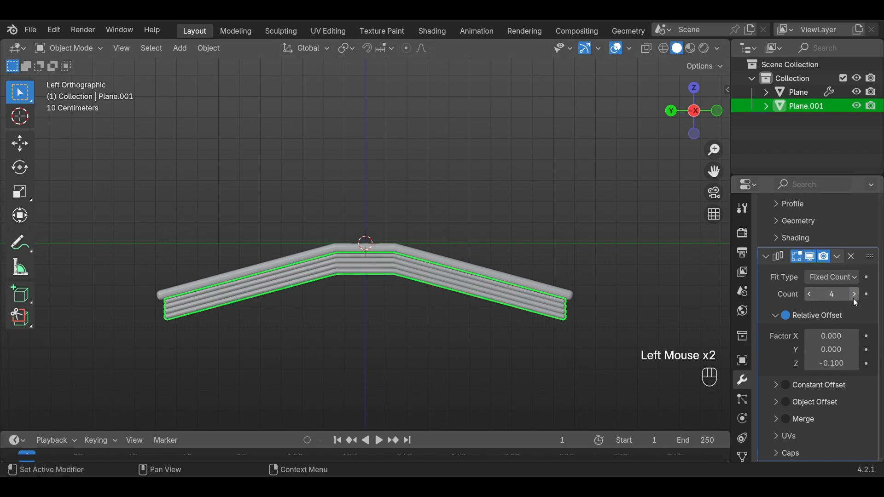
left_click(854, 299)
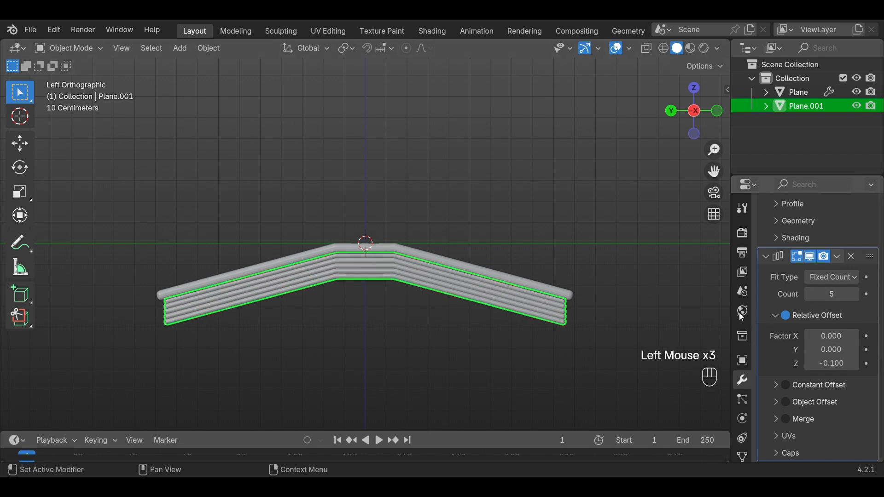
left_click(418, 349)
middle_click_drag(418, 349, 461, 341)
left_click(855, 295)
left_click(855, 295)
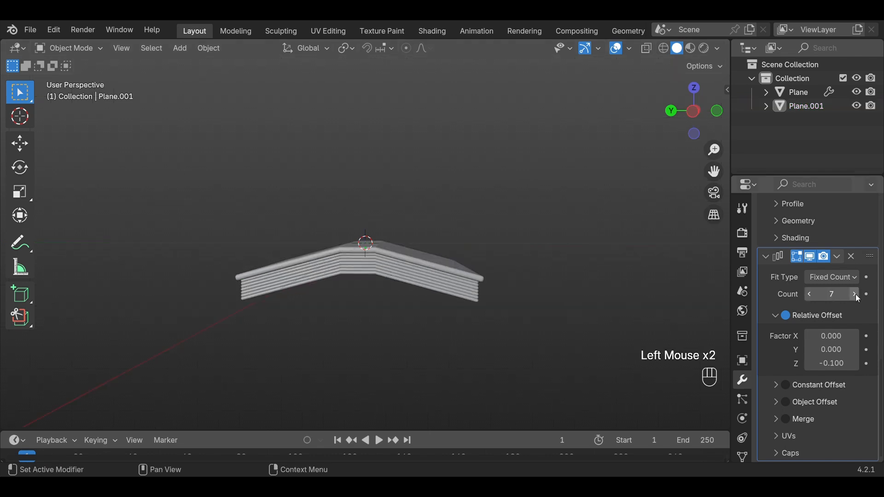
left_click(594, 278)
In Material Preview, give the top plane a new material with a yellow base colour, about hue 0.159, saturation 0.937, value 0.801.
middle_click_drag(614, 273, 665, 216)
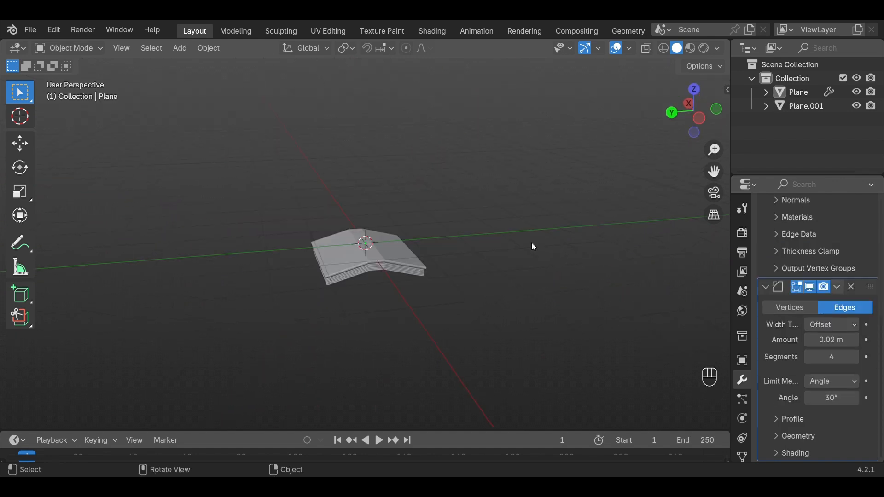
left_click(690, 49)
left_click(398, 255)
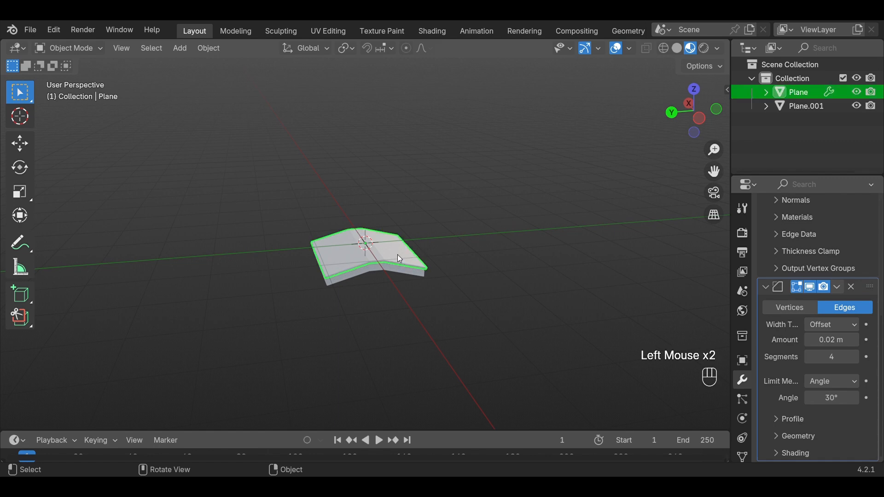
scroll(739, 374, "down", 3)
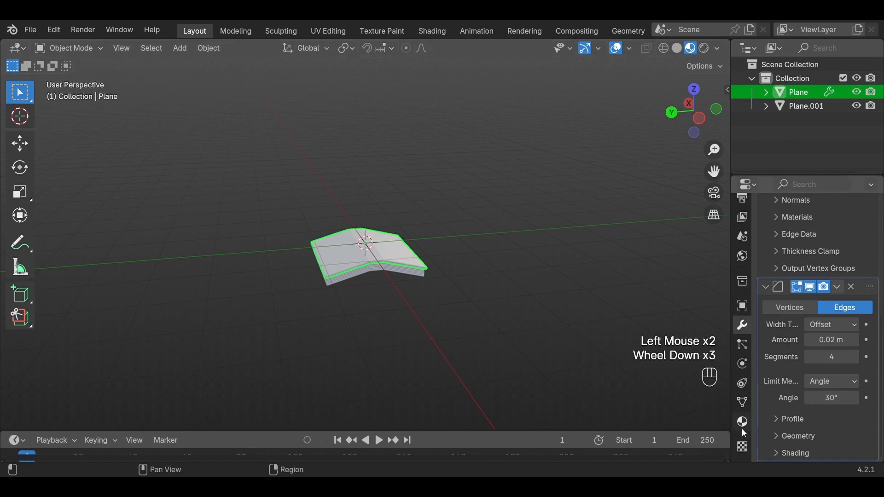
left_click(742, 428)
left_click(803, 290)
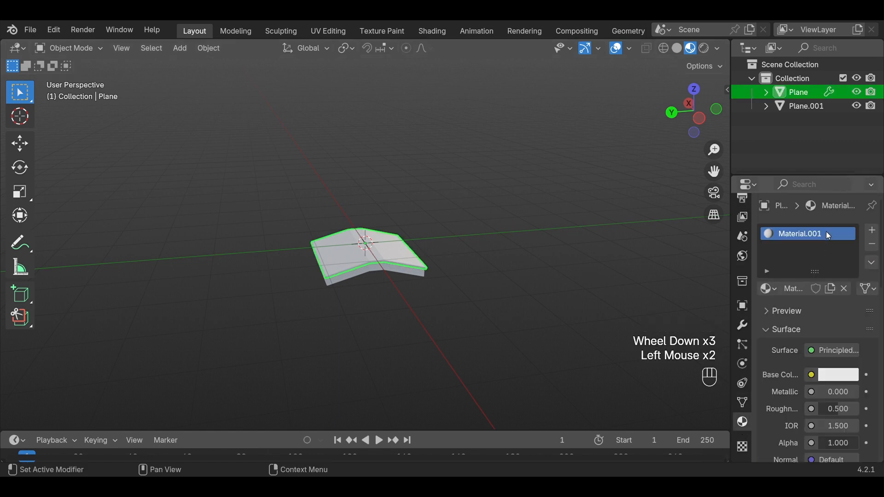
left_click(845, 374)
mouse_move(775, 215)
left_mouse_down()
mouse_move(731, 239)
mouse_move(713, 237)
mouse_move(725, 243)
left_mouse_up()
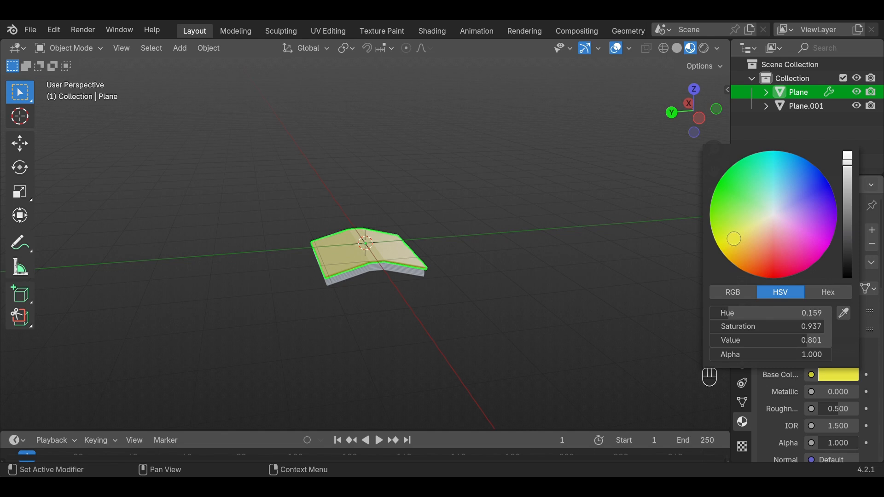
Set the yellow material's roughness to 0.75 and deselect the top plane.
middle_click_drag(519, 308, 484, 290)
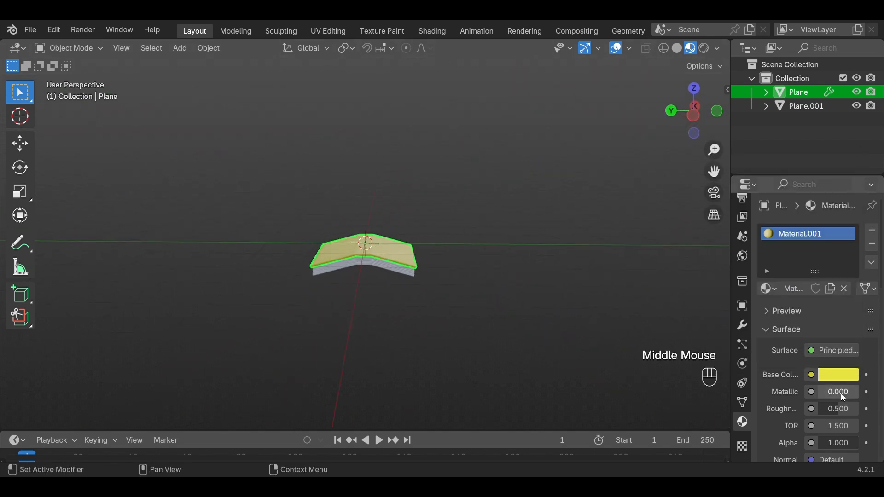
left_click_drag(830, 408, 840, 408)
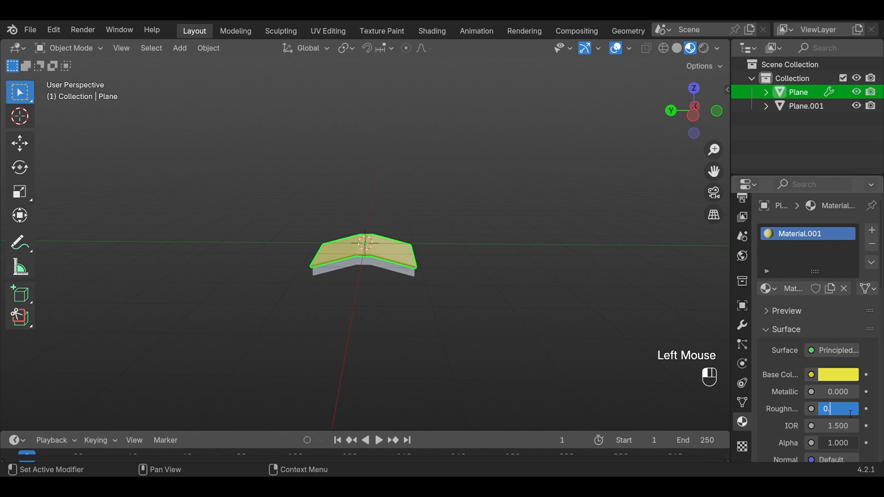
double_click(471, 290)
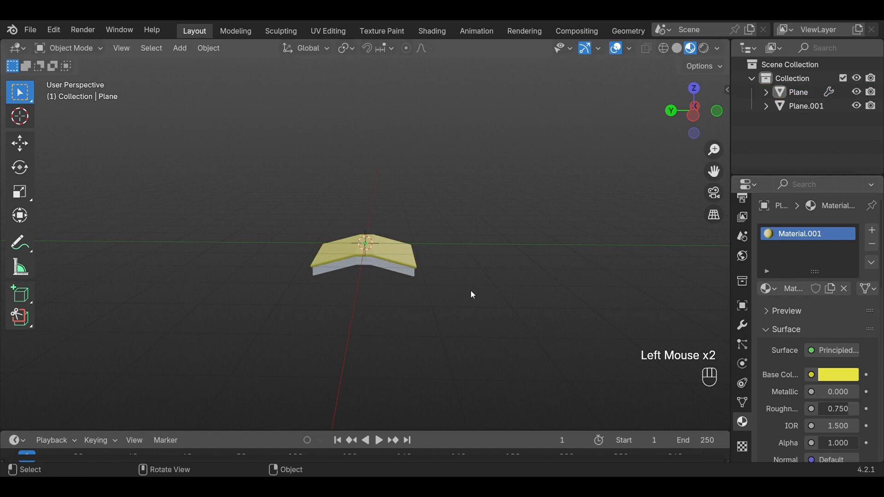
Give the arrayed lower layers a new material and darken its base colour to a grey with value about 0.35.
middle_click_drag(473, 290, 469, 261)
scroll(464, 264, "up", 5)
left_click(469, 254)
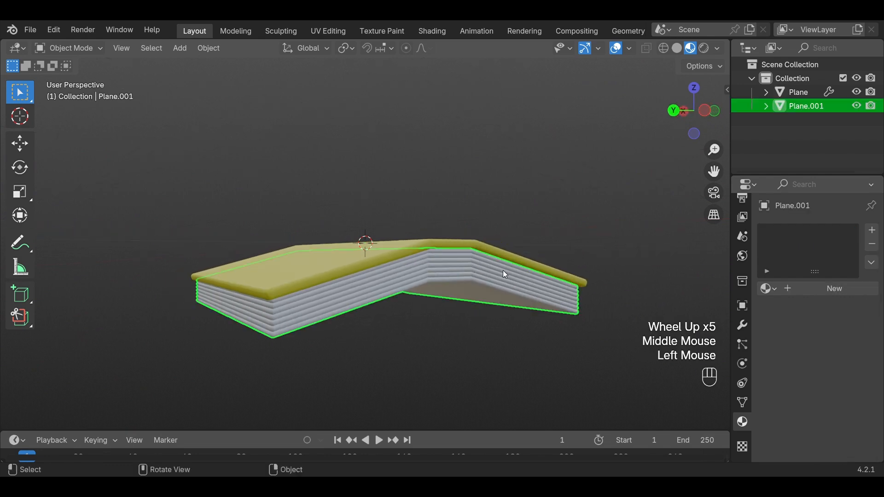
left_click(798, 289)
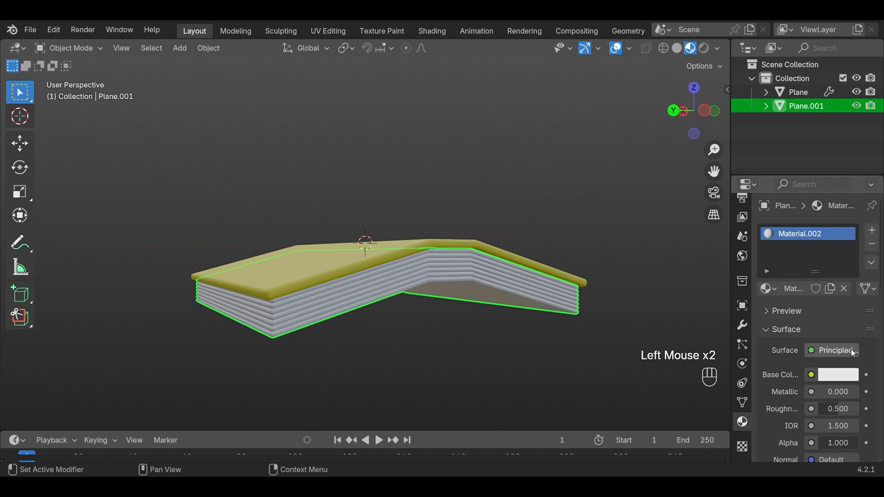
left_click(841, 376)
left_click_drag(850, 164, 850, 197)
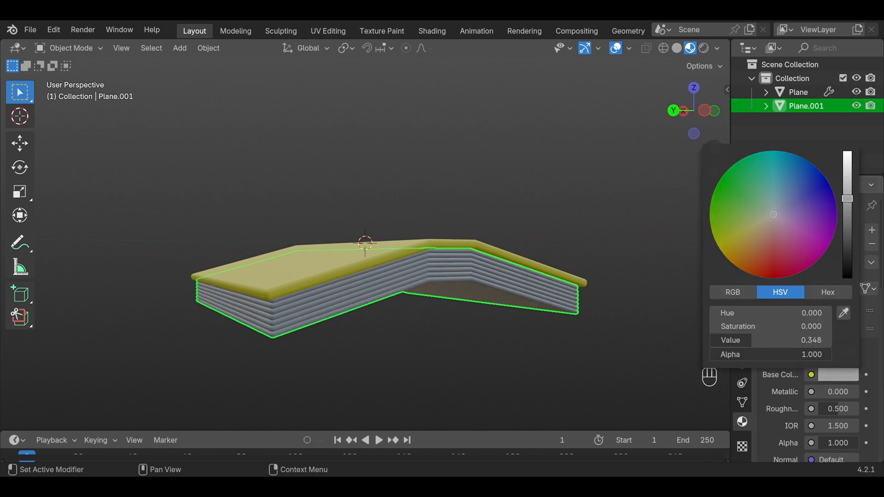
left_click(599, 225)
scroll(581, 229, "down", 2)
middle_click_drag(581, 229, 515, 311)
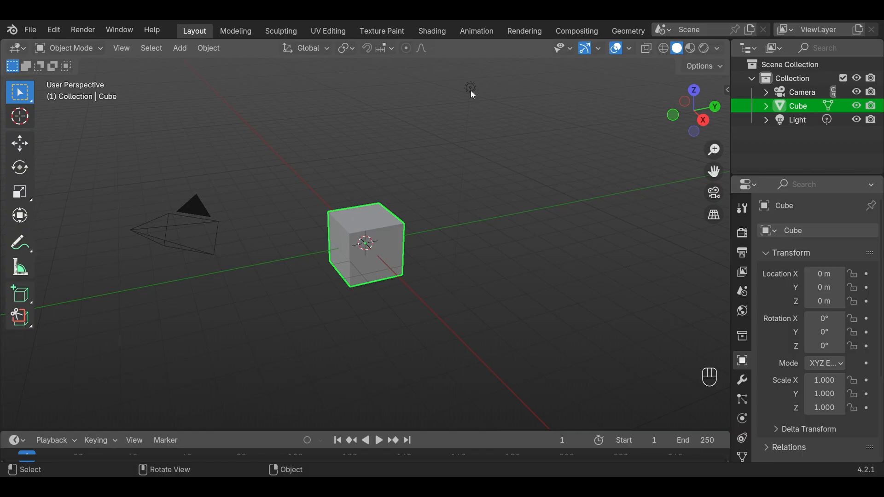
Delete the default camera and light from the new scene.
left_click(472, 92)
left_click(189, 206, "shift")
key("x")
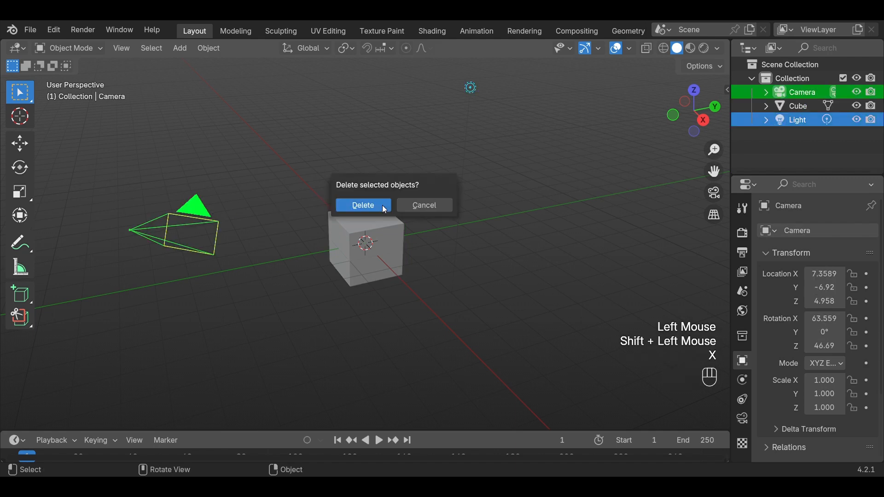
left_click(382, 205)
Stretch the default cube along the Y axis to a scale of about 3.2.
left_click(383, 240)
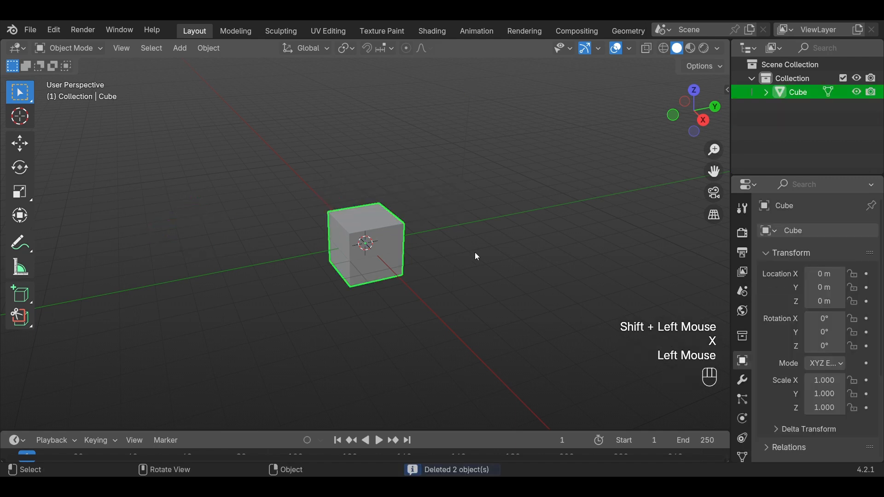
key("s")
key("y")
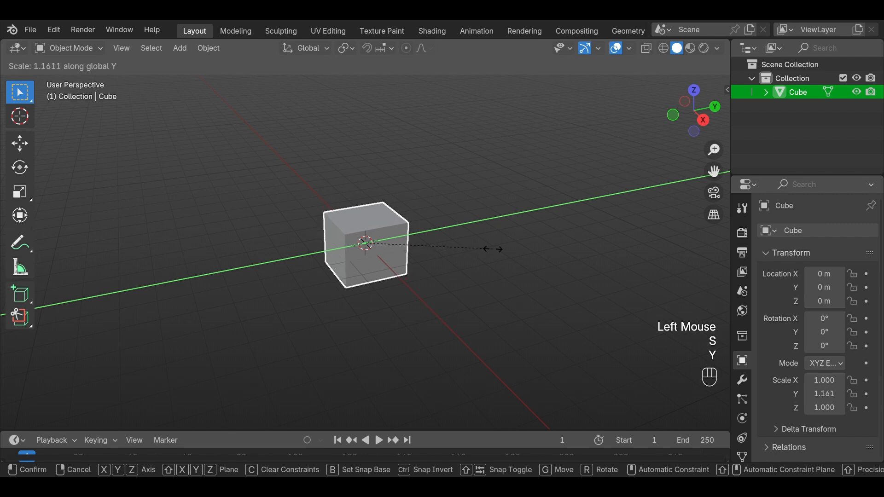
left_click(712, 194)
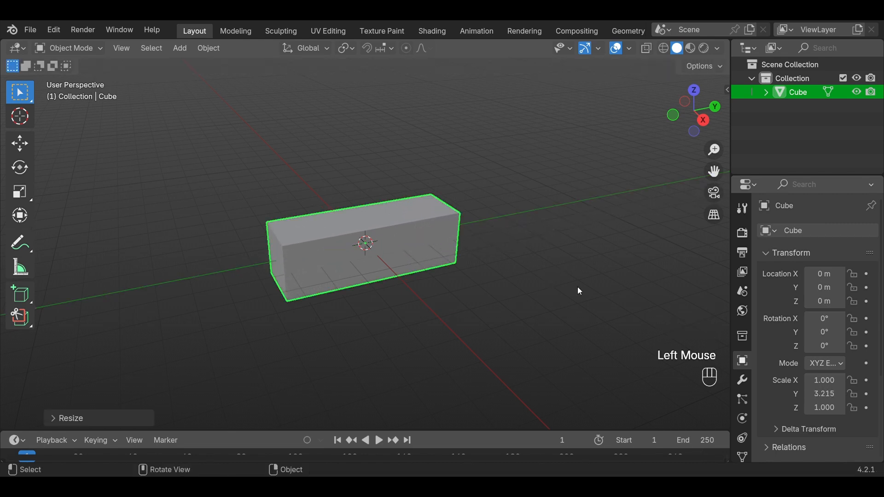
Add a Bevel modifier to the stretched cube and apply the cube's scale.
left_click(743, 381)
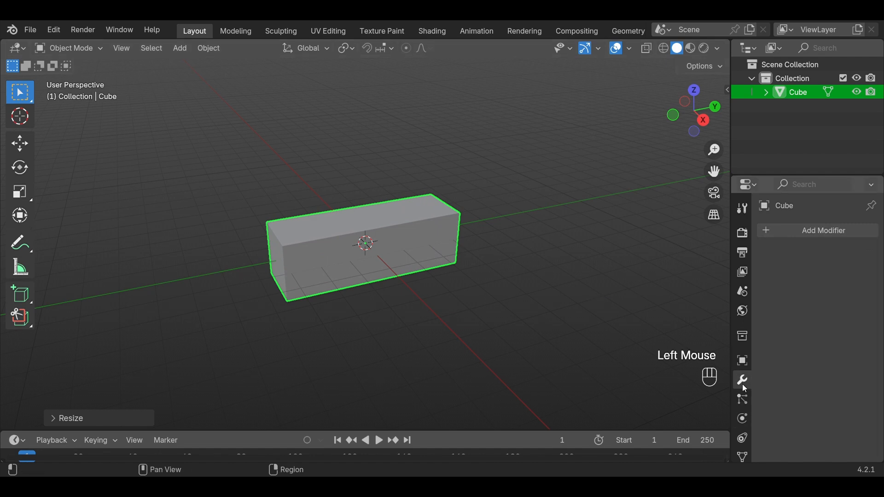
left_click(788, 232)
mouse_move(788, 233)
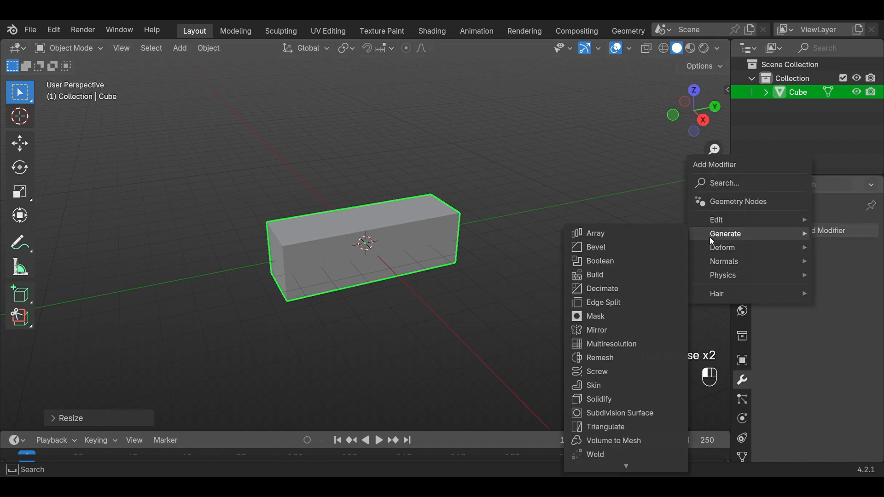
left_click(613, 249)
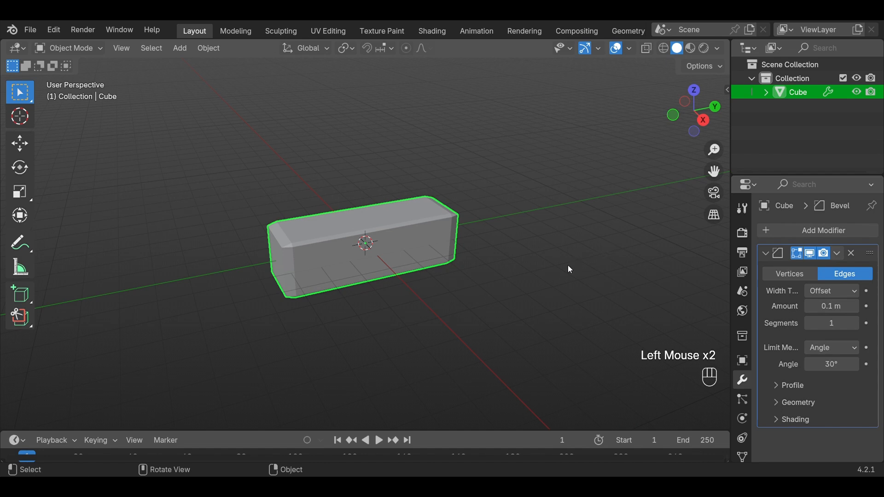
key("ctrl+a")
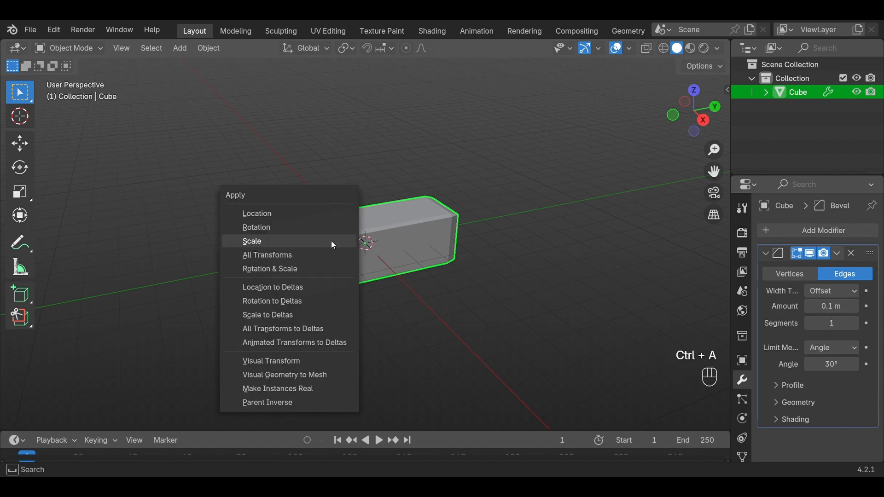
left_click(330, 240)
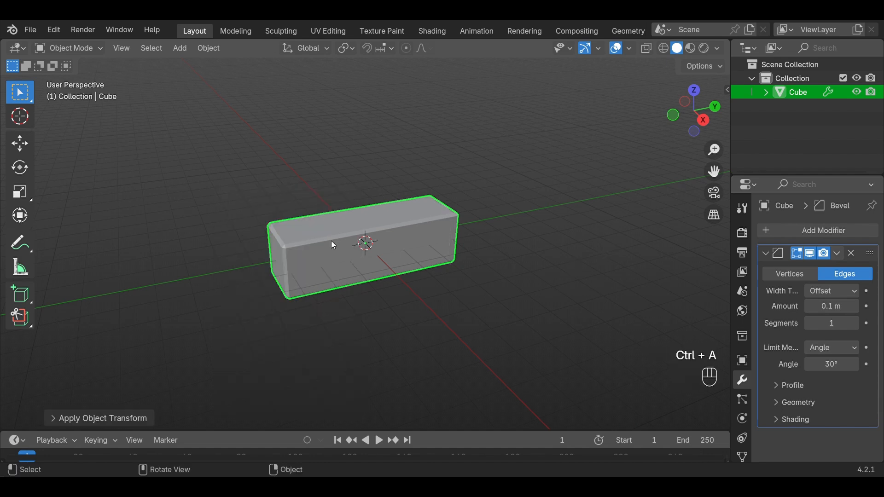
Set the cube's Bevel amount to 0.2 m with 5 segments.
left_click(840, 313)
type("0.2")
key("Return")
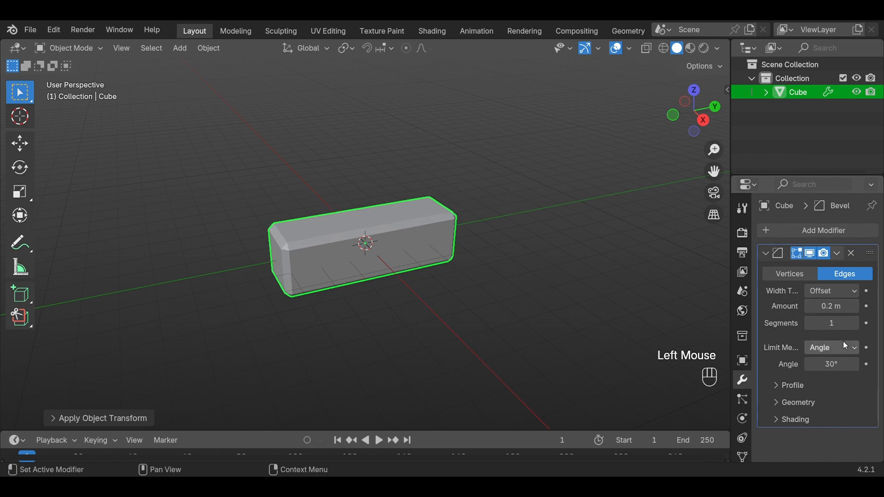
left_click(855, 324)
left_click(855, 323)
left_click(855, 323)
left_click(855, 324)
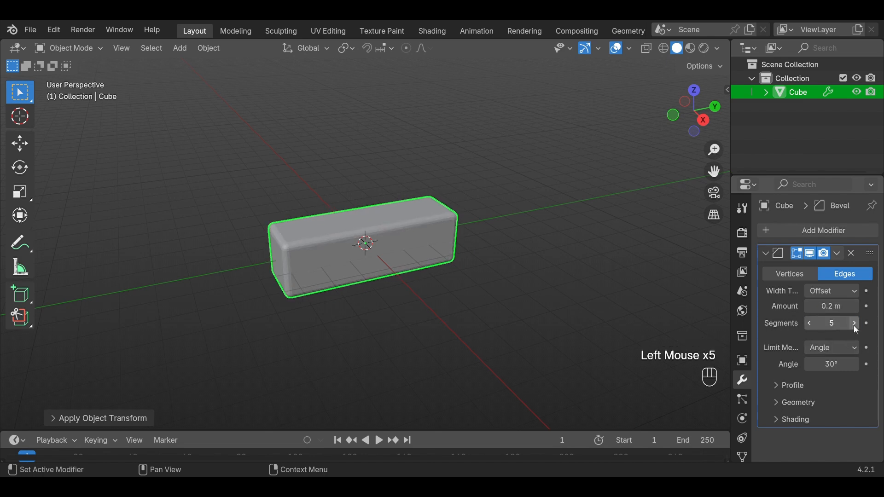
Apply Shade Smooth to the bevelled block and deselect it.
left_click(533, 272)
left_click(427, 242)
right_click(427, 242)
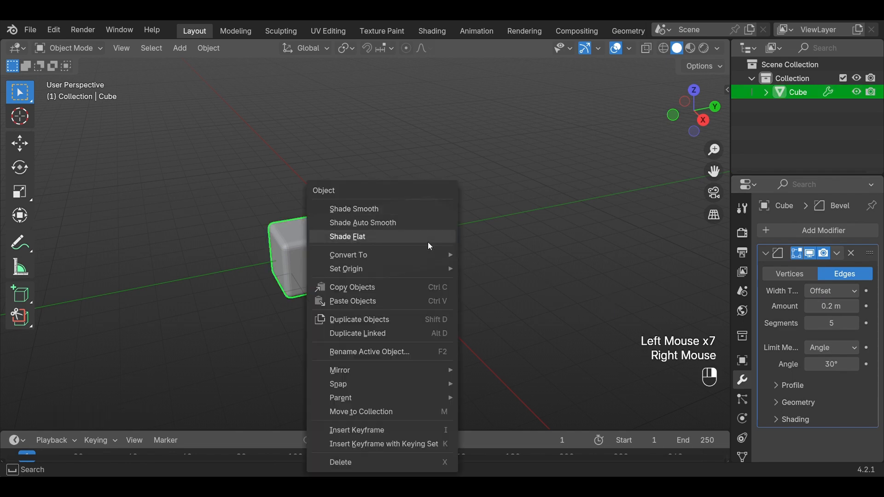
left_click(390, 212)
left_click(510, 274)
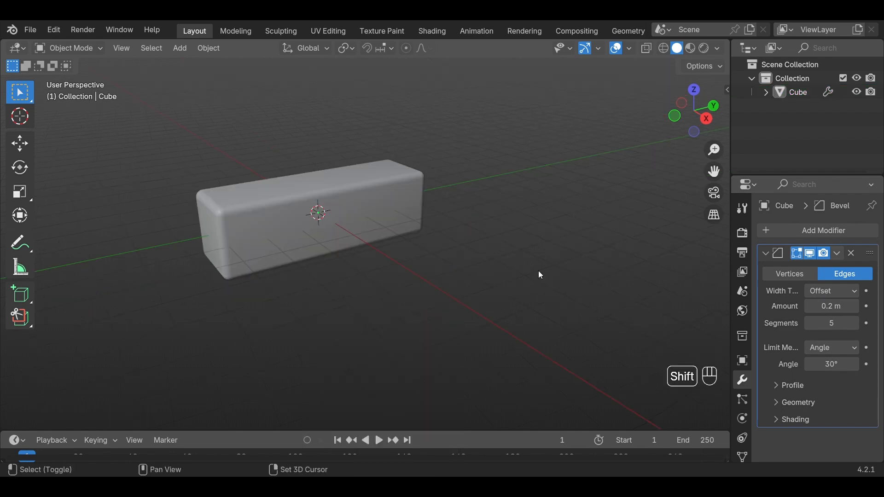
Add a second cube mesh at the block's centre and scale it down uniformly to about half size.
key("shift+a")
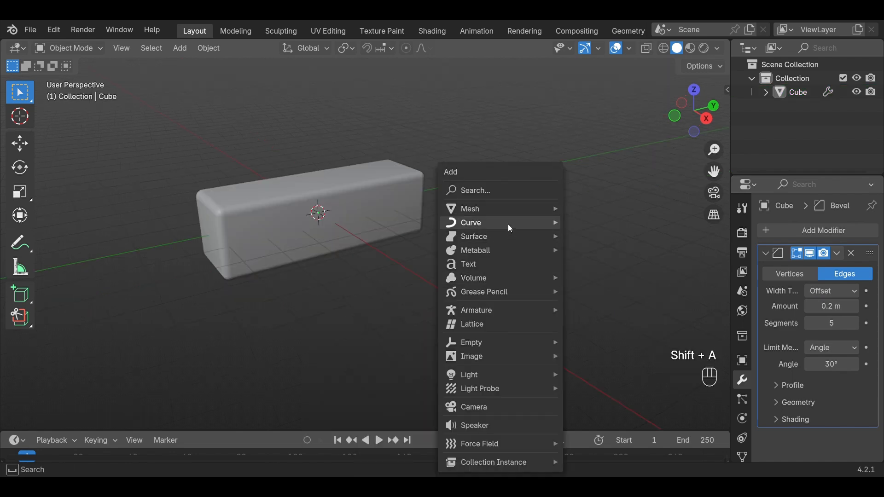
mouse_move(504, 211)
left_click(598, 222)
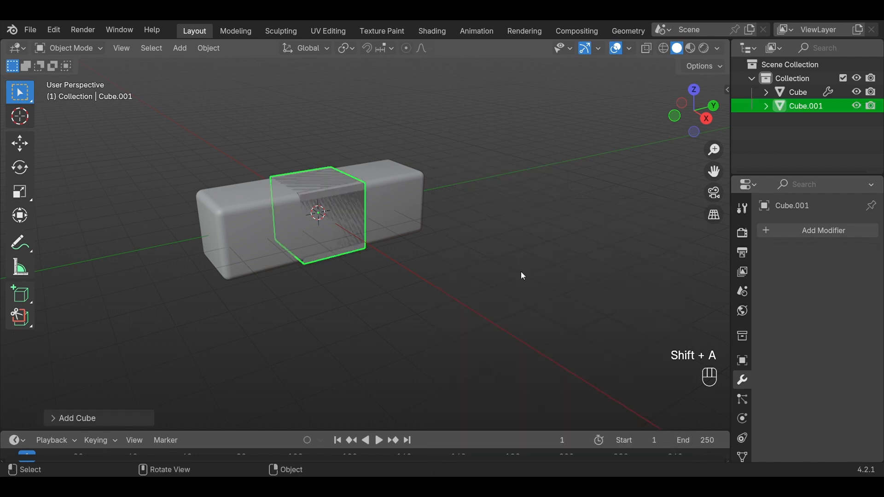
key("s")
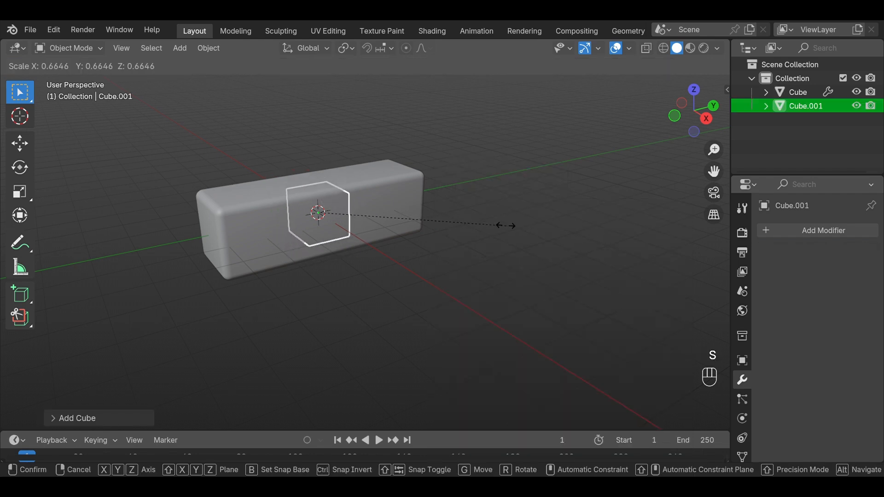
left_click(458, 222)
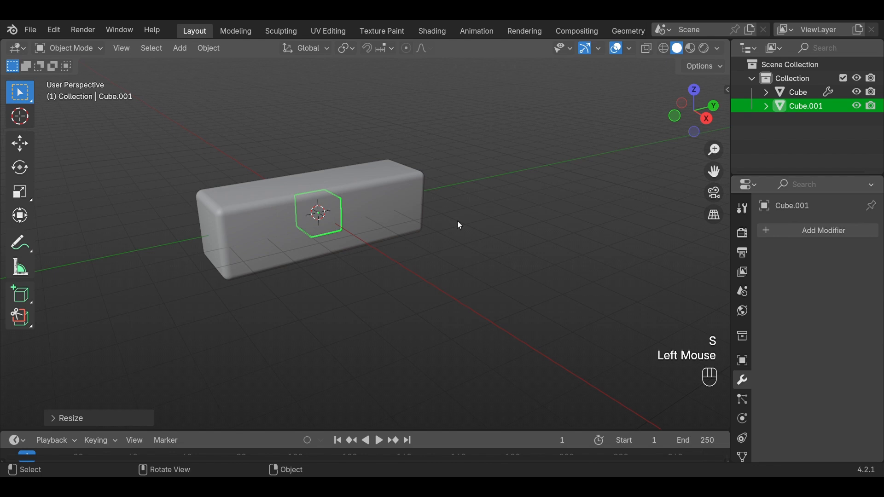
Move the small cube along X out of the block's +X side and add a Bevel modifier to it.
key("g")
key("x")
left_click(506, 245)
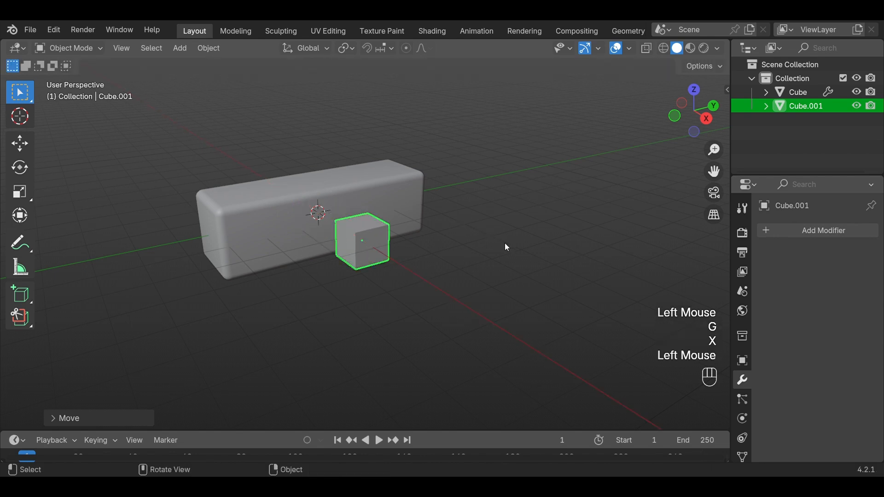
left_click(780, 234)
mouse_move(748, 238)
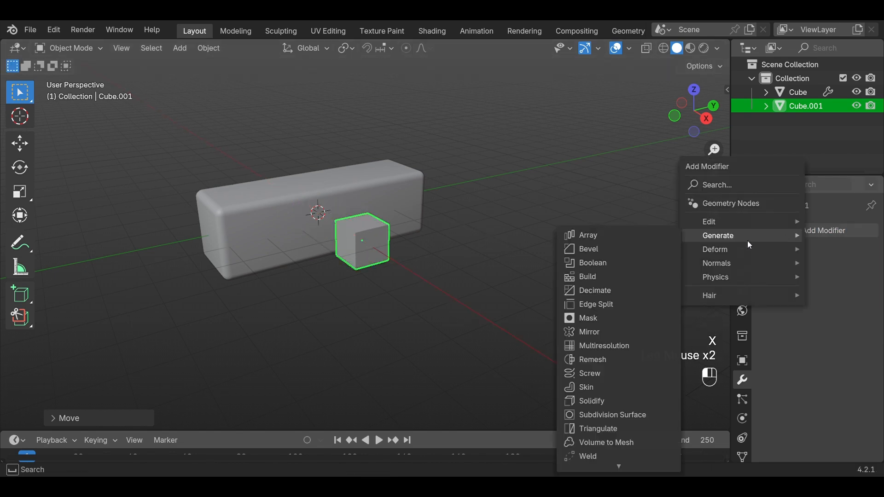
left_click(659, 252)
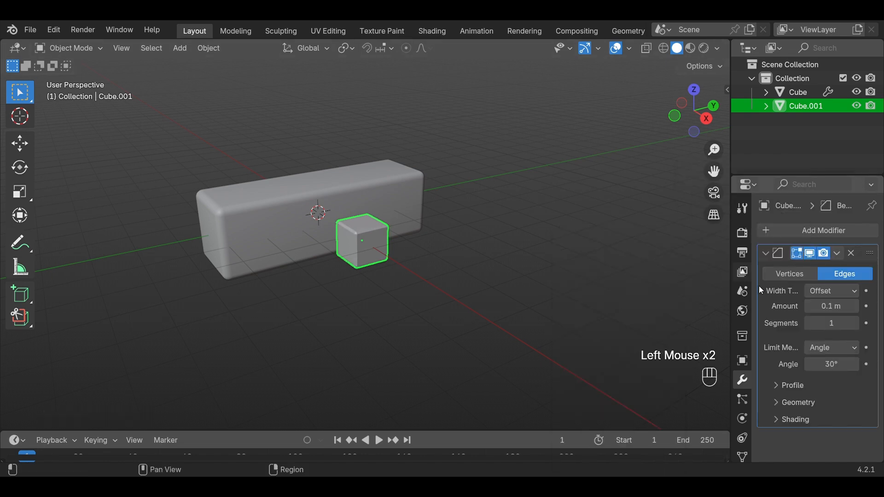
Set the small cube's Bevel amount to 0.2 m with 5 segments and apply Shade Smooth.
left_click(829, 307)
type("0.")
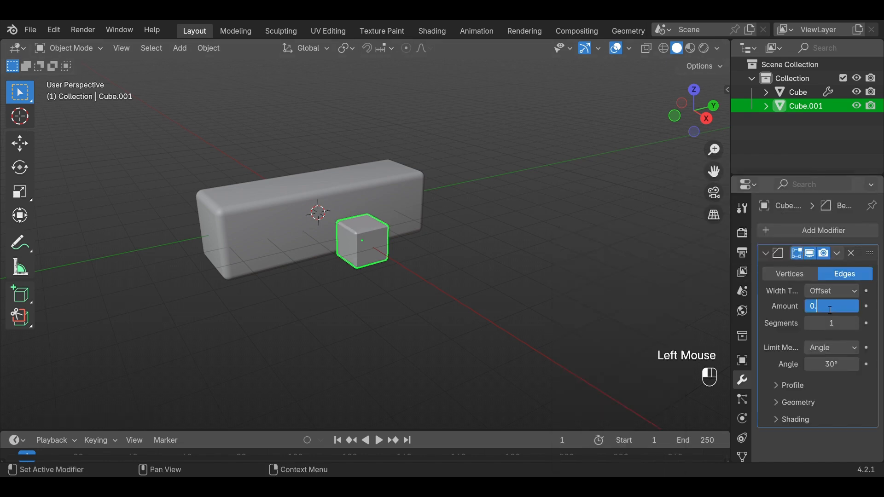
type("2")
key("Return")
left_click(850, 325)
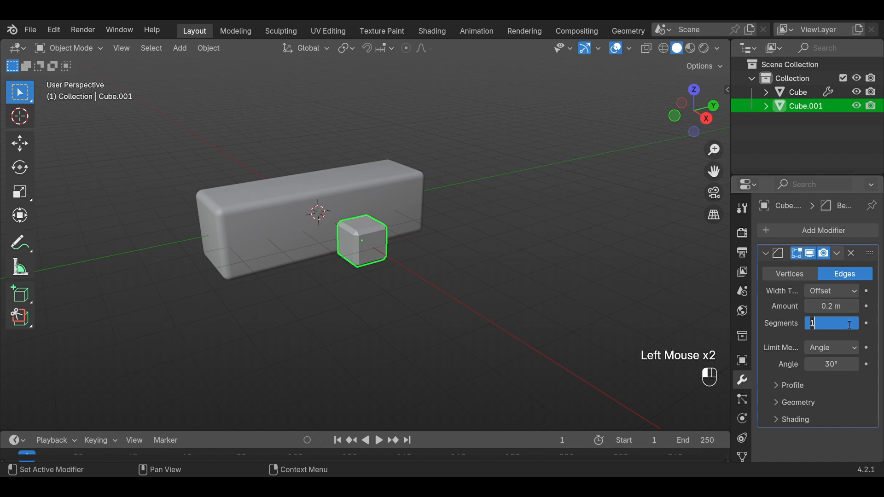
right_click(382, 245)
left_click(347, 207)
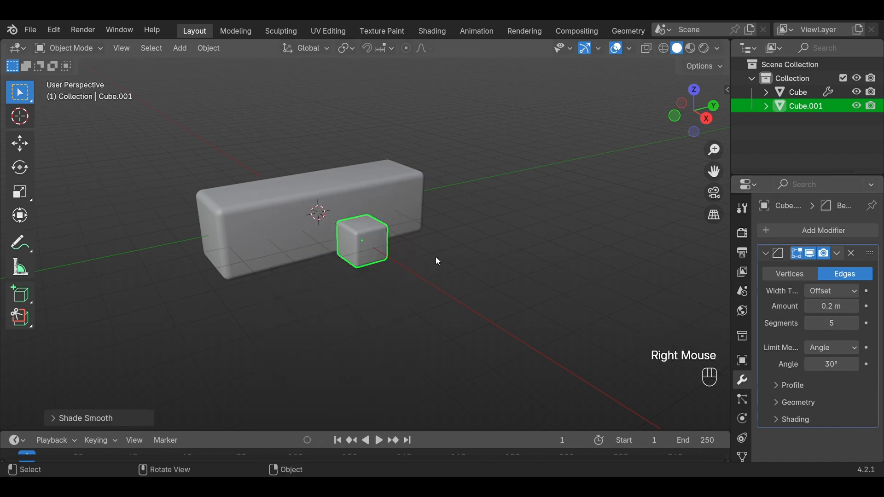
Raise the small cube along Z and move it back along X so it sits partly sunk in the block's top.
key("g")
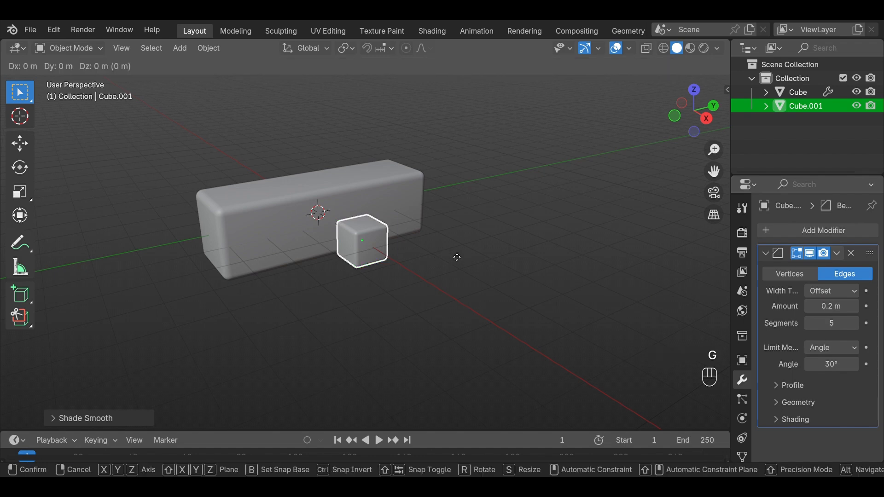
key("z")
left_click(459, 223)
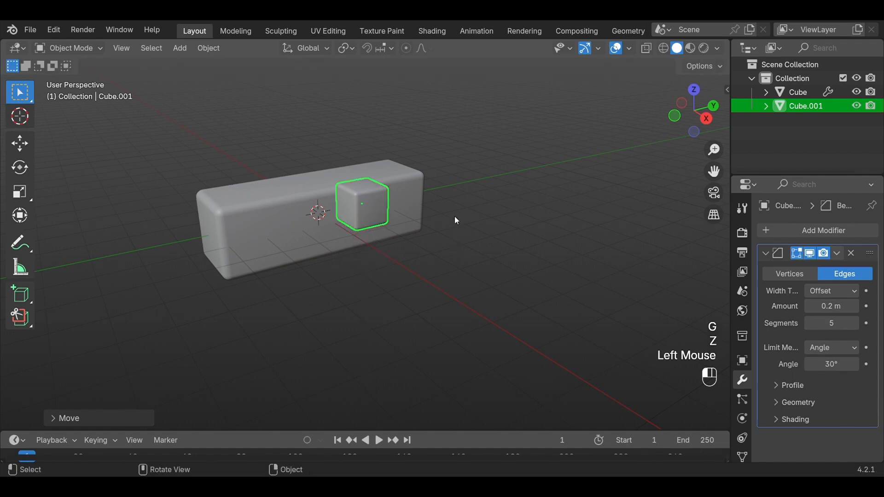
key("g")
key("x")
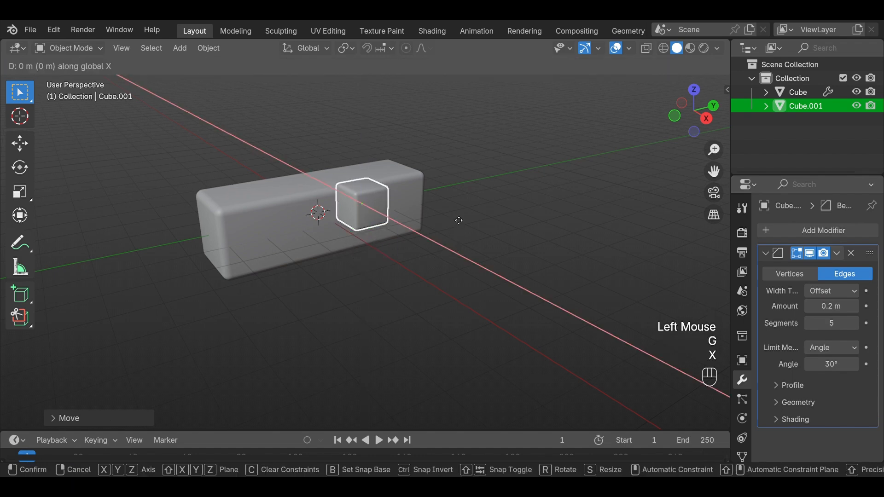
left_click(418, 202)
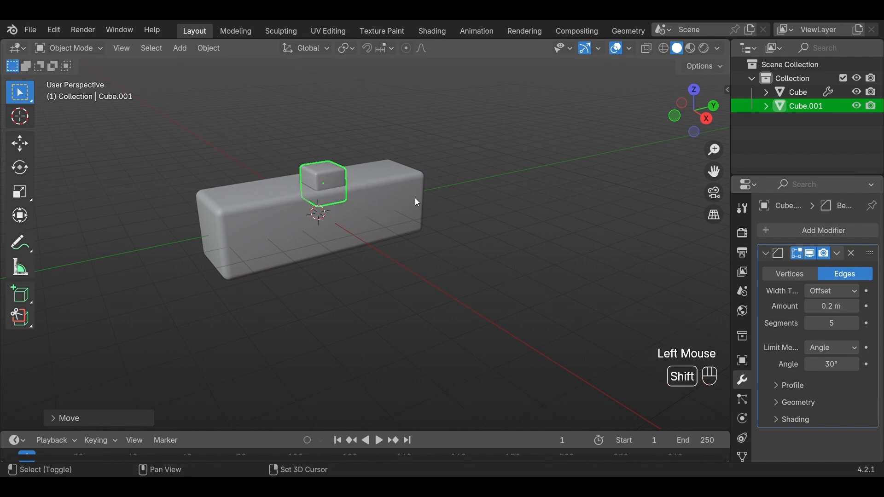
Duplicate the small cube and place the copy over the upper +X edge at the block's +Y end.
key("shift+d")
key("x")
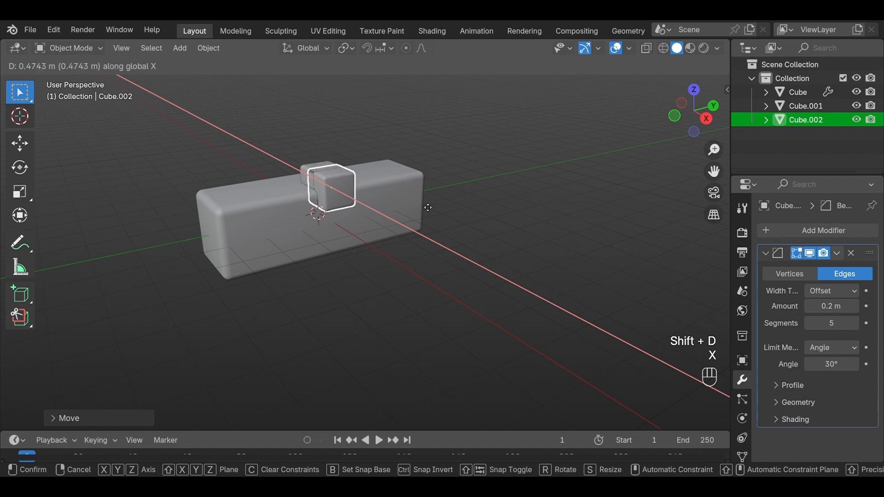
left_click(426, 208)
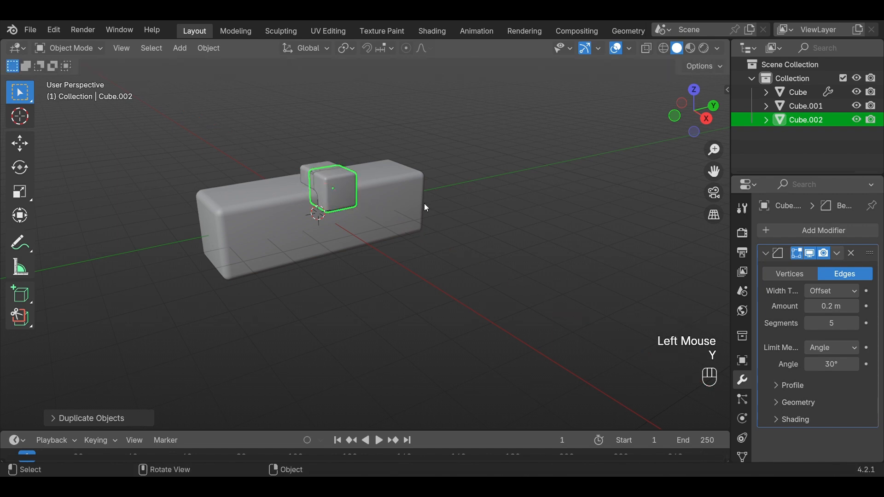
key("g")
key("y")
left_click(494, 201)
middle_click_drag(494, 217, 446, 235)
scroll(449, 224, "up", 1)
key("g")
key("z")
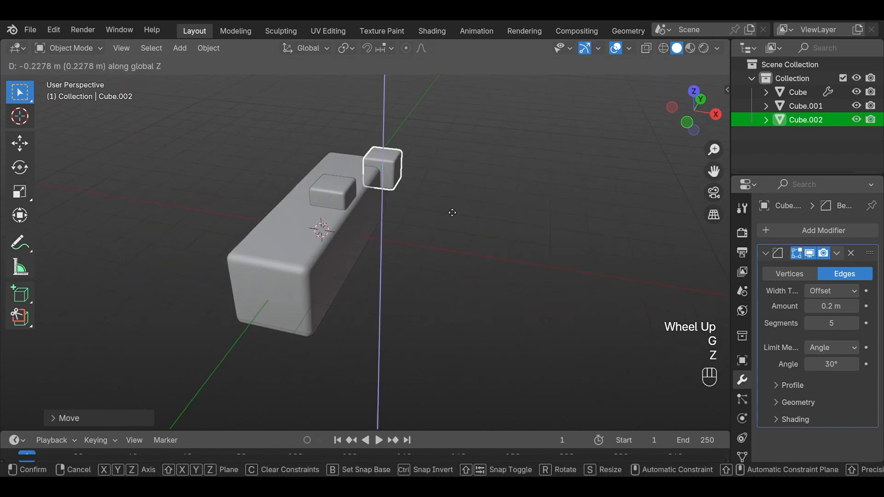
left_click(453, 219)
Duplicate the corner cube along Y toward the block's -Y end and lower the copy on the +X side.
key("shift+d")
key("y")
left_click(409, 303)
key("g")
key("z")
left_click(407, 325)
Duplicate the side cube along X to the block's opposite side and adjust the copy's height along Z.
key("shift+d")
key("x")
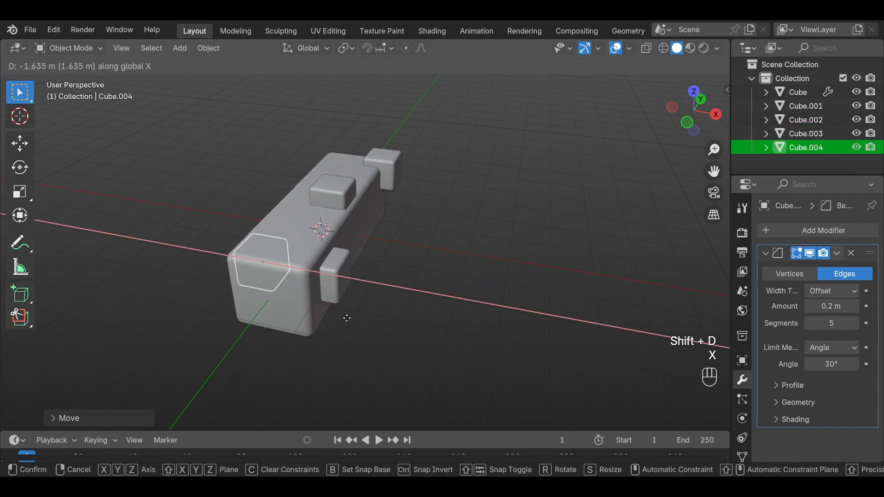
left_click(347, 317)
middle_click_drag(347, 318, 438, 301)
key("g")
key("z")
left_click(433, 297)
Duplicate the -X side cube along Y toward the +Y end and raise the copy to the block's upper edge.
key("shift+d")
left_click(368, 272)
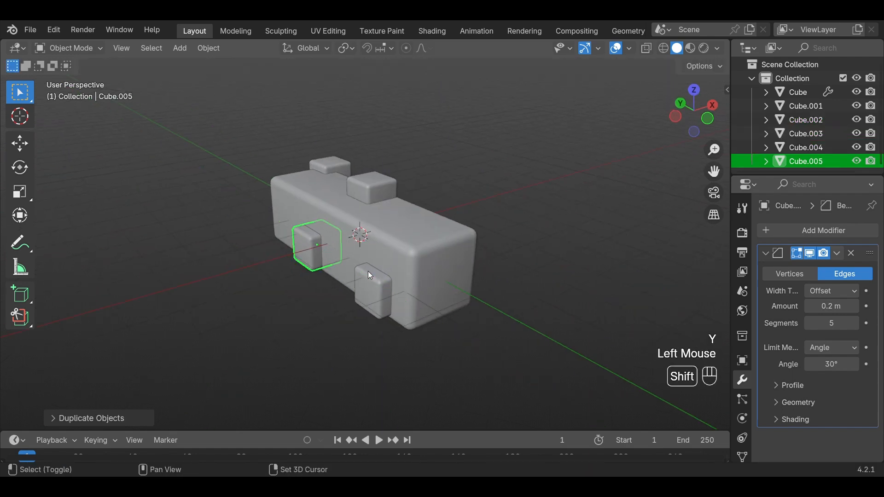
key("g")
key("z")
left_click(381, 238)
Duplicate the upper -X edge cube along Y to the -Y end and shift the copy along X into the block's top.
middle_click_drag(382, 239, 432, 286)
key("shift+d")
key("y")
left_click(571, 285)
key("g")
key("x")
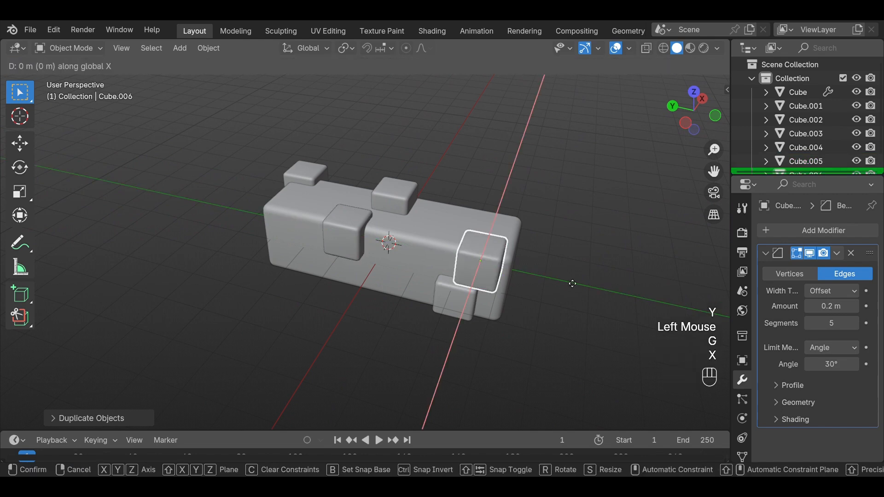
left_click(576, 263)
Duplicate the cube in the top's -Y end along Y and lower the copy onto the block's -Y end face.
scroll(576, 262, "down", 1)
middle_click_drag(576, 263, 351, 246)
left_click(414, 258)
scroll(323, 240, "up", 2)
left_click(279, 226)
key("shift+d")
key("y")
left_click(259, 229)
key("g")
key("z")
left_click(309, 322)
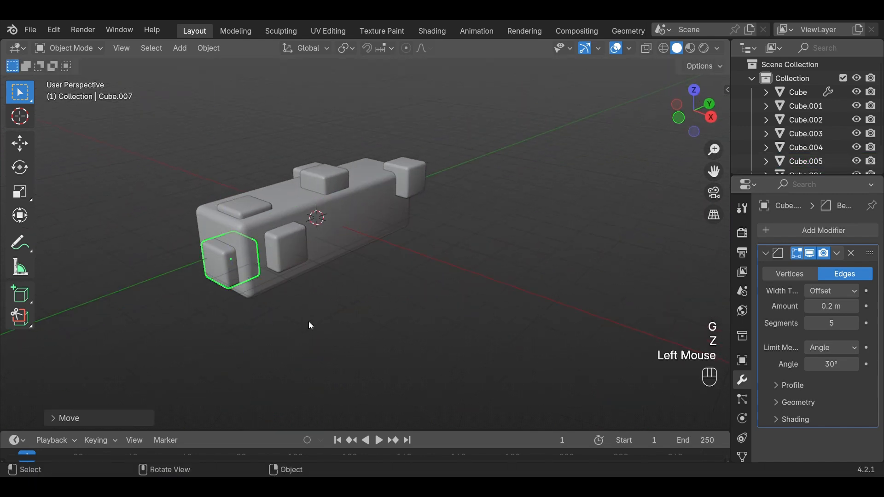
Duplicate the end-face cube along Y to the block's +Y end, lower the copy near the bottom corner, and deselect it.
key("shift+d")
key("y")
left_click(382, 236)
key("g")
key("z")
left_click(381, 265)
left_click(455, 276)
scroll(456, 272, "up", 1)
middle_click_drag(456, 267, 407, 250)
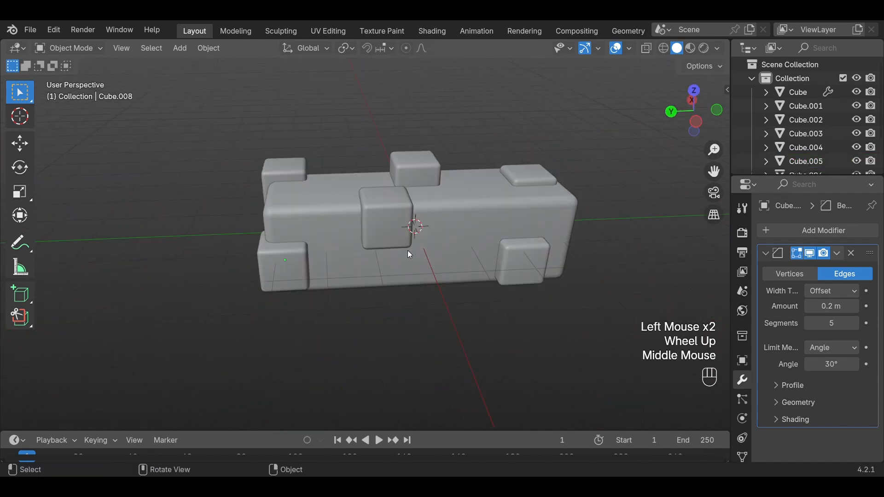
Duplicate the middle cube on the block's top, lower the copy along Z, and move it along X out of the +X side.
scroll(461, 253, "down", 2)
middle_click_drag(512, 256, 259, 245)
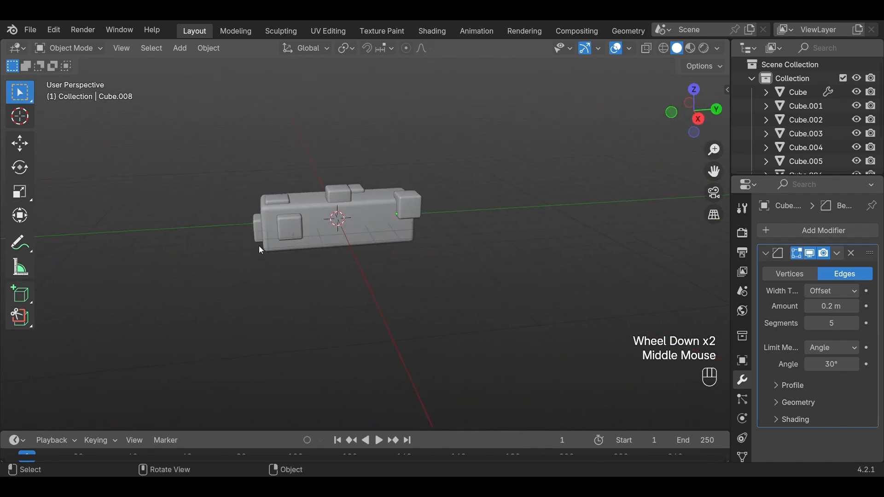
scroll(415, 219, "up", 3)
scroll(416, 218, "down", 2)
middle_click_drag(394, 267, 427, 280)
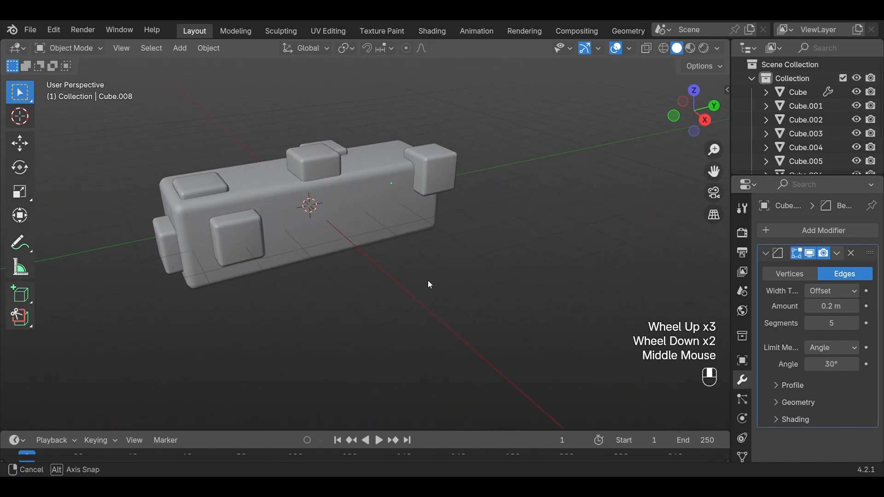
left_click(324, 172)
key("shift+d")
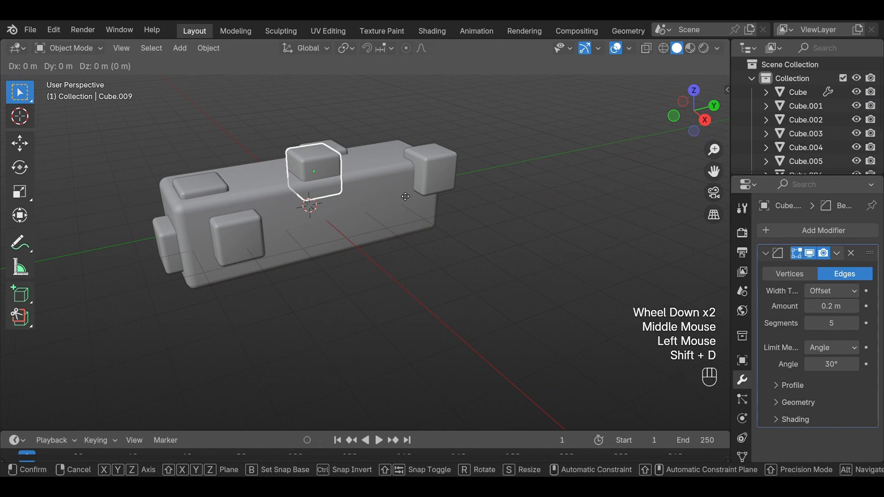
key("z")
left_click(394, 238)
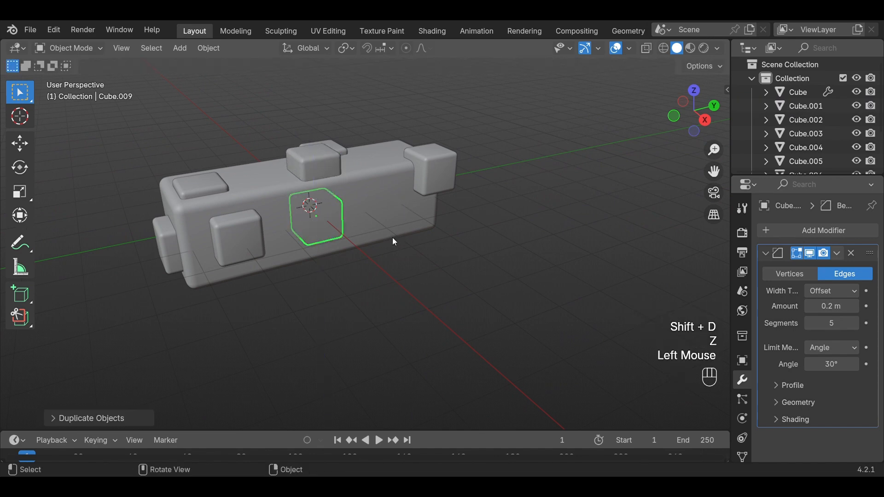
key("g")
key("x")
left_click(429, 255)
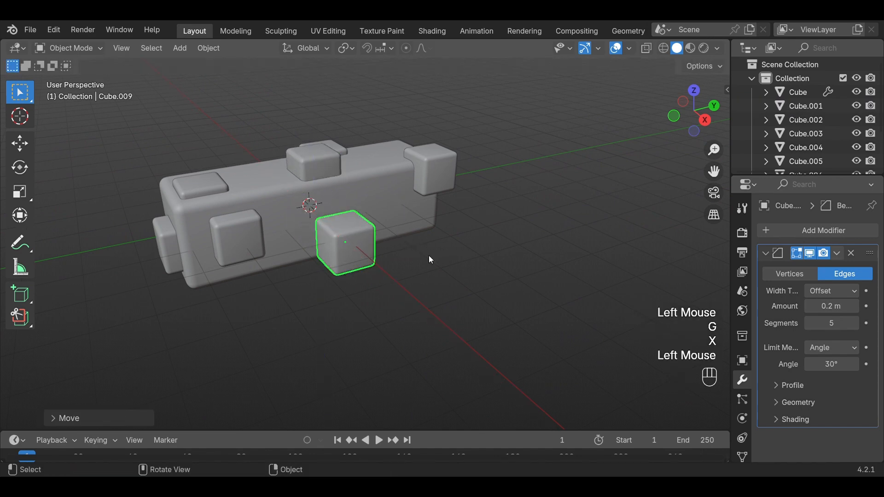
Scale the new cube down uniformly to about one fifth and move it along X into the block's +X face.
key("s")
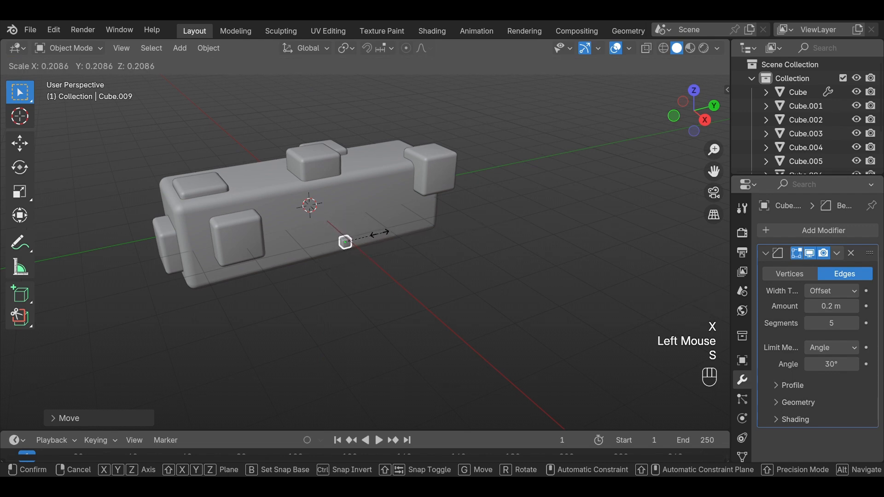
left_click(381, 238)
key("g")
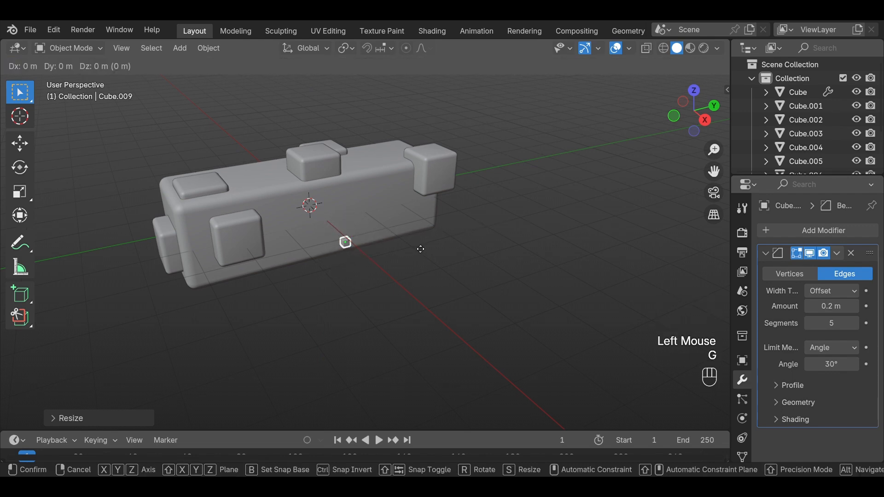
key("y")
key("x")
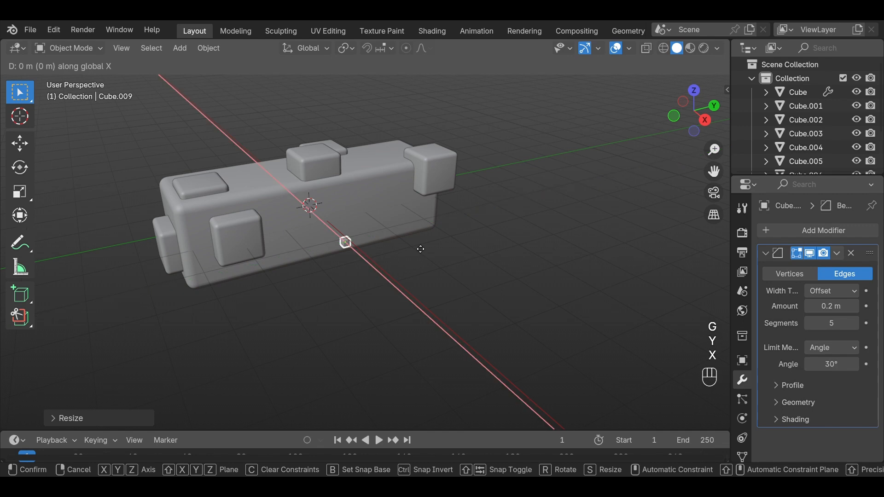
left_click(403, 231)
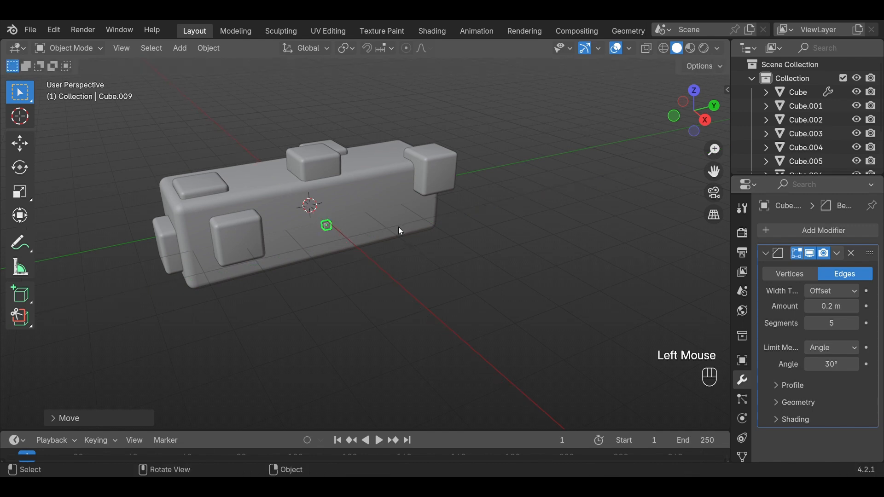
Duplicate the tiny cube along Y toward the block's +Y end and raise the copy on the +X face.
scroll(357, 235, "up", 3)
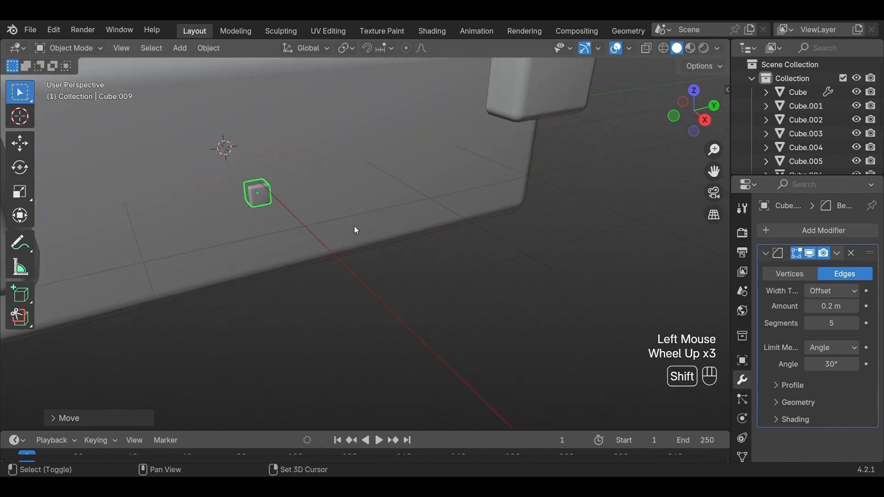
key("shift+d")
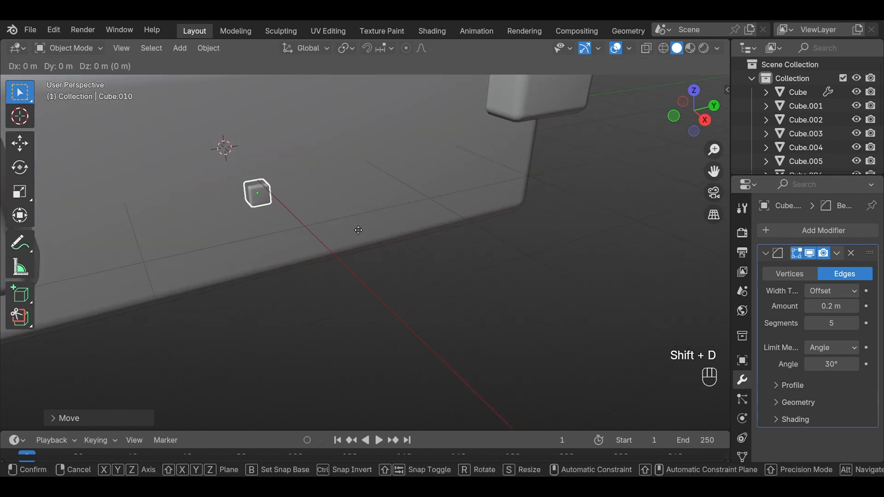
key("y")
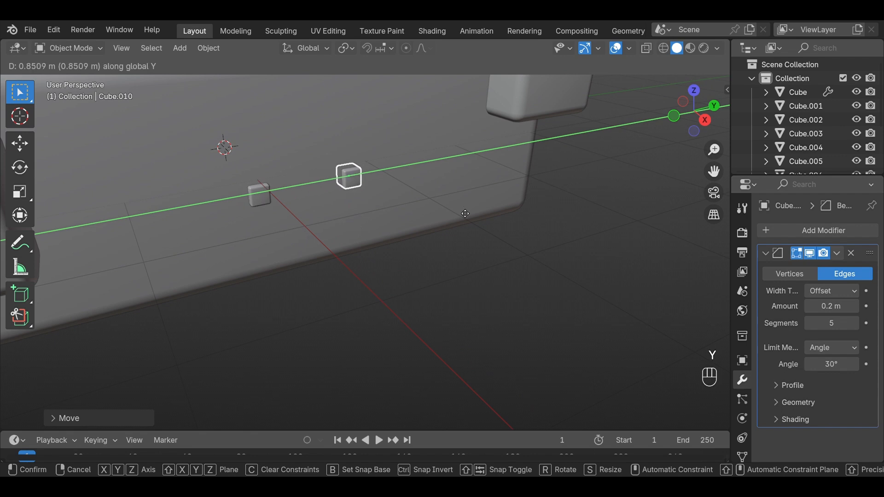
left_click(548, 195)
key("g")
key("z")
left_click(539, 152)
Duplicate the raised tiny cube about 3 m along -Y, placing the copy beside the large cube on the +X face.
scroll(498, 207, "down", 4)
middle_click_drag(422, 276, 467, 281)
key("shift+d")
key("y")
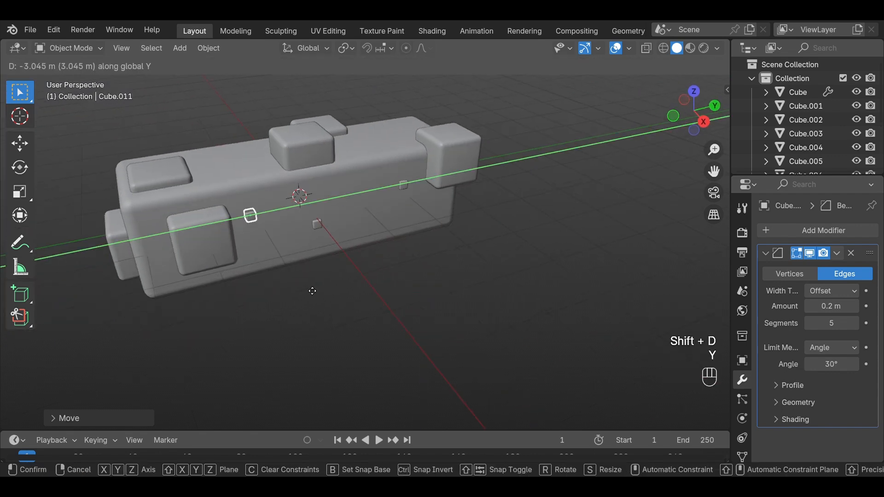
left_click(312, 291)
Duplicate the tiny cube upward along Z and move the copy along X into the block's top face.
key("shift+d")
key("z")
left_click(310, 256)
key("g")
key("x")
left_click(299, 240)
Duplicate the tiny top cube along Y past the middle cube and shift the copy along X on the top face.
key("shift+d")
key("y")
left_click(436, 211)
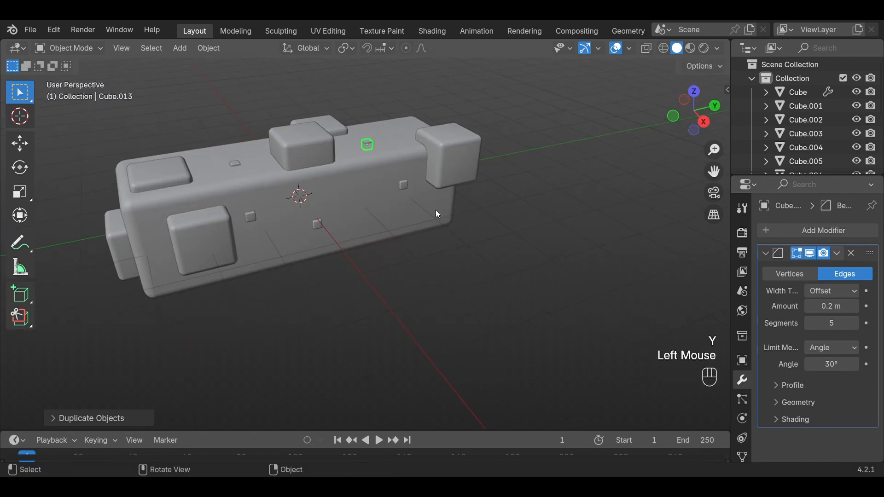
key("g")
key("x")
left_click(428, 205)
Duplicate the tiny cube along Y to the block's -Y end, lower the copy, and seat it in the end face.
key("shift+d")
key("y")
left_click(199, 221)
middle_click_drag(199, 221, 273, 206)
key("g")
key("z")
left_click(275, 227)
key("g")
key("y")
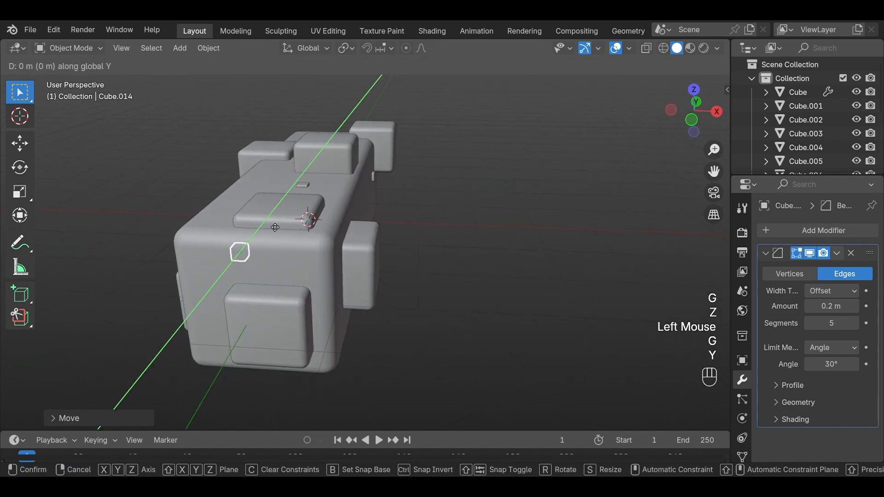
left_click(272, 230)
Duplicate the tiny end-face cube along X and lower the copy beside the large cube on that face.
key("shift+d")
key("x")
left_click(225, 229)
key("g")
key("z")
left_click(228, 309)
Duplicate the tiny cube between the large cubes on the block's top and move the copy along X toward the -X edge.
scroll(228, 309, "down", 2)
middle_click_drag(228, 310, 381, 312)
left_click(440, 212)
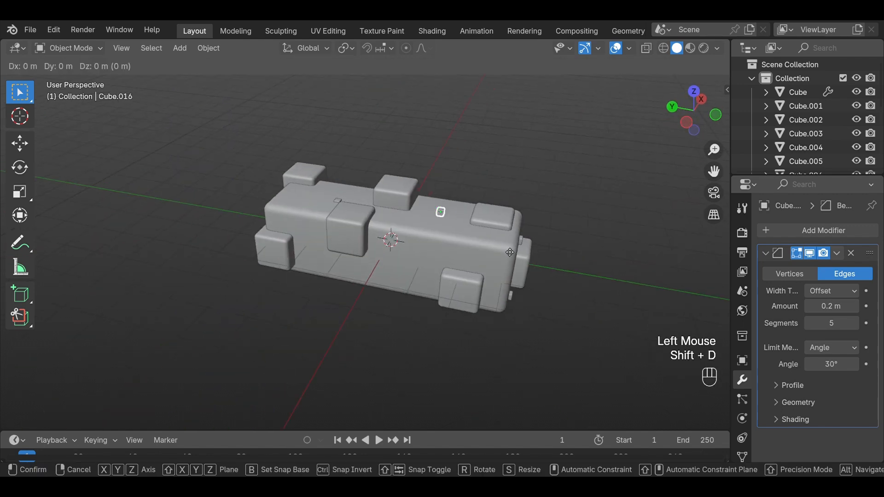
key("x")
left_click(430, 223)
Duplicate the tiny cube near the top's -X edge, lower the copy, shift it along Y, and seat it in the -X side face.
key("shift+d")
key("z")
left_click(397, 244)
key("g")
key("y")
left_click(449, 288)
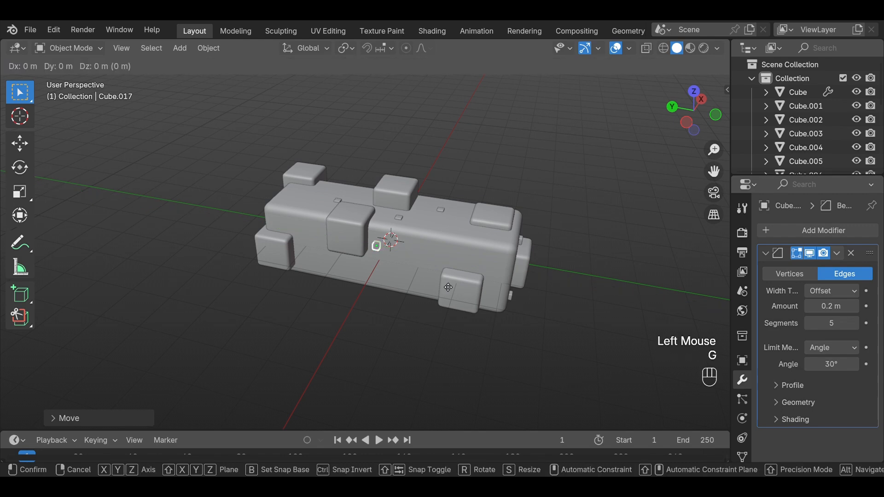
key("x")
left_click(414, 277)
Duplicate the tiny -X side-face cube along Y toward the +Y end and lower the copy near the block's bottom edge.
scroll(394, 251, "up", 2)
middle_click_drag(394, 249, 428, 238)
key("shift+d")
key("y")
left_click(302, 297)
key("g")
key("z")
left_click(302, 340)
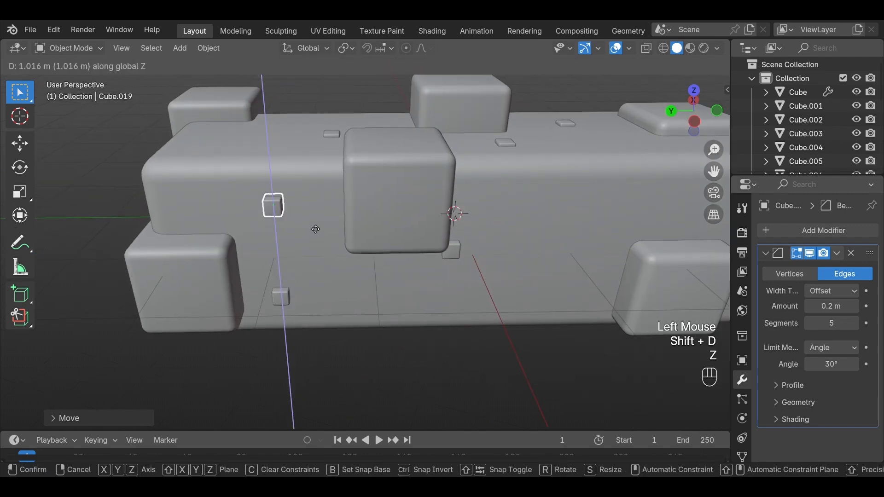
Duplicate the lower tiny cube upward along Z on the -X side face and shift the copy along Y toward the +Y end.
left_click(316, 226)
key("g")
key("y")
left_click(259, 223)
scroll(278, 221, "down", 2)
middle_click_drag(278, 222, 525, 256)
Duplicate a tiny cube along Y to the block's +Y end and adjust the copy's height on the end face.
left_click(423, 170)
key("shift+d")
key("y")
left_click(511, 276)
key("z")
left_click(511, 276)
Duplicate the tiny +Y end-face cube downward along Z and shift the copy along X beside the large cube.
key("shift+d")
key("z")
left_click(526, 302)
key("g")
key("x")
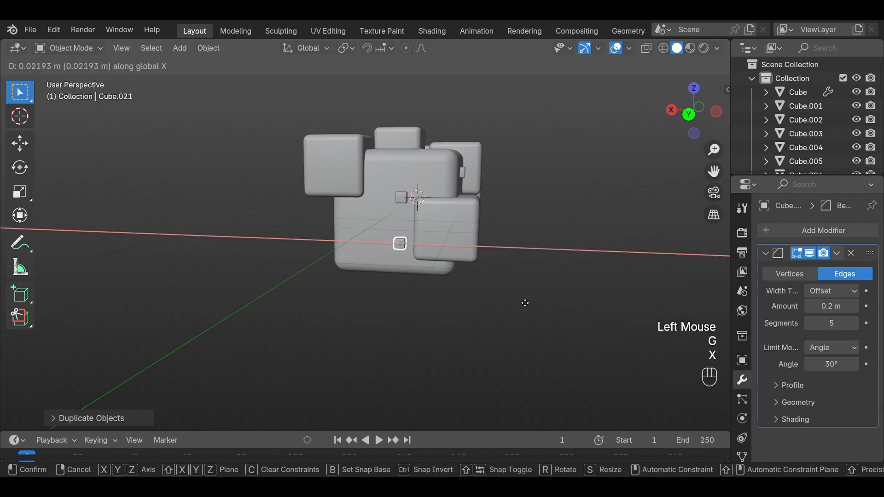
left_click(481, 302)
scroll(485, 292, "down", 1)
middle_click_drag(496, 285, 363, 283)
scroll(399, 249, "down", 1)
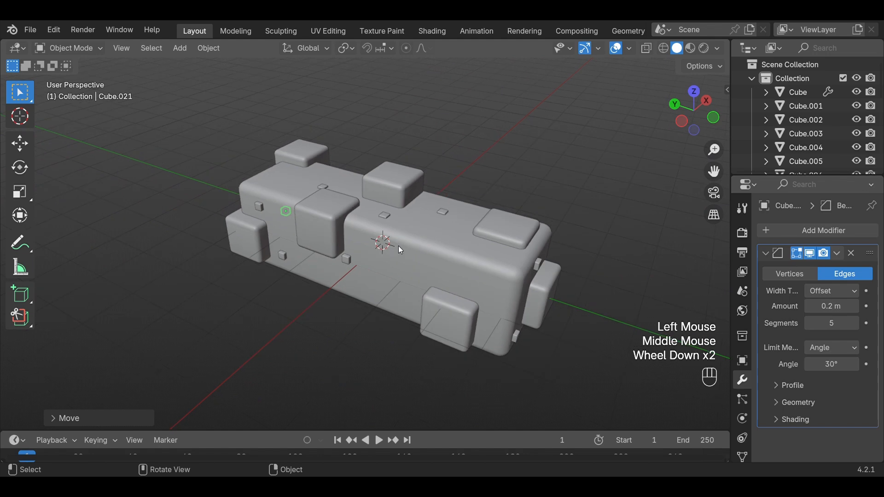
Add a UV sphere at the 3D cursor and scale it down to roughly the tiny cubes' size.
middle_click_drag(527, 207, 460, 259)
scroll(506, 209, "down", 2)
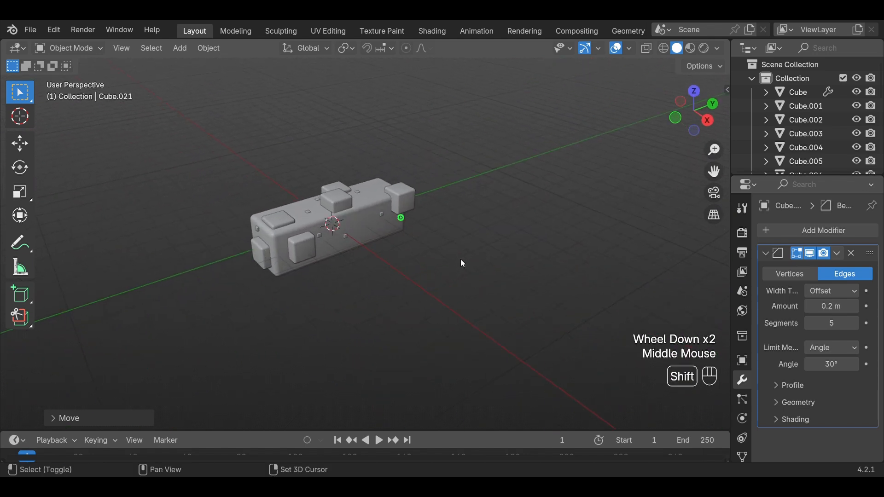
key("shift+a")
mouse_move(413, 210)
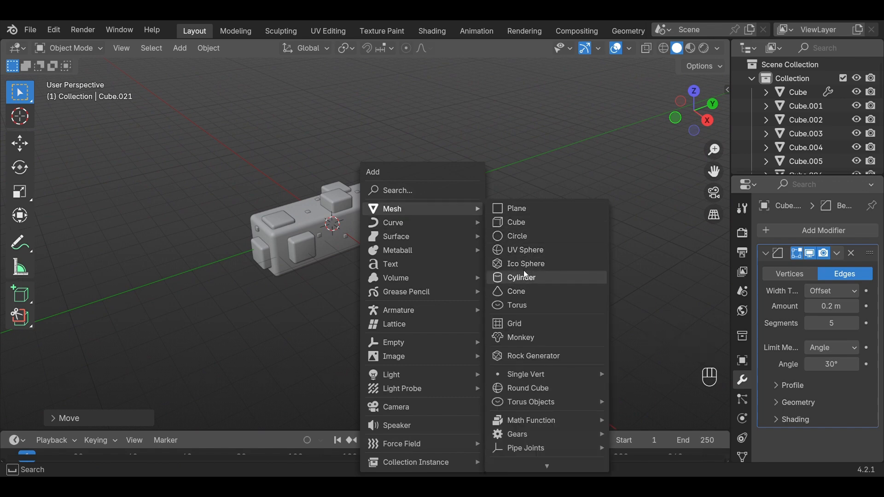
left_click(528, 252)
key("s")
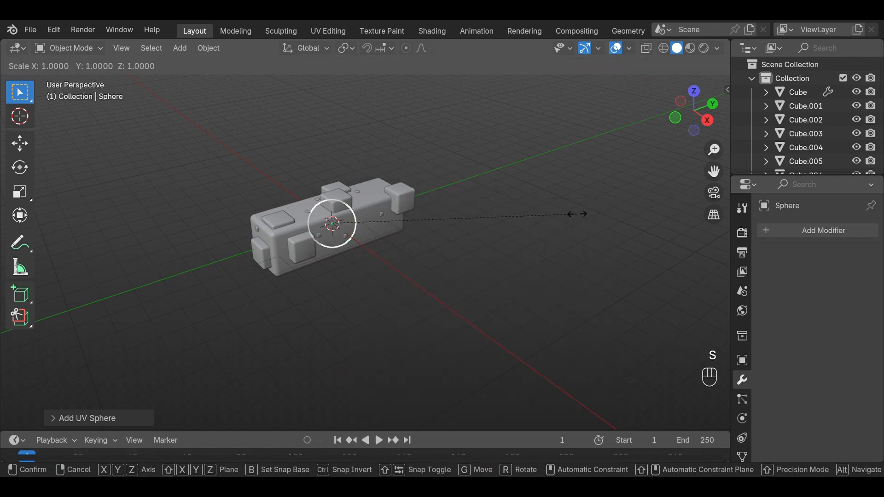
left_click(360, 214)
scroll(352, 220, "up", 2)
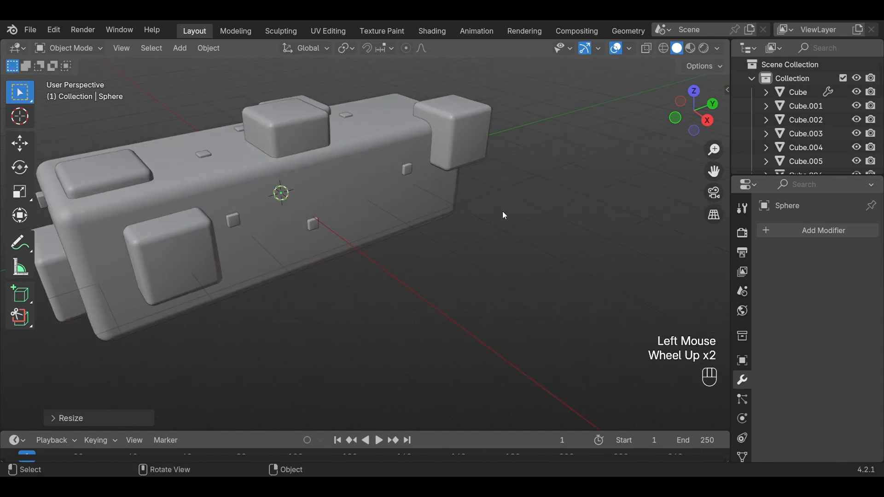
Move the small sphere out along X, raise it along Z, and shift it along Y so it sits in the +X side face.
key("g")
key("x")
left_click(550, 242)
key("g")
key("z")
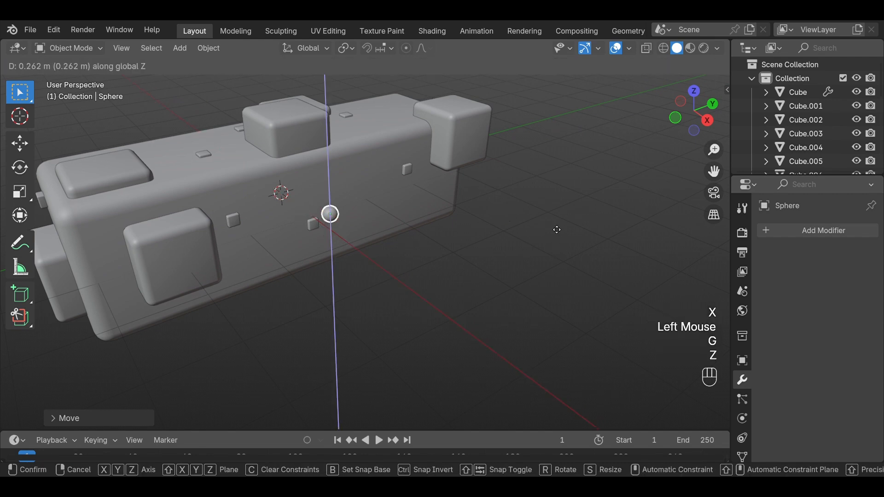
key("y")
key("x")
left_click(562, 182)
Duplicate the small sphere along Y to the -Y end of the +X side face, beyond the large cube.
key("shift+d")
key("y")
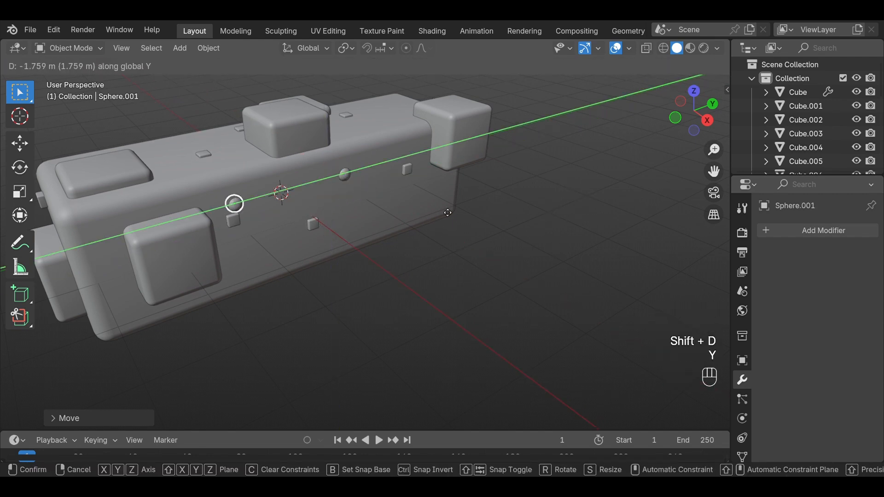
left_click(326, 234)
Duplicate the sphere near the -Y end and position the copy along X, Y and Z in the outer face of the adjacent large cube.
key("shift+d")
key("x")
left_click(334, 245)
key("g")
key("y")
left_click(401, 245)
key("g")
key("z")
left_click(402, 264)
key("g")
key("x")
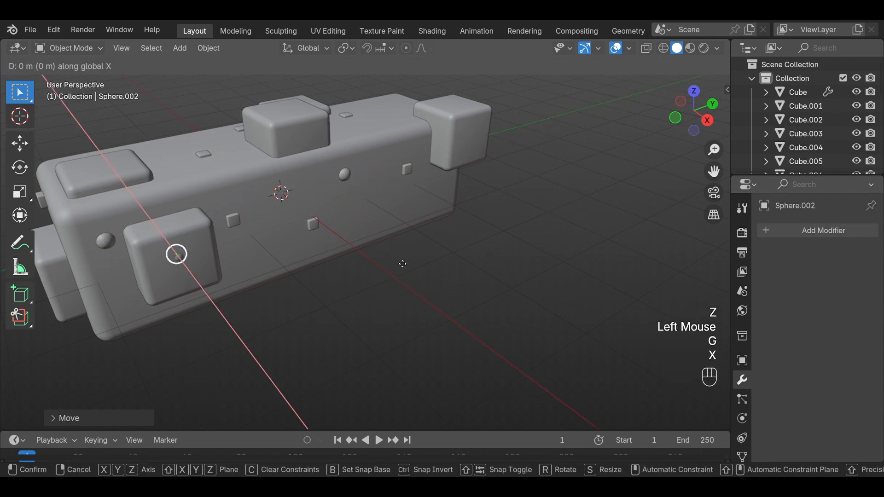
left_click(403, 263)
Duplicate the tiny upper cube on the -Y end face, lower the copy, and seat it in the large end cube's outer face.
middle_click_drag(360, 259, 400, 258)
left_click(171, 205)
key("shift+d")
key("z")
left_click(289, 328)
key("g")
key("x")
left_click(345, 322)
middle_click_drag(350, 321, 302, 319)
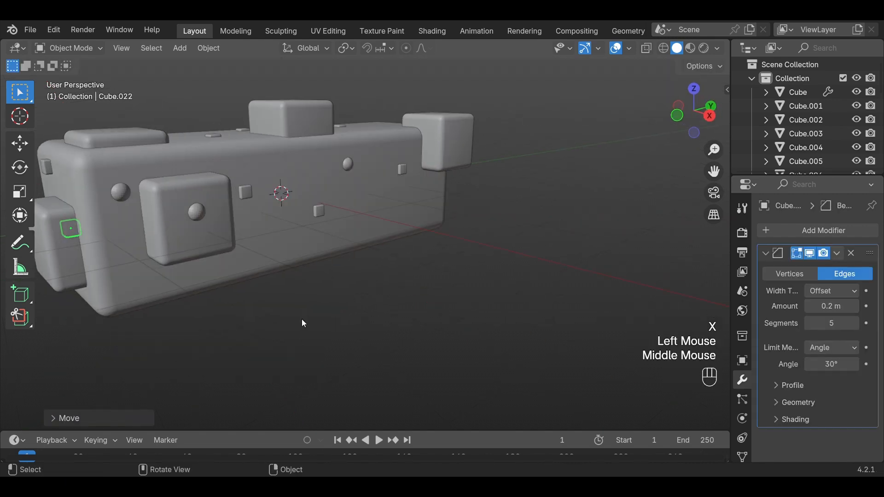
key("g")
key("y")
left_click(278, 324)
Apply Shade Smooth to the three small spheres on the block's +X side.
mouse_move(152, 258)
middle_mouse_down("shift")
mouse_move(250, 263)
mouse_move(323, 239)
middle_mouse_up("shift")
left_click(330, 191)
right_click(330, 192)
left_click(336, 193)
left_click(449, 218)
right_click(449, 217)
left_click(454, 219)
left_click(513, 127)
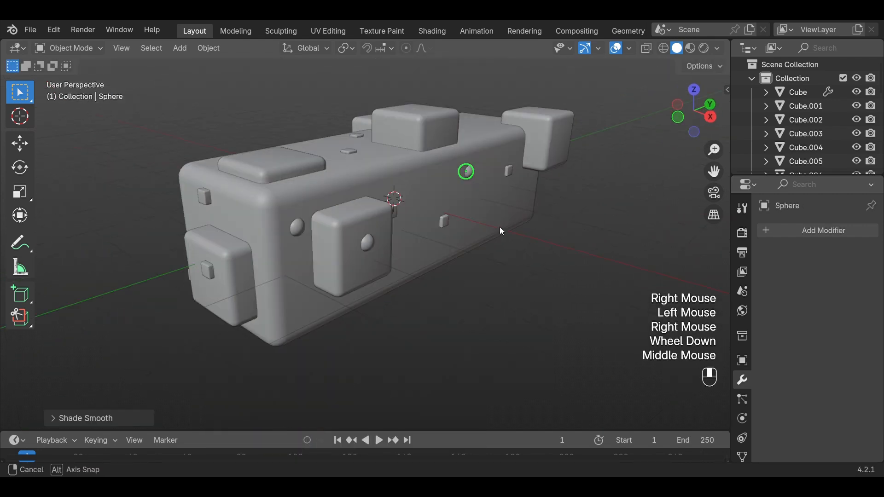
Place a copy of the small sphere on the top of the large cube at the block's middle, moving it along Y, X and Z.
key("g")
key("y")
left_click(347, 178)
key("g")
key("x")
left_click(366, 163)
key("g")
key("z")
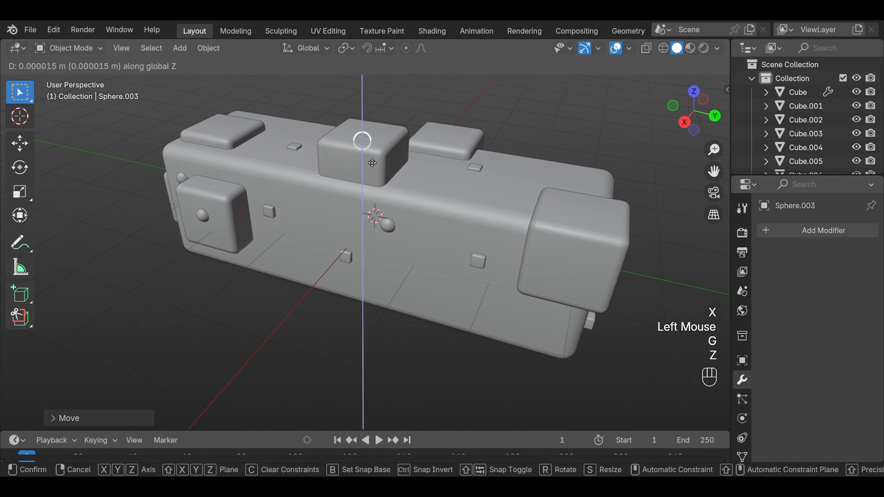
left_click(366, 163)
Copy the top sphere along X, lower it, and shift it along Y into the +X face of the large middle cube.
middle_click_drag(369, 163, 445, 166)
key("x")
left_click(447, 203)
key("g")
key("z")
left_click(447, 224)
key("g")
key("y")
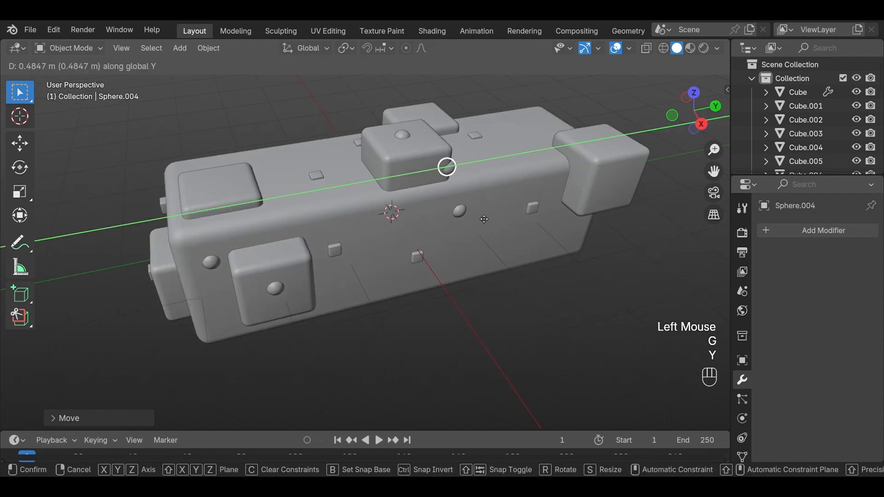
left_click(470, 218)
Duplicate the tiny top cube along Y onto the large flat cube near the -Y end and adjust the copy's height and X position.
left_click(317, 176)
key("shift+d")
key("y")
left_click(260, 203)
key("g")
key("z")
left_click(261, 193)
middle_click_drag(262, 194, 379, 217)
key("g")
key("x")
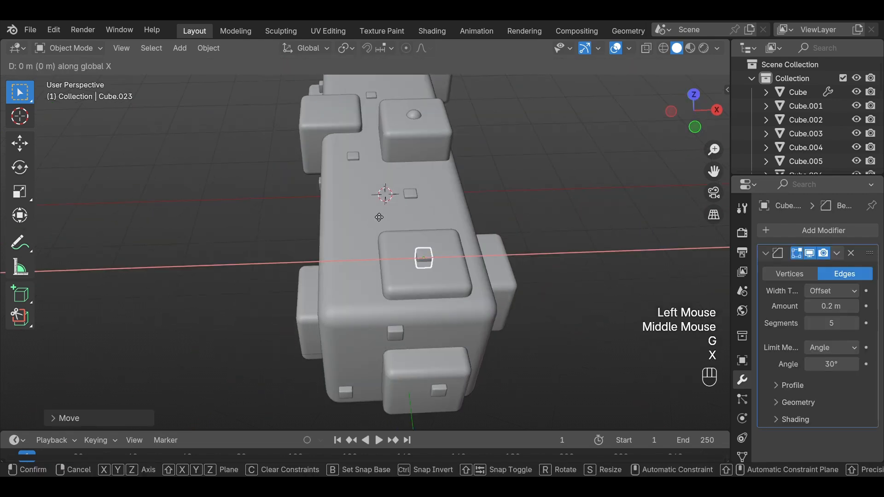
left_click(379, 217)
Copy a small sphere along X and Y into the outer face of the large middle cube on the block's -X side.
scroll(382, 239, "down", 2)
middle_click_drag(387, 276, 558, 266)
key("x")
left_click(402, 197)
scroll(402, 194, "down", 1)
key("g")
key("y")
middle_click_drag(402, 194, 379, 238)
left_click(309, 198)
scroll(379, 238, "up", 3)
left_click(519, 328)
middle_click_drag(576, 290, 531, 275)
Duplicate the neighbouring tiny top cube and move the copy along X, Y and Z onto the top of the large -X side cube.
left_click(297, 224)
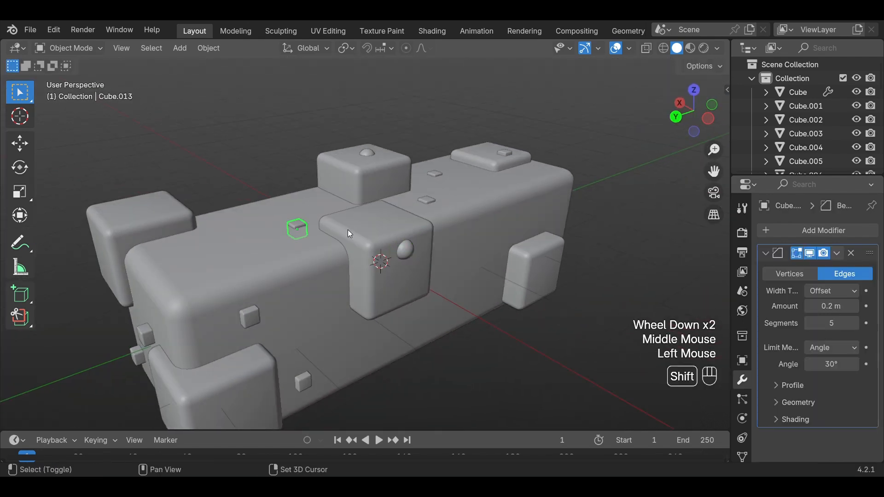
key("shift+d")
key("x")
left_click(374, 251)
key("g")
key("z")
left_click(382, 236)
key("g")
key("y")
left_click(420, 224)
key("g")
key("z")
left_click(419, 216)
middle_click_drag(507, 322, 415, 346)
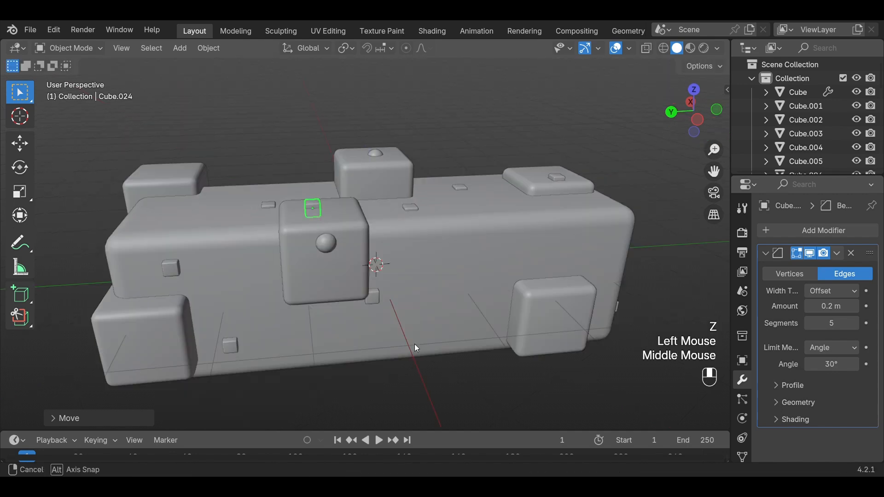
Duplicate the sphere on the large -X side cube along Y, seat the copy in the block's side face, and lower it.
scroll(405, 323, "down", 2)
left_click(320, 231)
key("shift+d")
key("y")
left_click(506, 256)
key("g")
key("x")
left_click(413, 253)
middle_click_drag(460, 257, 504, 269)
key("g")
key("z")
left_click(413, 266)
scroll(504, 269, "up", 2)
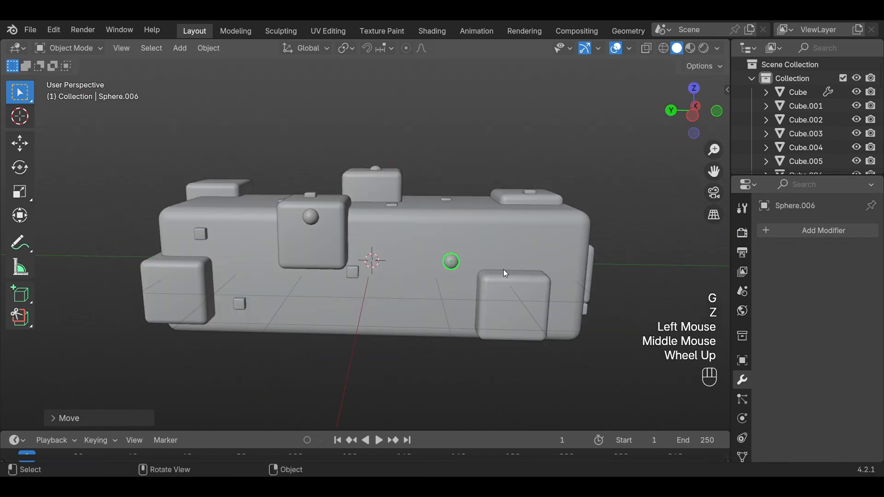
Duplicate the small sphere on the block's -X side face along Y to near the -Y end.
key("shift+d")
key("x")
key("y")
left_click(639, 245)
Duplicate a tiny cube on the -X side along Y and shift the copy along X onto the top of the large cube near the -Y end.
left_click(350, 279)
key("shift+d")
key("y")
left_click(599, 288)
mouse_move(590, 288)
middle_mouse_down()
mouse_move(628, 314)
mouse_move(575, 281)
middle_mouse_up()
key("g")
key("x")
left_click(651, 320)
Duplicate that tiny cube downward along Z and adjust it along Y and X into the lower outer face of the same large cube.
key("shift+d")
key("z")
left_click(545, 339)
key("g")
key("y")
left_click(588, 343)
key("g")
key("x")
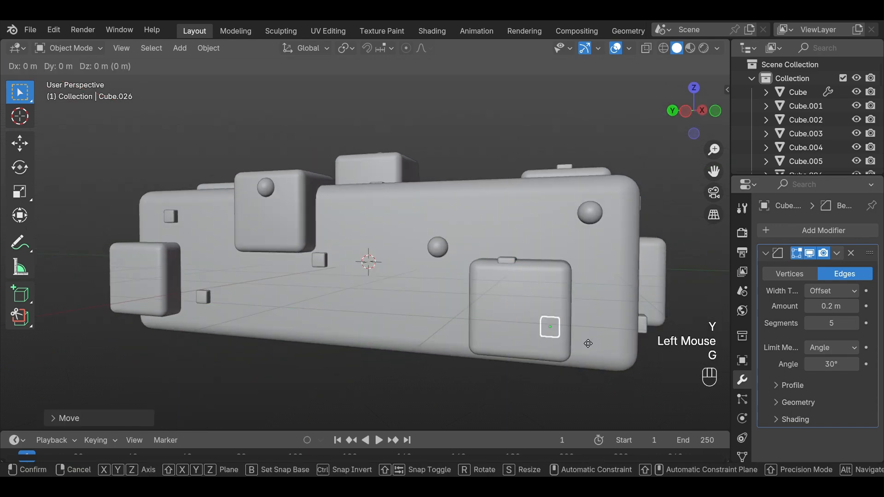
left_click(589, 348)
Duplicate the sphere on the large middle top cube along Y and adjust its X position and height to sit on the block's top near the +Y end.
scroll(593, 349, "down", 2)
middle_click_drag(593, 348, 594, 351)
scroll(471, 350, "down", 2)
middle_click_drag(471, 350, 650, 346)
left_click(359, 207)
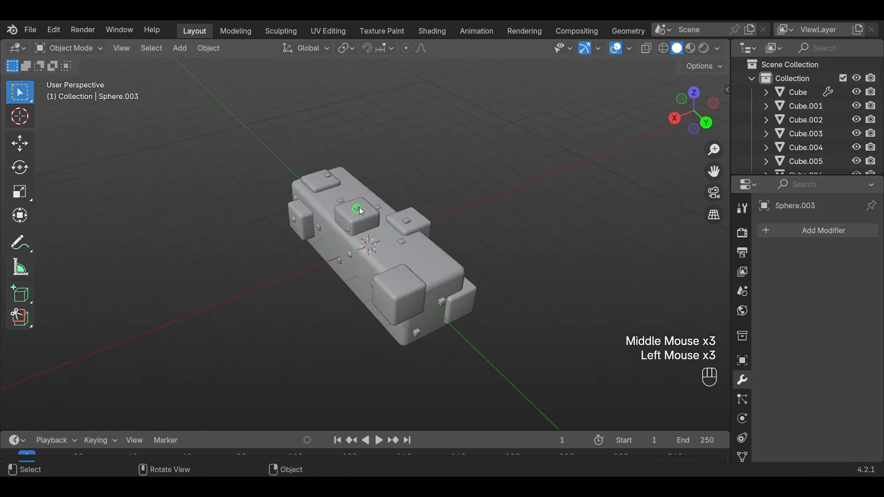
key("shift+d")
key("y")
left_click(415, 260)
key("g")
key("x")
left_click(483, 277)
key("g")
key("z")
middle_click_drag(413, 281, 423, 266)
left_click(295, 239)
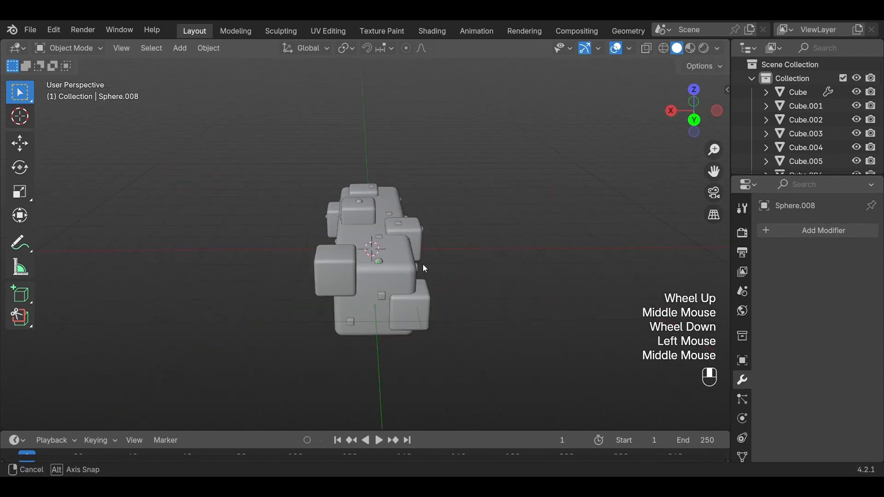
Duplicate the sphere along X onto the top of the large +X cube at the +Y end and adjust its Y position.
scroll(423, 265, "up", 2)
left_click(444, 290)
key("shift+d")
key("x")
left_click(369, 291)
left_click(371, 281)
scroll(371, 281, "down", 2)
middle_click_drag(371, 281, 539, 272)
key("g")
key("y")
left_click(495, 294)
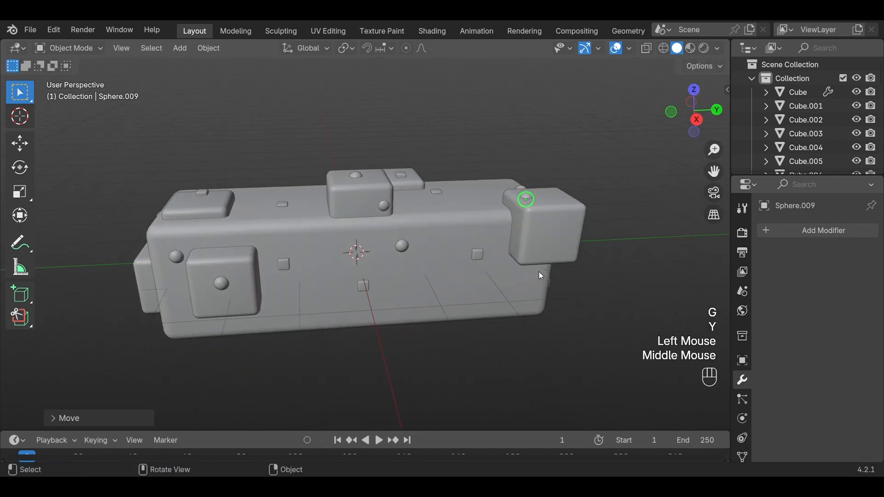
Duplicate the tiny cube on the block's +X face near the +Y end and move the copy along X and Z into the large +Y end cube's outer face.
left_click(476, 252)
key("shift+d")
key("x")
key("g")
key("z")
left_click(427, 240)
key("g")
key("x")
left_click(393, 245)
Copy the sphere on the block's +X face to the lower part of that face near the +Y end.
scroll(393, 244, "down", 2)
middle_click_drag(392, 249, 483, 270)
left_click(385, 236)
left_click(414, 302)
middle_click_drag(377, 304, 493, 299)
Duplicate the middle sphere on the -X face downward along Z and move the copy along Y towards the +Y end.
left_click(445, 245)
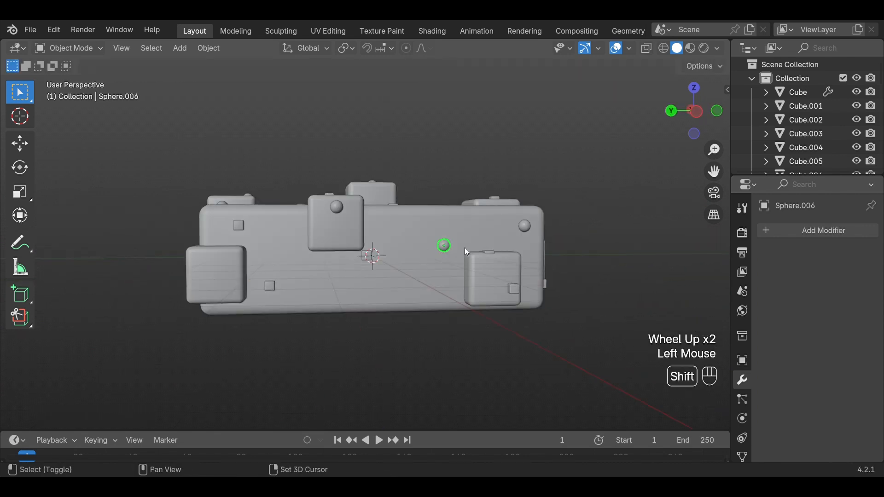
key("shift+d")
key("z")
left_click(465, 292)
key("g")
key("y")
left_click(322, 292)
Copy a tiny cube into the outer -X face of the large lower cube at the +Y end and adjust its Y position.
scroll(419, 294, "down", 1)
left_click(328, 270)
middle_click_drag(345, 317, 310, 321)
scroll(258, 320, "down", 2)
middle_click_drag(184, 318, 215, 304)
left_click(321, 333)
key("g")
key("y")
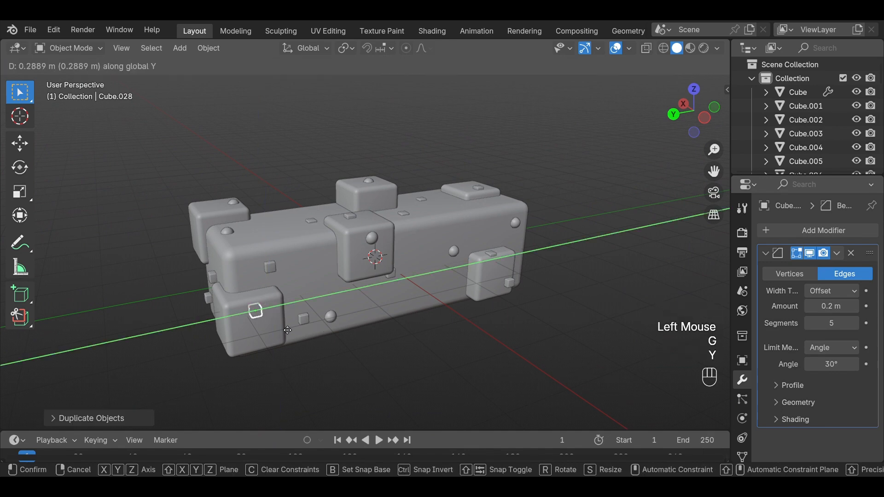
left_click(276, 341)
Duplicate that tiny cube along X and move the copy along Y into the same large cube's +Y face.
middle_click_drag(277, 341, 351, 317)
scroll(350, 317, "up", 1)
key("shift+d")
key("x")
left_click(371, 322)
key("g")
key("y")
left_click(387, 335)
Duplicate the sphere on top of the large +X cube along Y and lower the copy into the cube's +Y face.
middle_click_drag(391, 338, 438, 346)
scroll(430, 346, "down", 1)
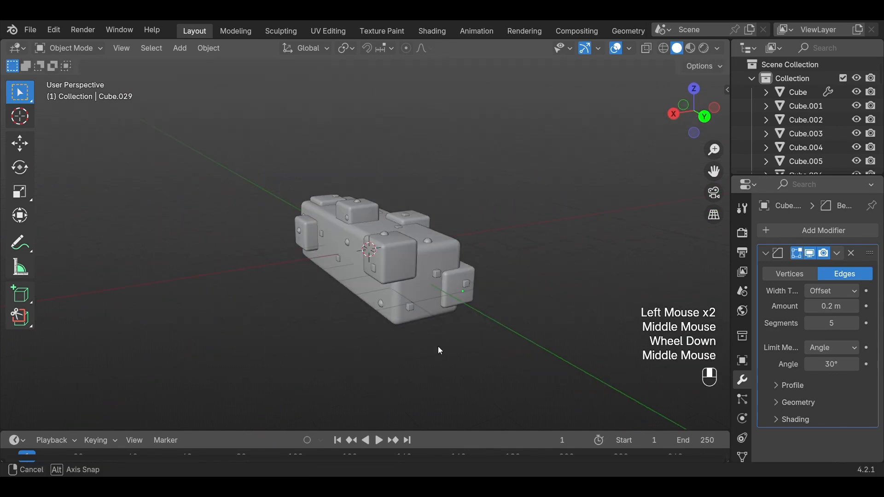
left_click(386, 241)
key("shift+d")
key("y")
left_click(437, 265)
key("g")
middle_click_drag(438, 265, 410, 244)
key("z")
left_click(497, 286)
left_click(539, 265)
Shift the sphere copy along X on the large cube's +Y face.
left_click(259, 230)
key("g")
key("x")
left_click(281, 230)
left_click(495, 234)
middle_click_drag(497, 238, 516, 227)
left_click(516, 227)
Switch the viewport to Material Preview shading with the whole studded block in view.
scroll(450, 292, "down", 2)
middle_click_drag(450, 292, 279, 292)
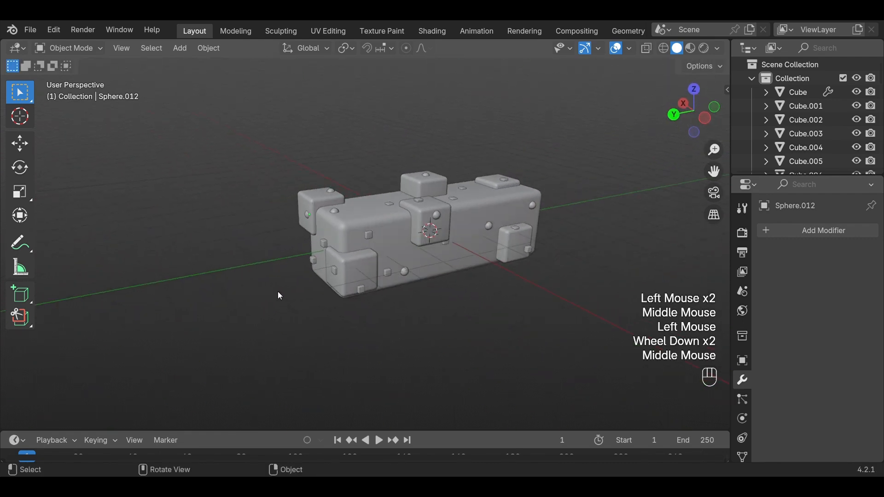
scroll(314, 273, "down", 1)
middle_click_drag(502, 278, 389, 308, "shift")
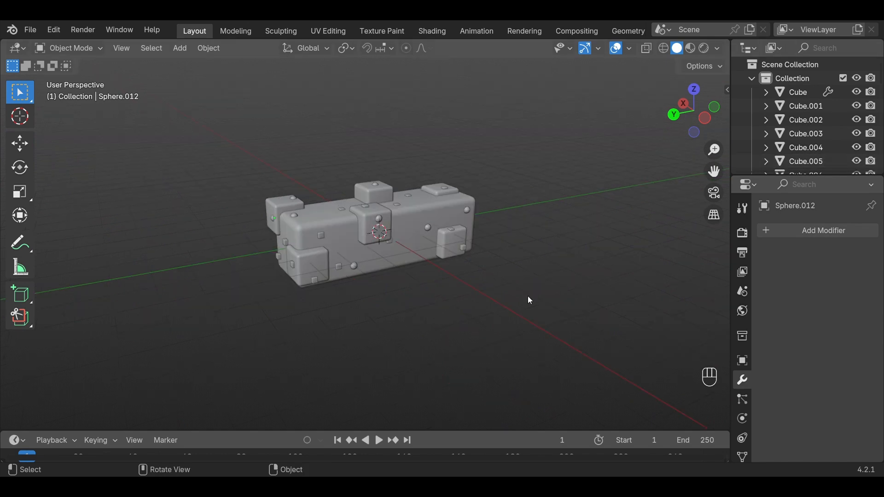
left_click(690, 49)
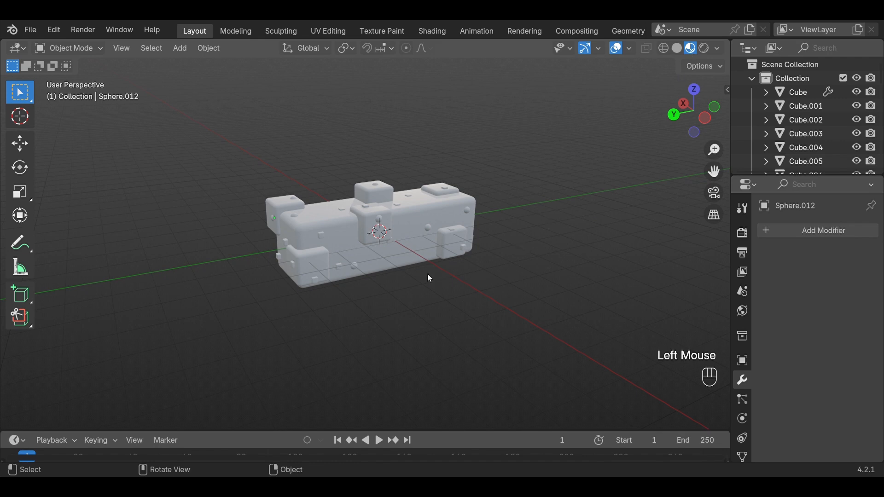
Set the main block's material base colour to dark green with hue 0.337, saturation 1.000 and value 0.339.
left_click(405, 223)
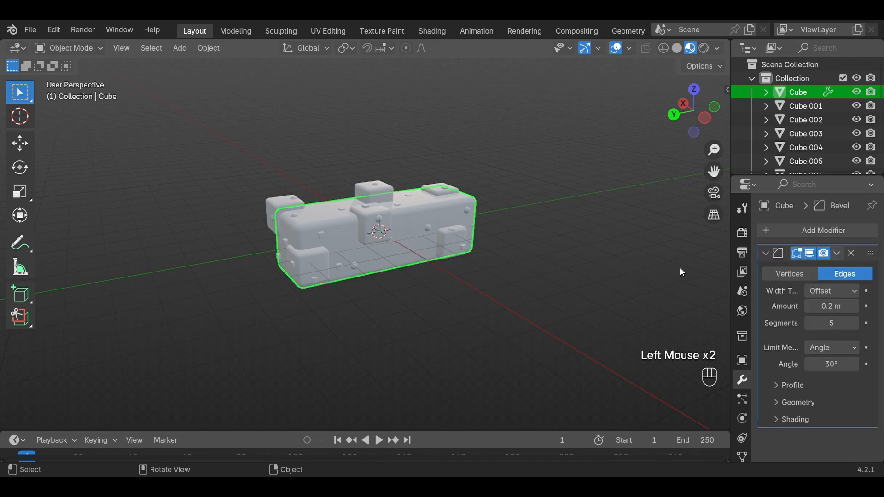
scroll(743, 430, "down", 2)
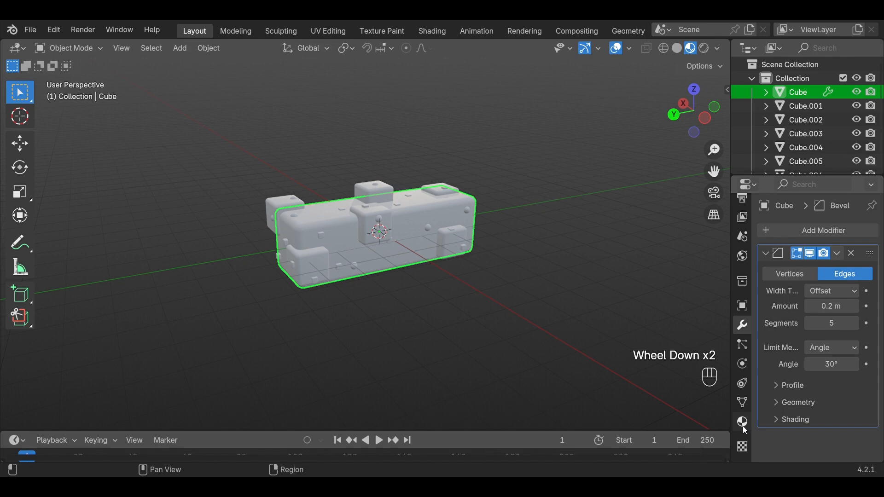
left_click(742, 424)
left_click(850, 378)
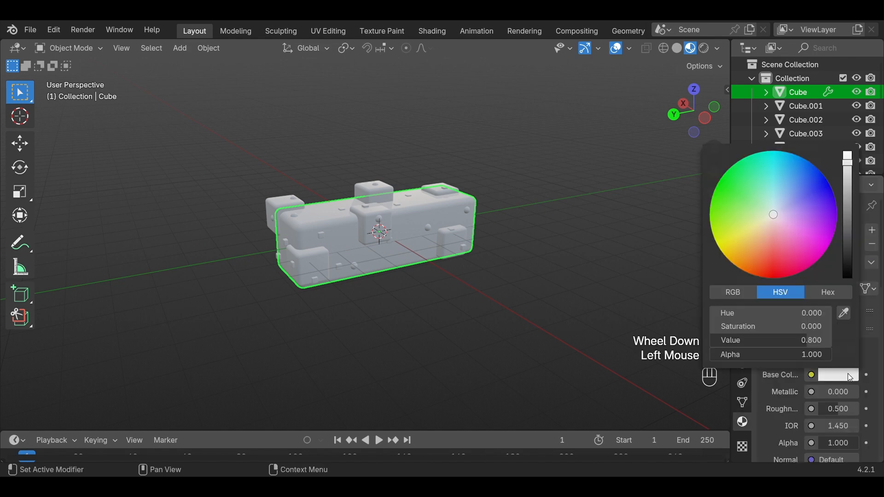
left_click_drag(772, 217, 730, 180)
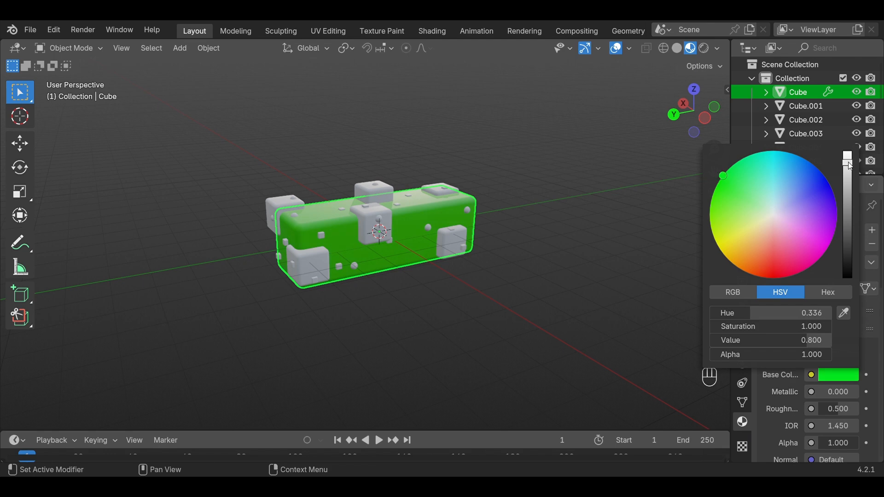
left_click_drag(851, 166, 848, 199)
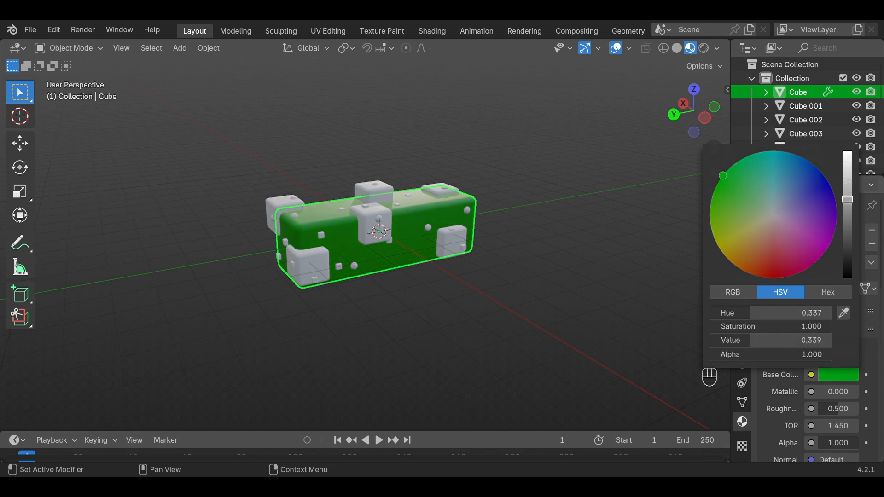
left_click(438, 295)
Give the large middle cube on the -X side a new material with a bright green base colour, hue 0.334, saturation 1.000, value 0.801.
middle_click_drag(439, 295, 357, 316)
scroll(499, 304, "up", 2)
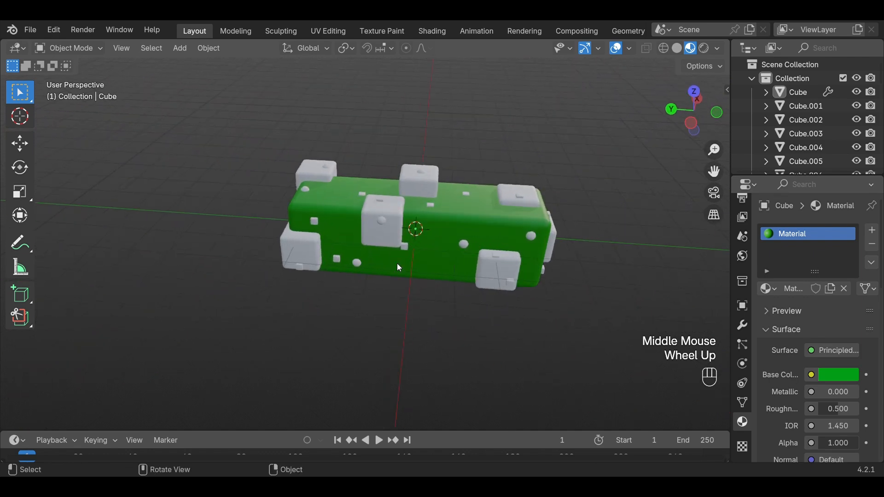
left_click(398, 217)
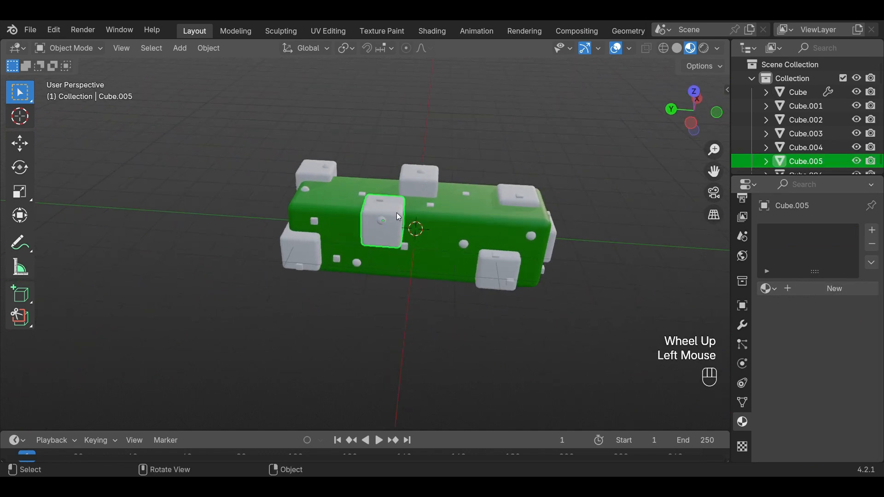
left_click(799, 288)
left_click(839, 375)
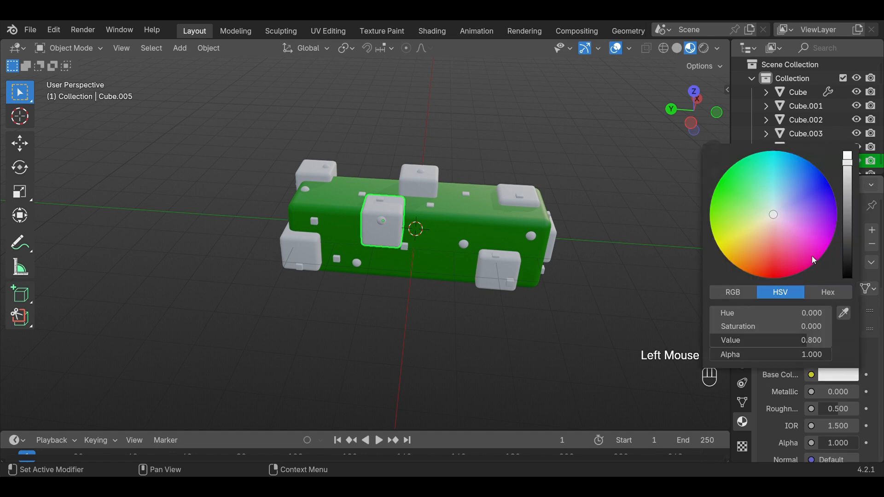
left_click_drag(766, 217, 725, 178)
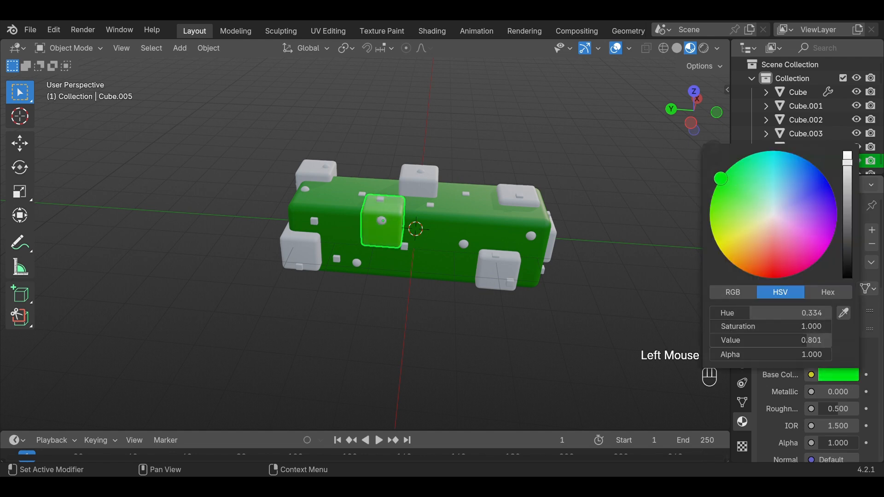
Assign the main block's existing dark green Material to the large lower cube on the -X side near the -Y end.
left_click(496, 279)
left_click(768, 288)
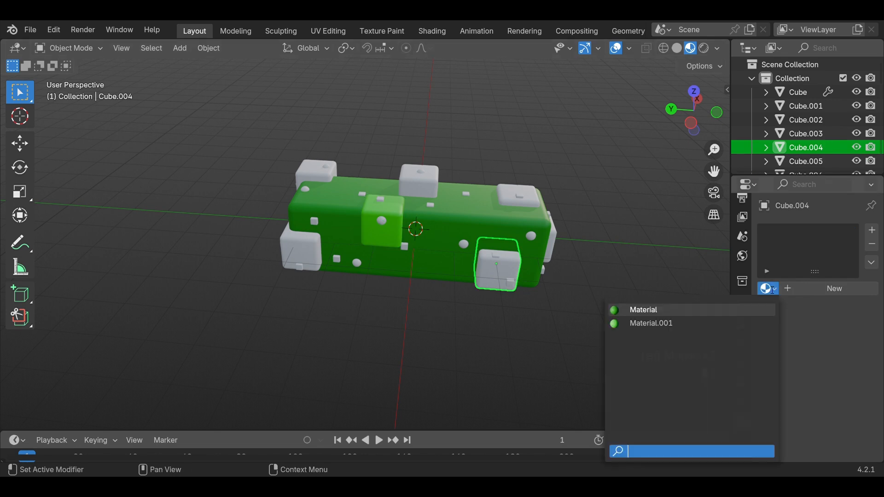
left_click(812, 294)
left_click(767, 289)
left_click(690, 311)
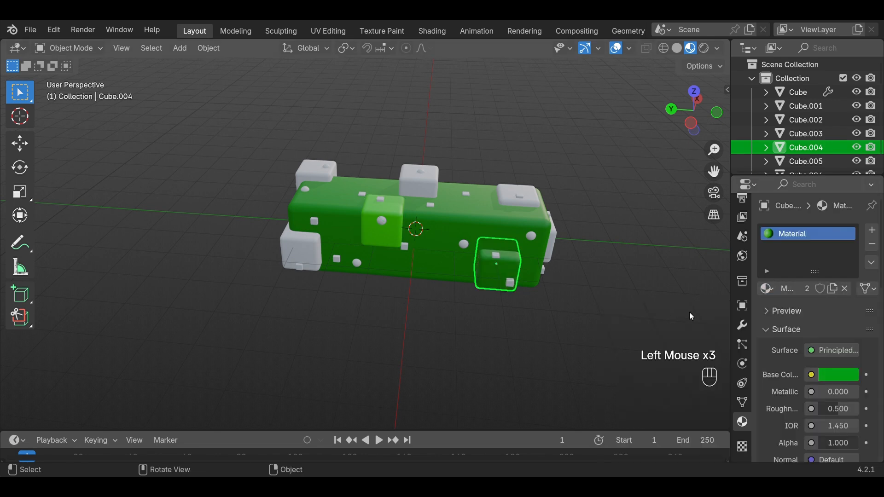
Give the flat top cube near the -Y end a new material with a yellow-green base colour, hue 0.302, saturation 0.958, value 0.801.
left_click(510, 193)
left_click(810, 294)
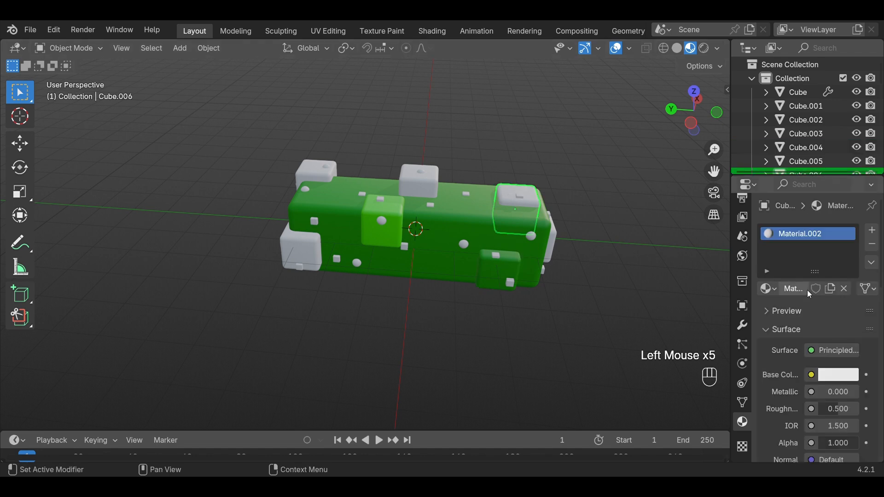
left_click(839, 380)
mouse_move(773, 217)
left_mouse_down()
mouse_move(756, 186)
mouse_move(733, 205)
left_mouse_up()
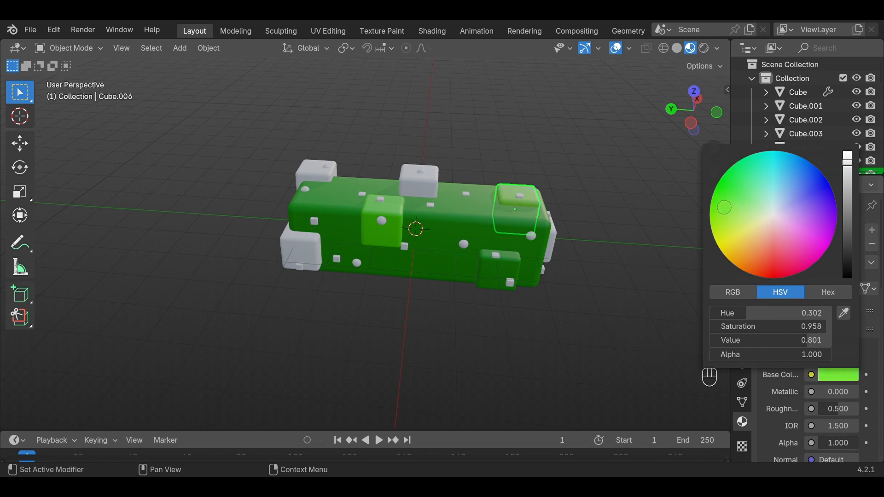
Give the large middle top cube a new material with a bluish green base colour, hue 0.360, saturation 0.996, value 0.801.
middle_click_drag(593, 290, 459, 287)
left_click(464, 247)
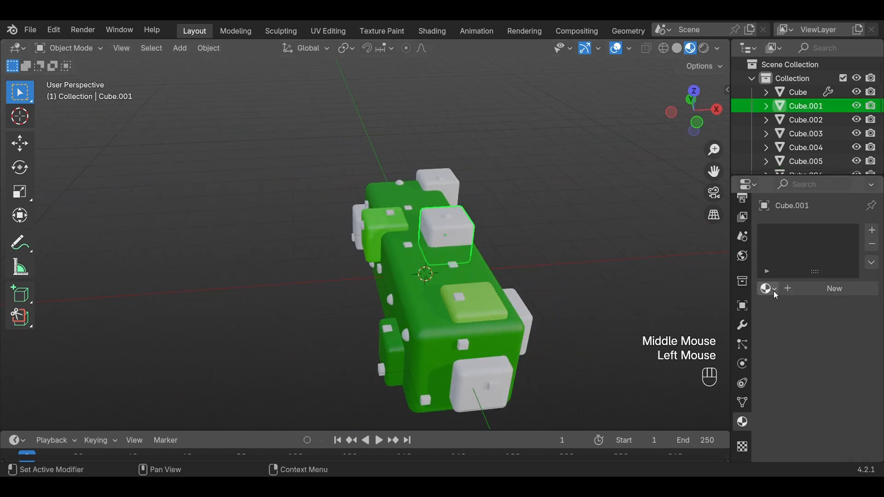
left_click(807, 289)
left_click(830, 372)
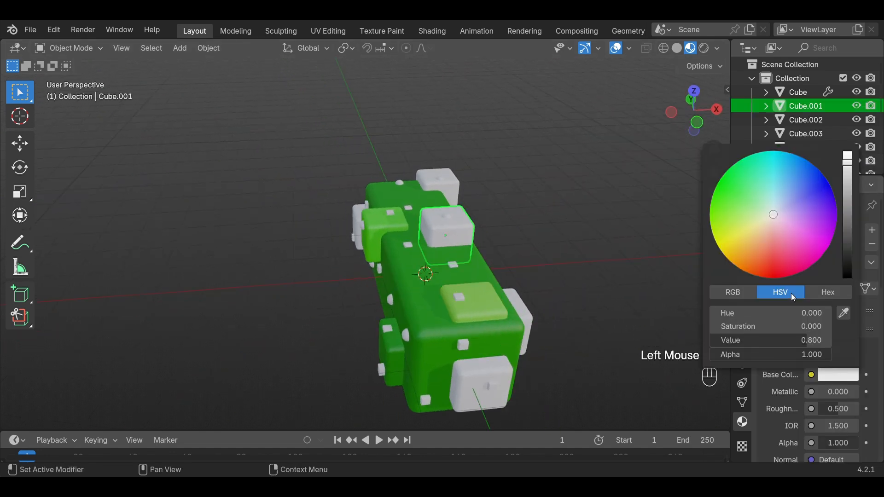
left_click_drag(774, 216, 757, 192)
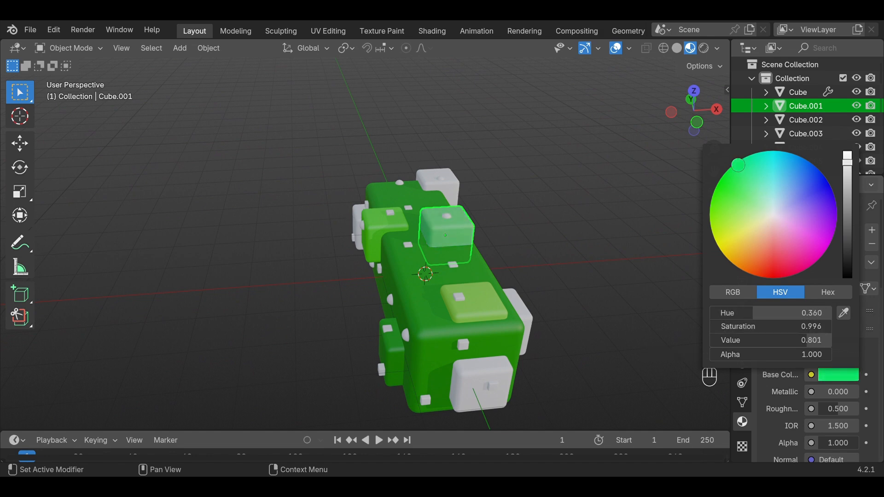
Assign Material.001 to the large +X cube at the +Y end, and the middle top cube's bluish green material to the large +X cube near the -Y end.
scroll(591, 237, "up", 3)
middle_click_drag(590, 237, 460, 238)
left_click(521, 242)
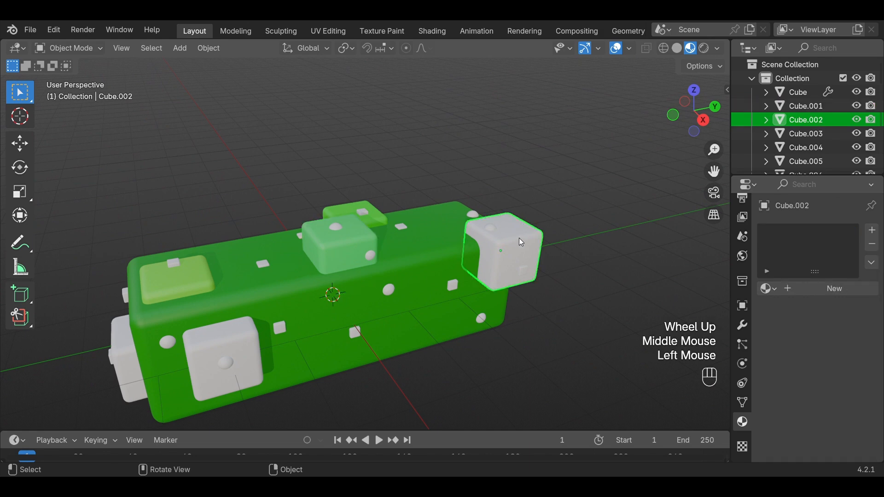
left_click(767, 289)
left_click(656, 325)
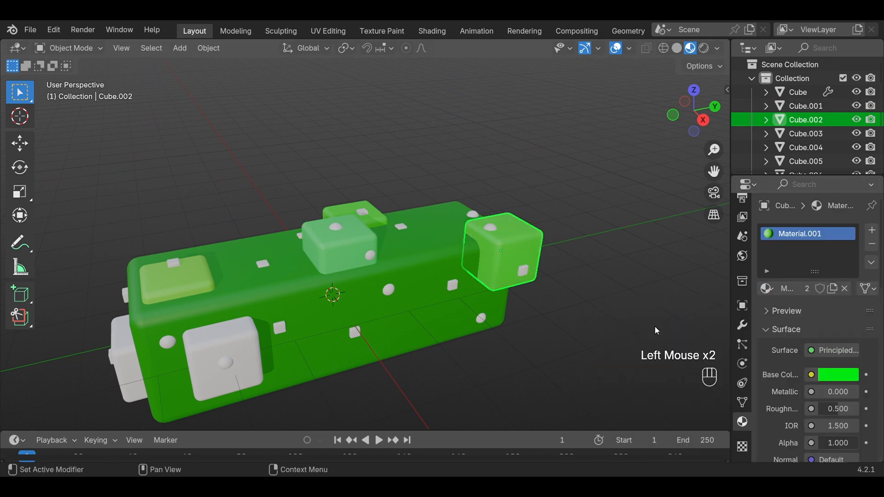
left_click(254, 350)
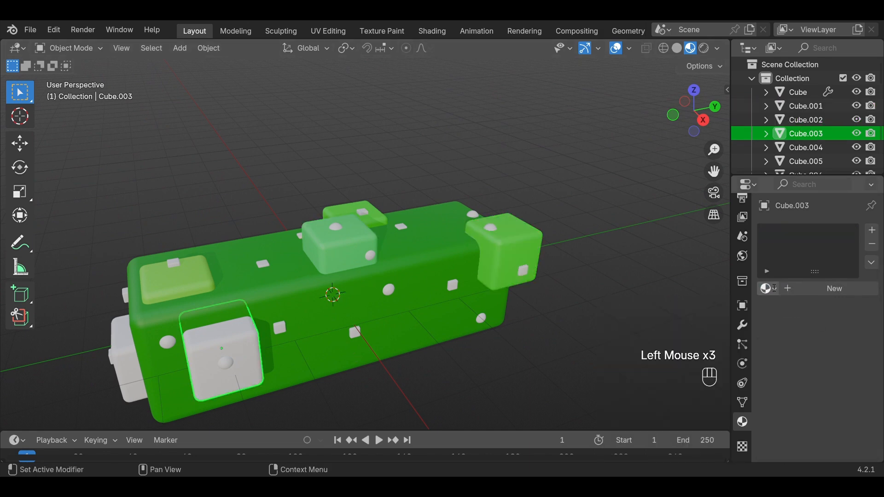
left_click_drag(775, 288, 672, 350)
Assign Material.002 to the large cube on the -Y end face and to the large lower -X cube at the +Y end.
middle_click_drag(476, 364, 428, 357)
left_click(412, 351)
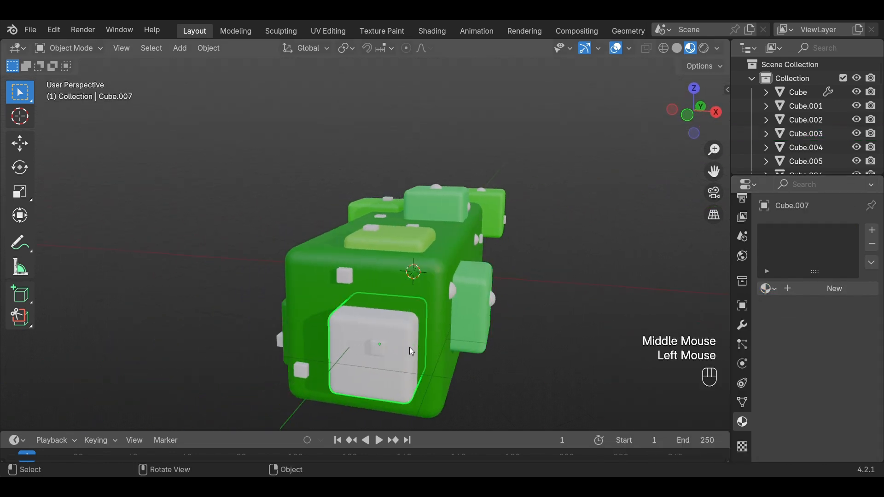
left_click(773, 290)
left_click(654, 333)
middle_click_drag(464, 342, 585, 326)
left_click(305, 264)
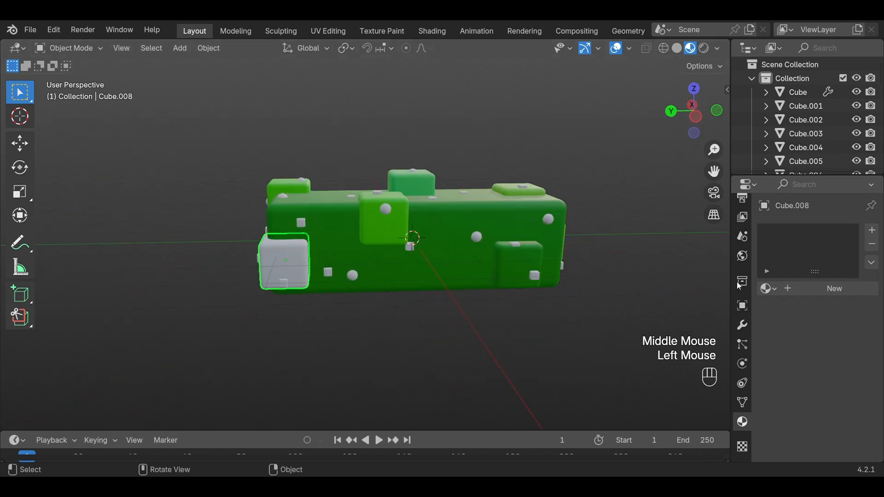
left_click(768, 289)
left_click(654, 335)
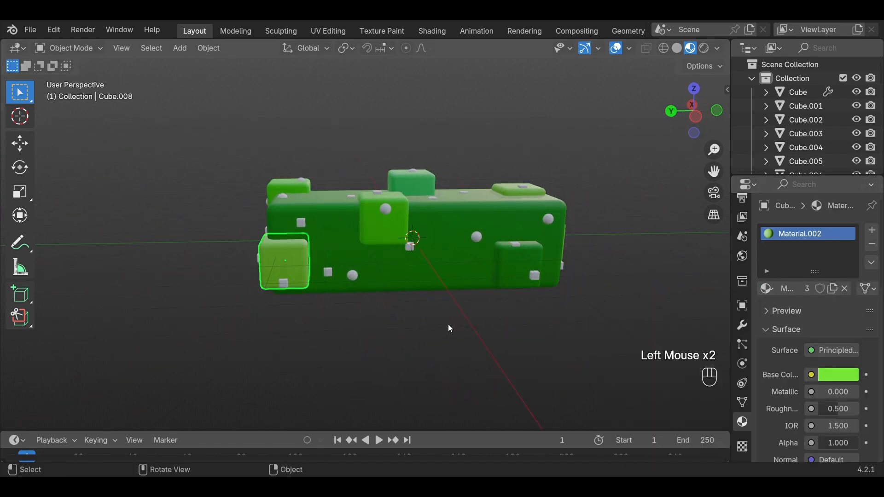
left_click(450, 328)
Give the small sphere on the -X side near the -Y end a new purple material, hue 0.745, saturation 1.000, value 0.801.
middle_click_drag(360, 328, 456, 300)
scroll(484, 303, "down", 1)
middle_click_drag(534, 300, 483, 299, "shift")
left_click(454, 252)
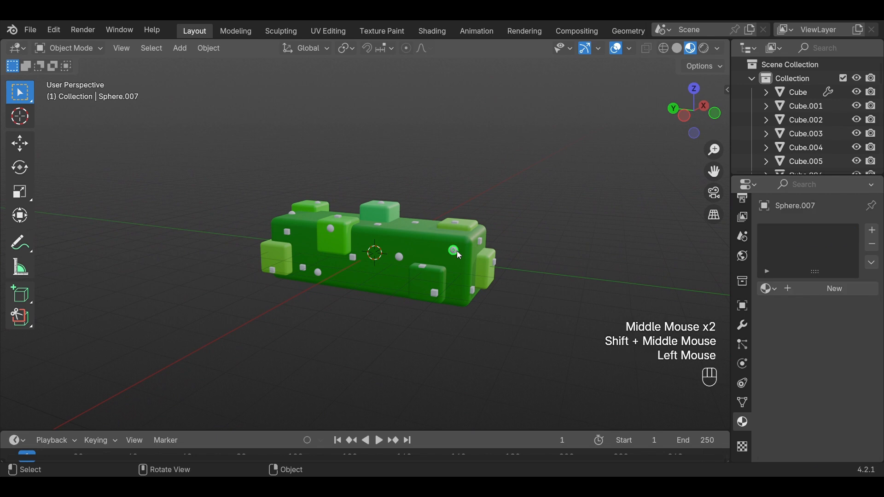
left_click(809, 289)
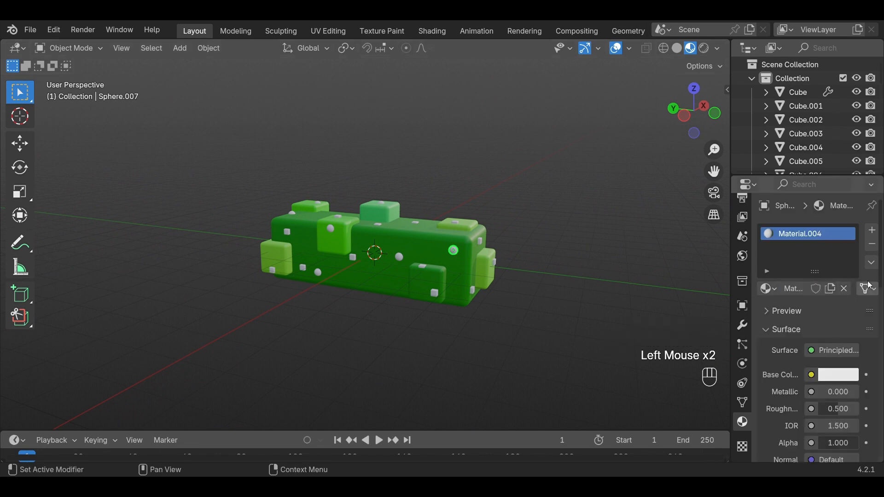
left_click(839, 375)
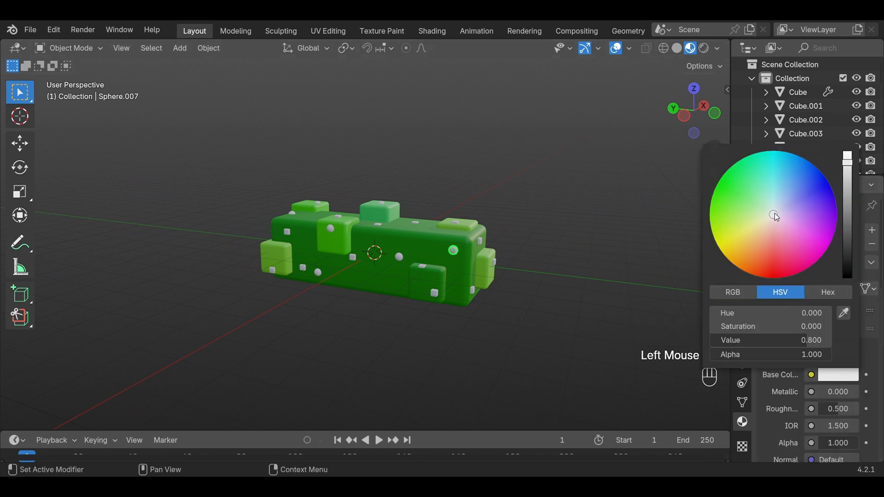
left_click_drag(777, 217, 835, 229)
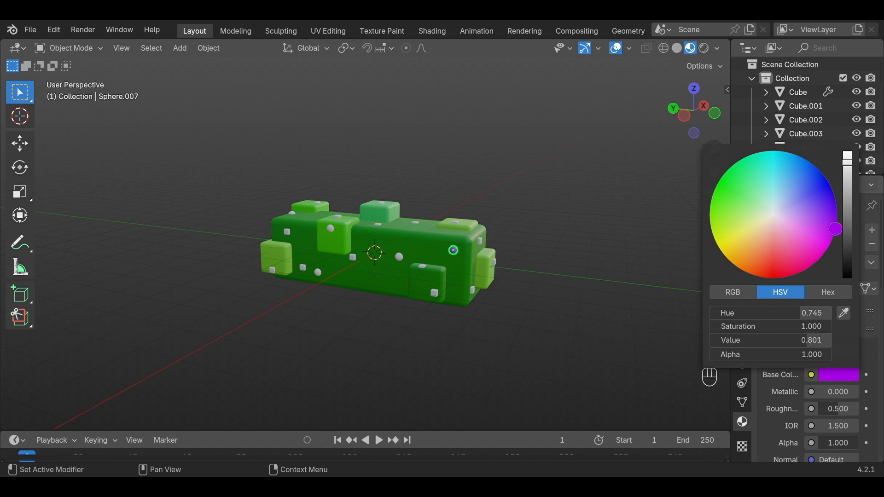
Assign Material.004 to the middle -X side sphere, the +X side spheres, and the spheres on the middle top cube and large +X cubes.
left_click(400, 259)
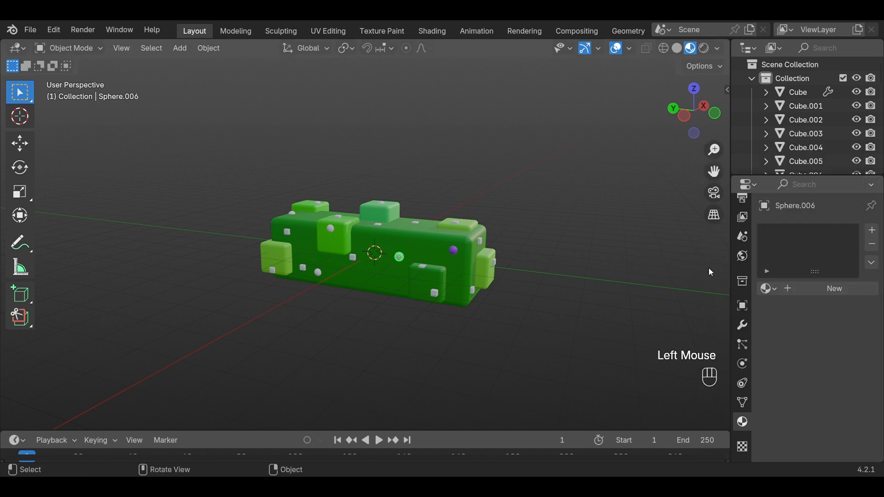
left_click(767, 289)
left_click(652, 363)
mouse_move(350, 295)
middle_mouse_down()
mouse_move(377, 289)
mouse_move(350, 287)
mouse_move(357, 289)
middle_mouse_up()
left_click(347, 285)
left_click(767, 288)
left_click(652, 363)
left_click(379, 292)
left_click(379, 287)
left_click(767, 289)
left_click(652, 363)
left_click(651, 364)
left_click(543, 328)
left_click(767, 289)
left_click(652, 363)
left_click(540, 267)
left_click(767, 289)
left_click(651, 364)
left_click(777, 286)
left_click(651, 364)
Assign Material.004 to the remaining spheres: top +Y end, +Y face of the large +X cube, lower -X side and large upper -X cube.
middle_click_drag(529, 313, 442, 325)
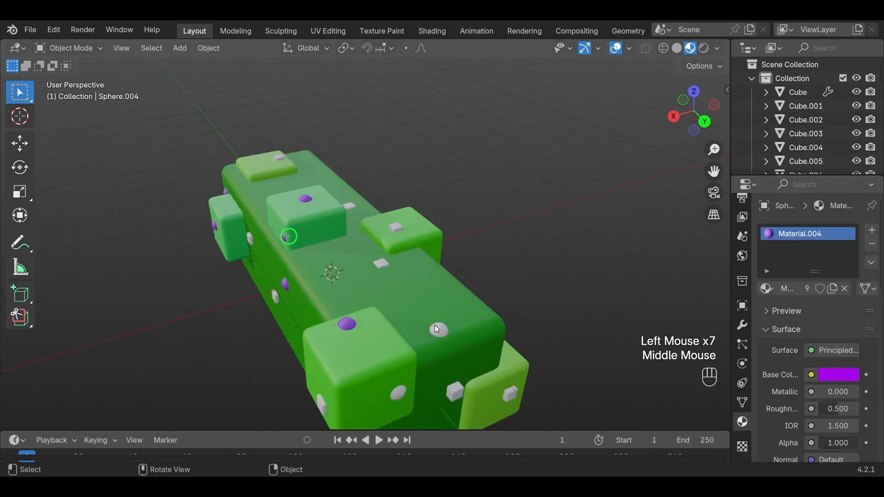
left_click(441, 332)
left_click(767, 288)
left_click(652, 364)
middle_click_drag(599, 313, 520, 310)
left_click(412, 316)
left_click(321, 314)
left_click(767, 289)
left_click(652, 363)
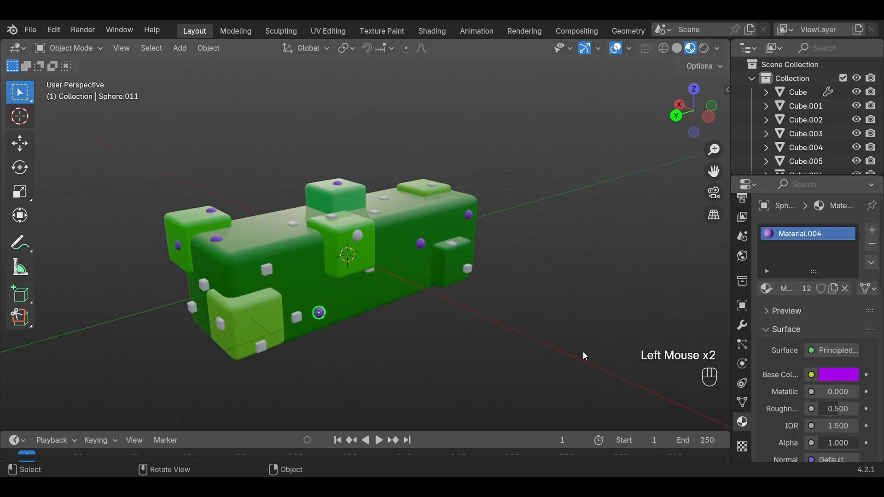
middle_click_drag(415, 322, 380, 321)
left_click(340, 231)
left_click(766, 289)
left_click(651, 363)
Give the upper small cube on the -Y end face a new red material, hue 0.991, saturation 0.997, value 0.801.
middle_click_drag(470, 336, 384, 340)
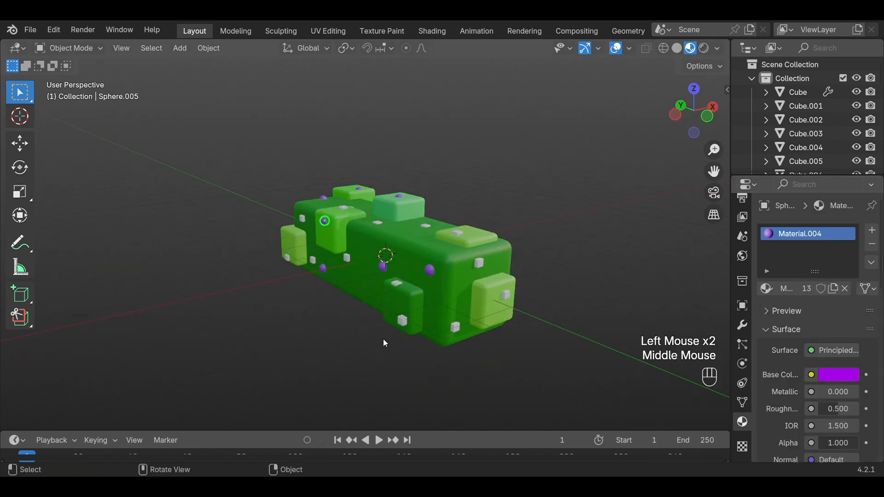
left_click(480, 267)
left_click(794, 289)
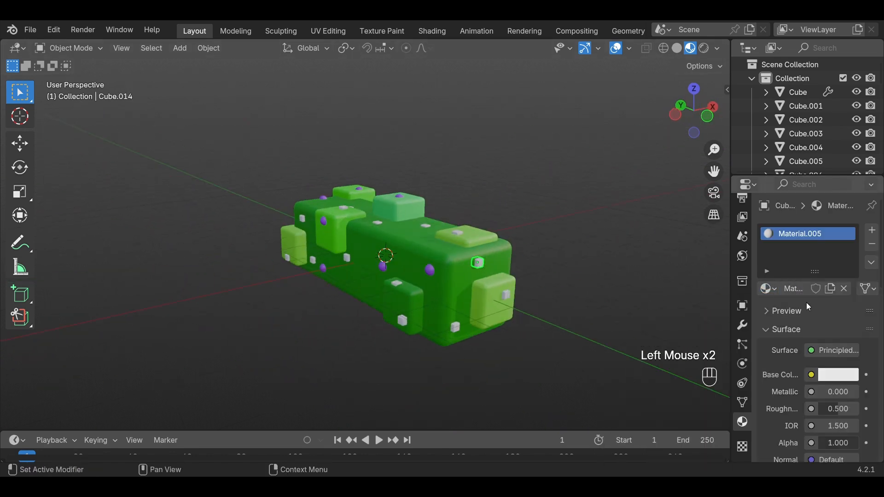
left_click(830, 376)
left_click_drag(777, 219, 787, 267)
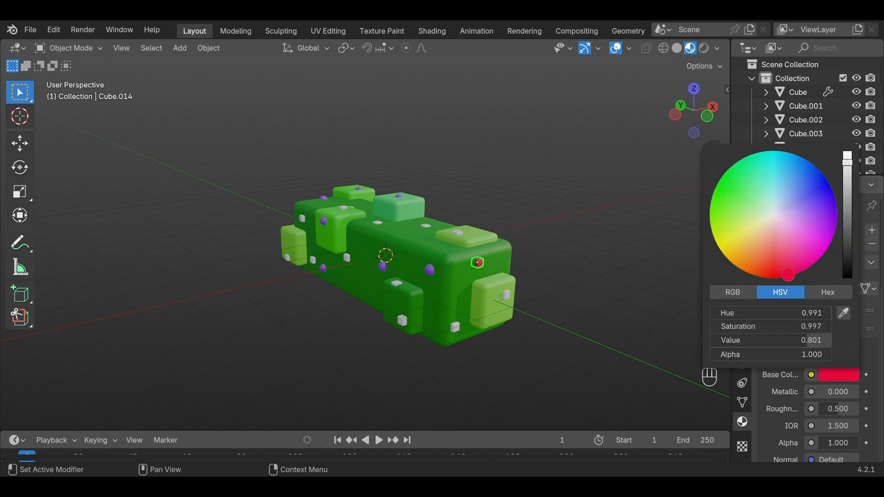
Assign Material.005 to the remaining small cubes on the -Y end and both small cubes on the large -X cube near that end.
left_click(454, 327)
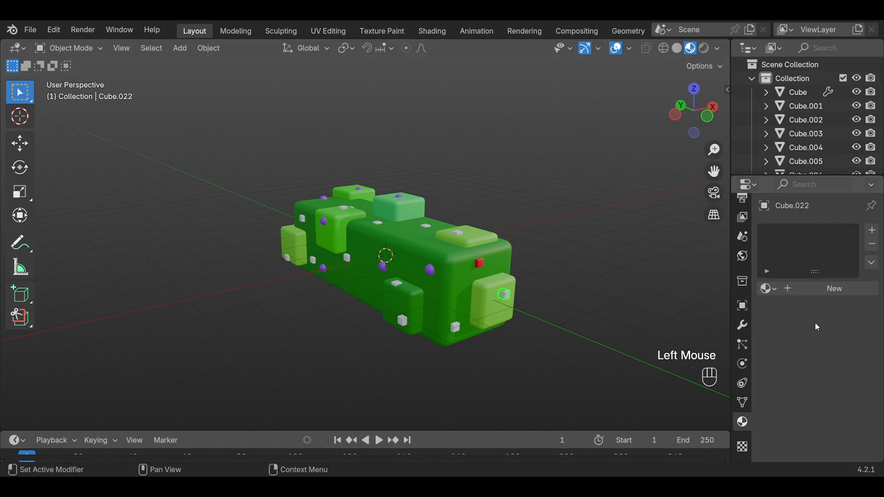
left_click(766, 288)
left_click(641, 377)
left_click(402, 321)
left_click(765, 289)
left_click(642, 377)
left_click(396, 283)
left_click(766, 289)
left_click(642, 377)
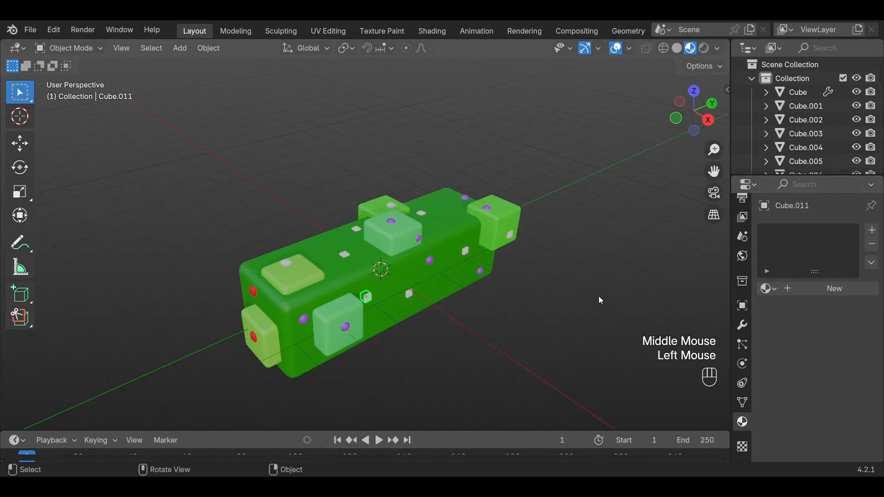
Assign Material.005 to the small cubes on the flat top cube, the top face beside it, and the +X side near the -Y end and middle.
left_click(766, 288)
left_click(641, 377)
left_click(286, 263)
left_click(765, 289)
left_click(642, 377)
left_click(409, 293)
left_click(766, 289)
left_click(641, 377)
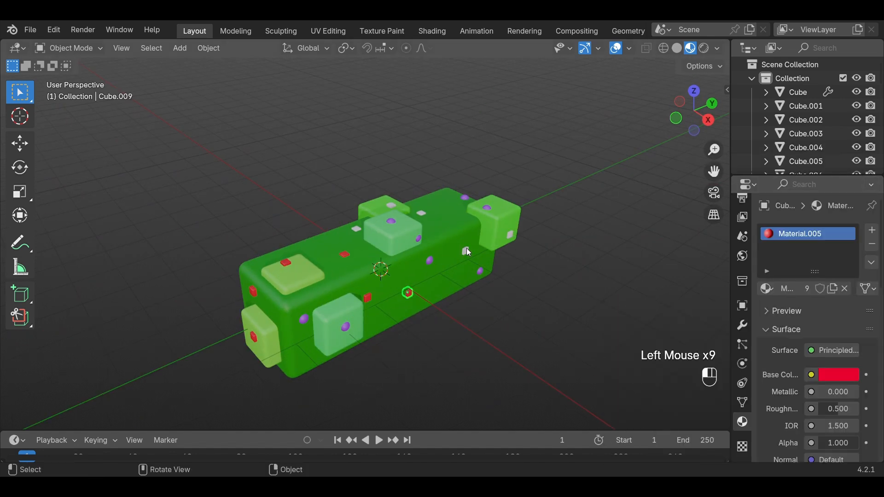
Assign Material.005 to the small cubes on the large +X cube, the +X side and the top face towards the +Y end.
left_click(510, 237)
left_click(765, 289)
left_click(642, 377)
left_click(422, 214)
left_click(766, 289)
left_click(642, 377)
Assign Material.005 to the small cube in the middle of the top face and the small cubes on the -X side near the +Y end.
middle_click_drag(536, 297, 674, 312)
left_click(381, 227)
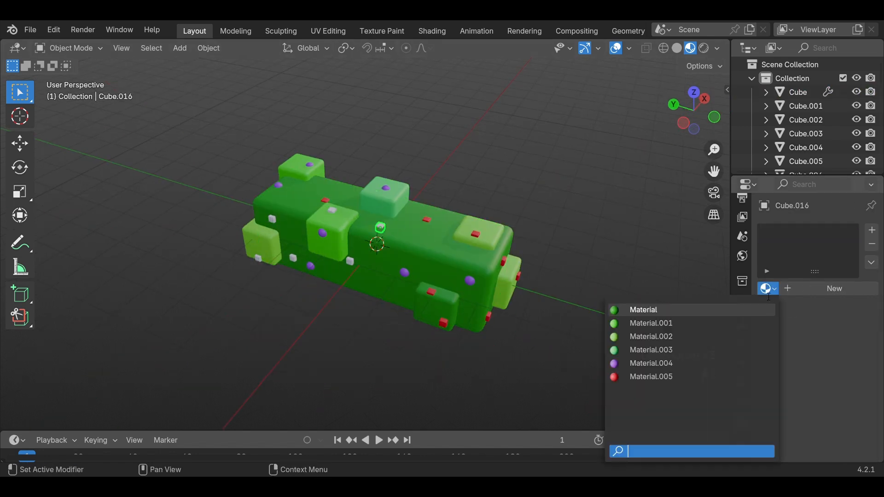
left_click(765, 289)
left_click(642, 377)
left_click(272, 219)
left_click(765, 289)
left_click(642, 377)
Assign Material.005 to the small cubes on the +Y end face and on the +Y side of the large lower -X cube.
scroll(295, 295, "down", 1)
middle_click_drag(245, 318, 372, 314)
left_click(318, 292)
left_click(330, 290)
left_click(766, 289)
left_click(642, 377)
left_click(363, 308)
left_click(766, 289)
left_click(641, 377)
left_click(300, 316)
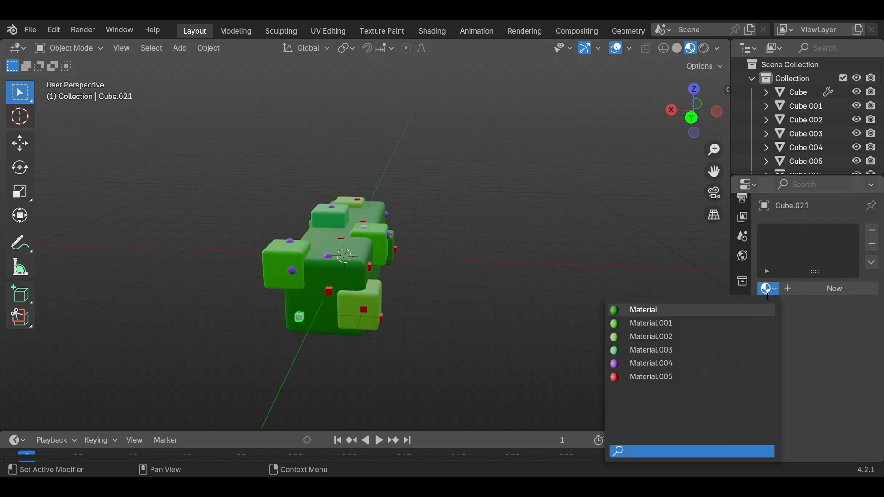
Assign Material.005 to the remaining small cube on top of the large upper -X cube.
scroll(393, 276, "down", 1)
left_click(389, 229)
middle_click_drag(401, 364, 442, 328)
left_click(766, 289)
left_click(641, 377)
left_click(428, 334)
middle_click_drag(428, 334, 391, 350)
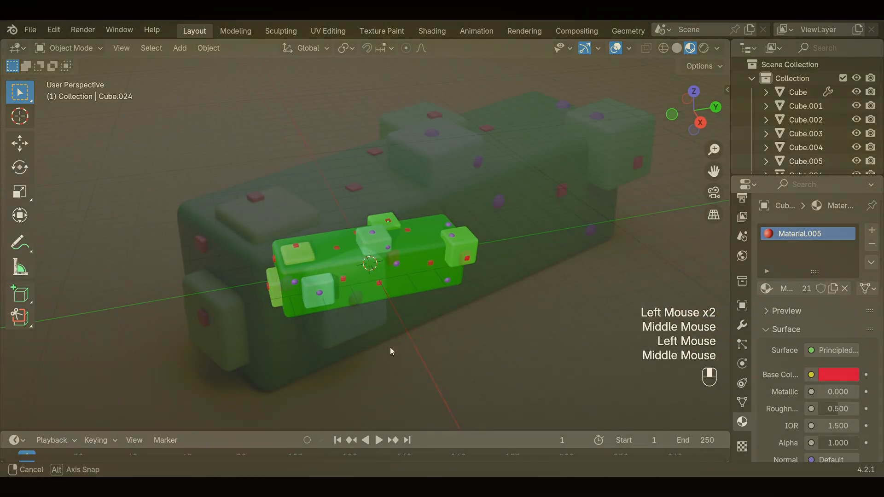